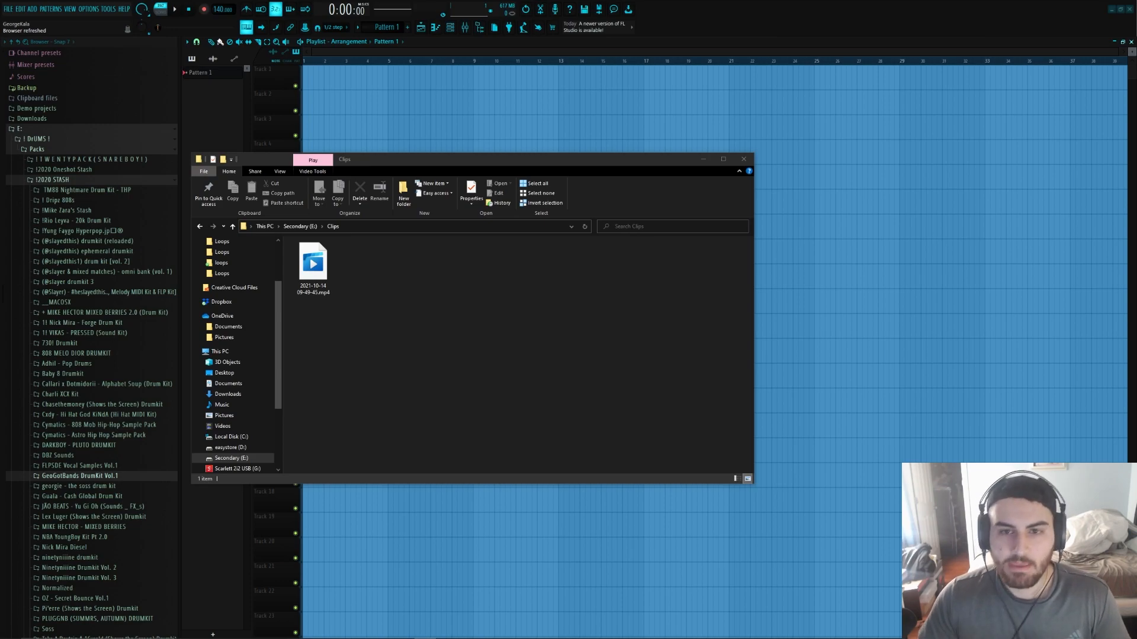
- Insert a Nexus instrument channel above the ElectraX64 channel
click(450, 28)
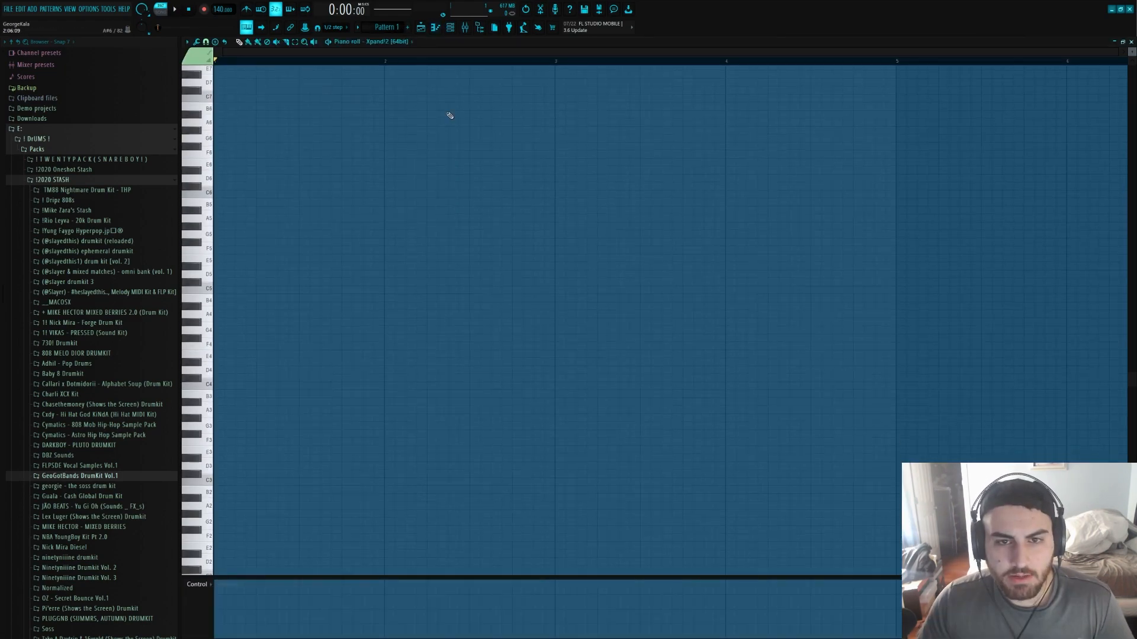
click(450, 28)
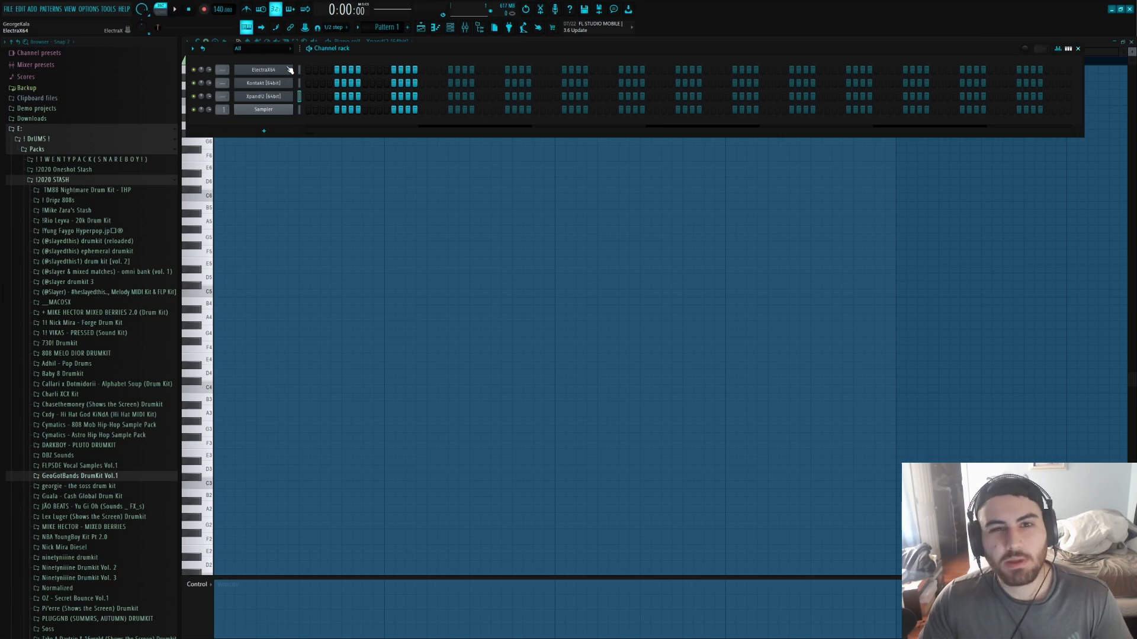
right_click(290, 69)
mouse_move(332, 129)
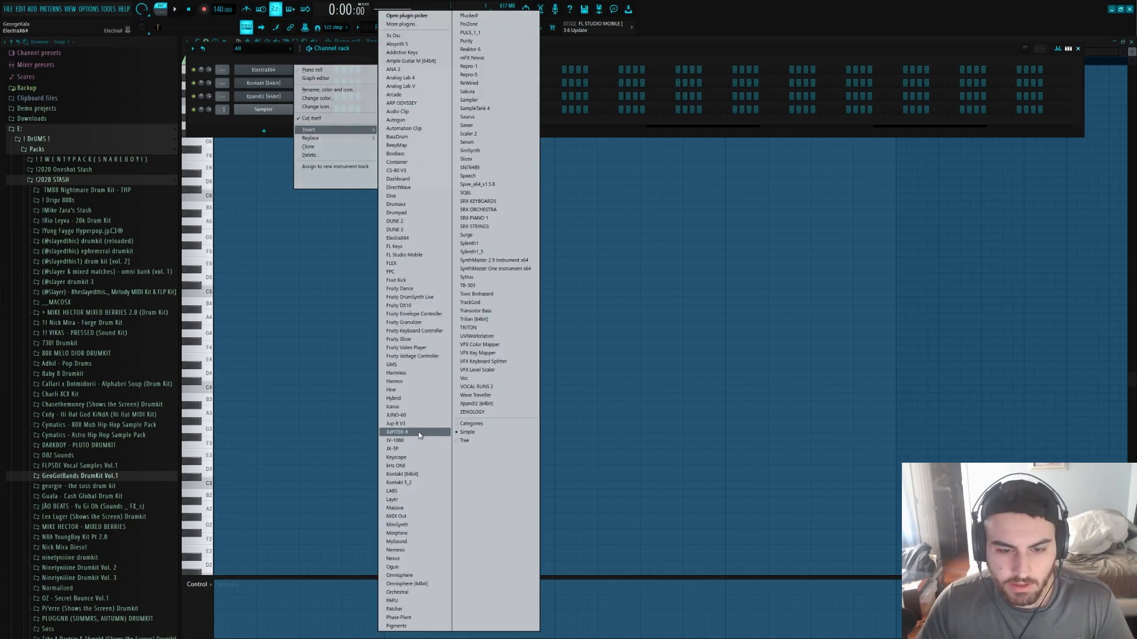
click(395, 558)
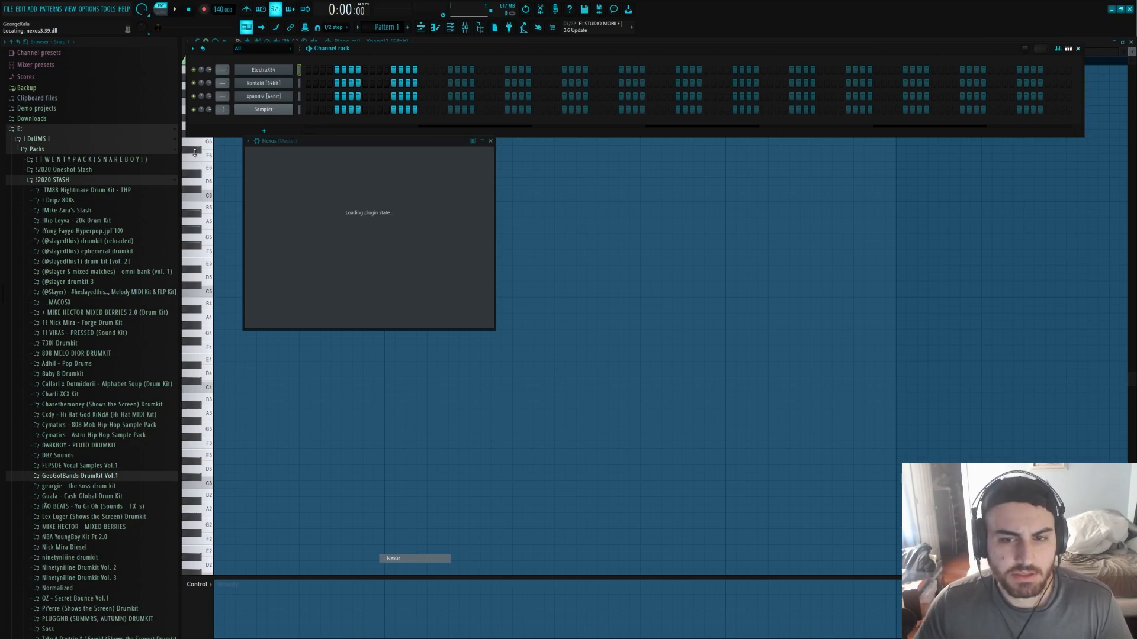
- Open the Xpand!2 instrument, load the +14 Hard Brass preset and step on through the presets that follow
right_click(290, 108)
click(301, 112)
click(285, 113)
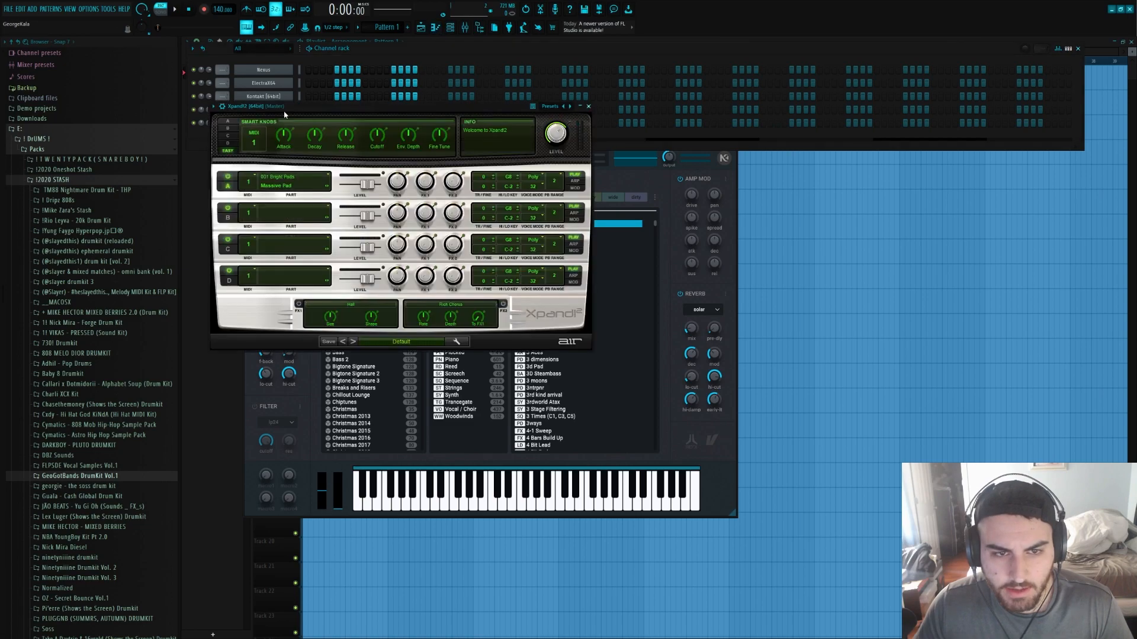
click(408, 342)
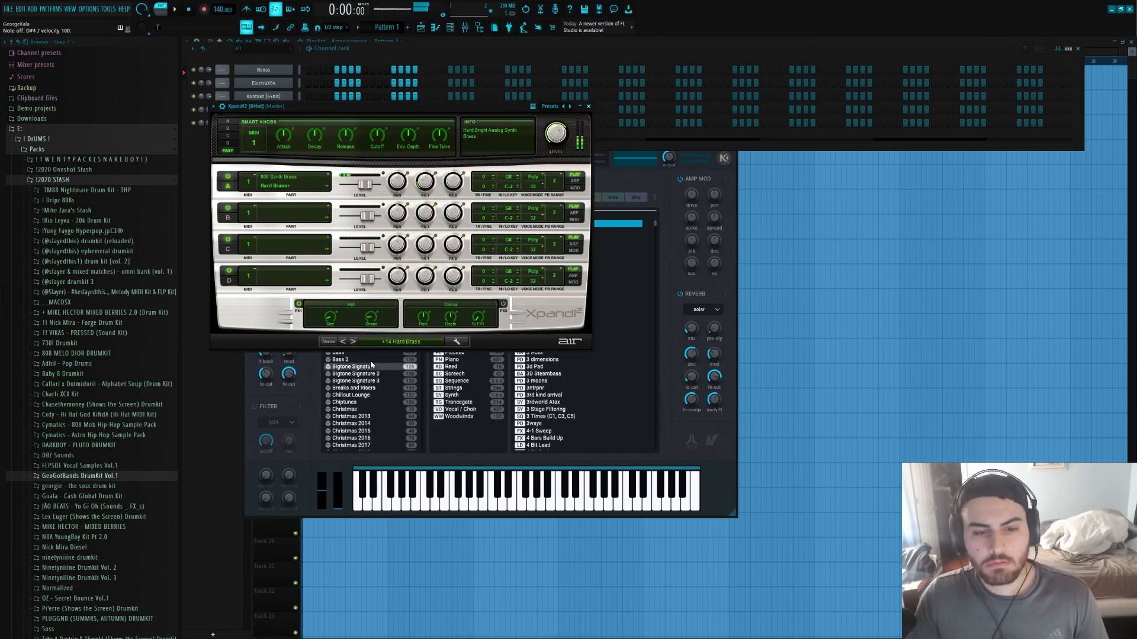
click(354, 343)
click(354, 342)
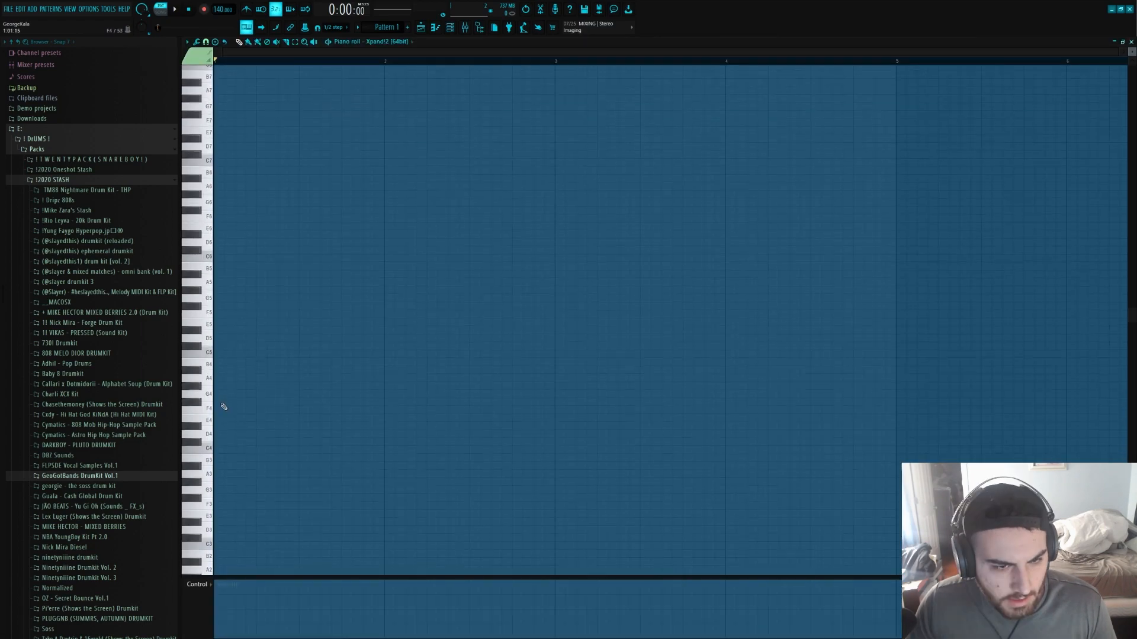
- Draw a one-bar D5 note at the start of the Xpand!2 pattern and add a copy one octave higher
key(F7)
click(228, 348)
drag(237, 346, 382, 365)
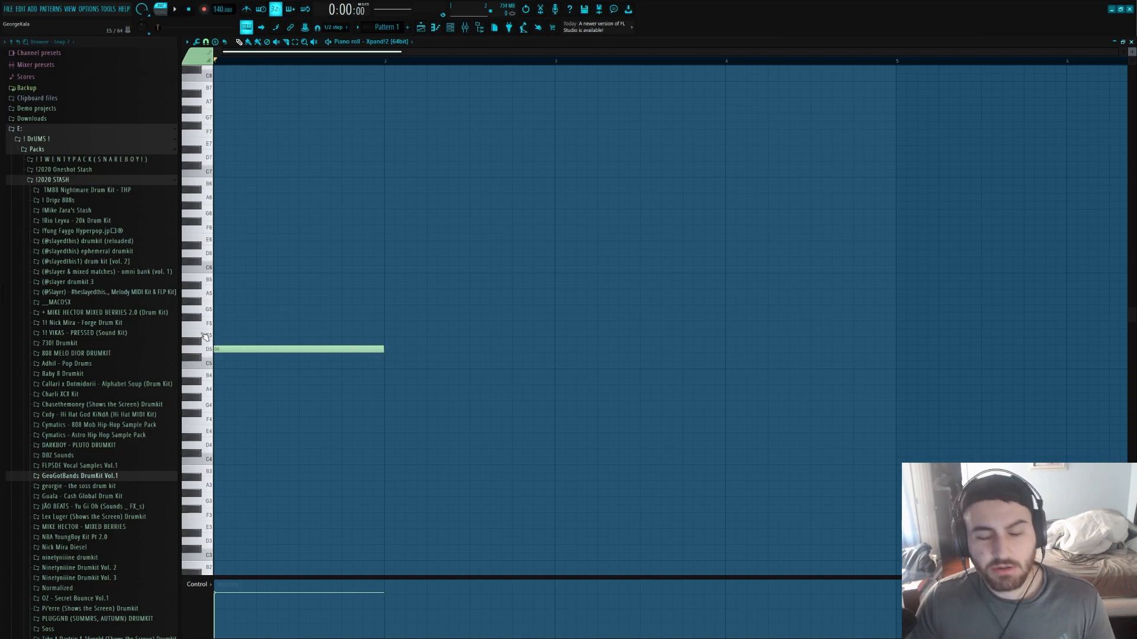
scroll(259, 324, up, 1)
key(ctrl+a)
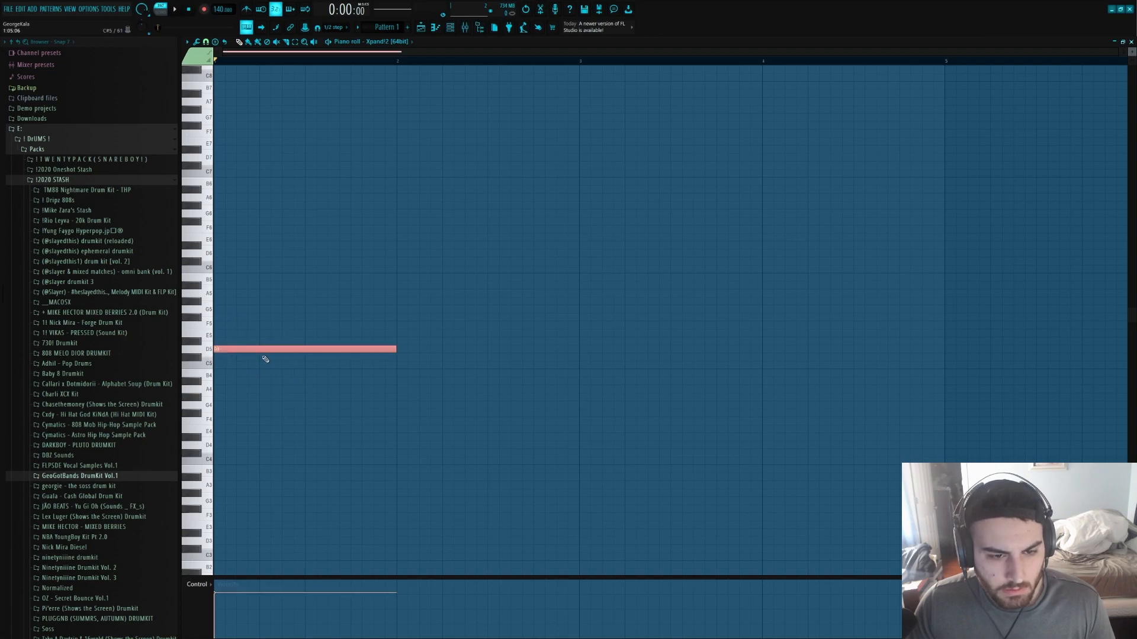
key(ctrl+Up)
- Duplicate the two D notes into bar 2, transpose the copies up one semitone to D#, and play the pattern
drag(394, 163, 362, 392)
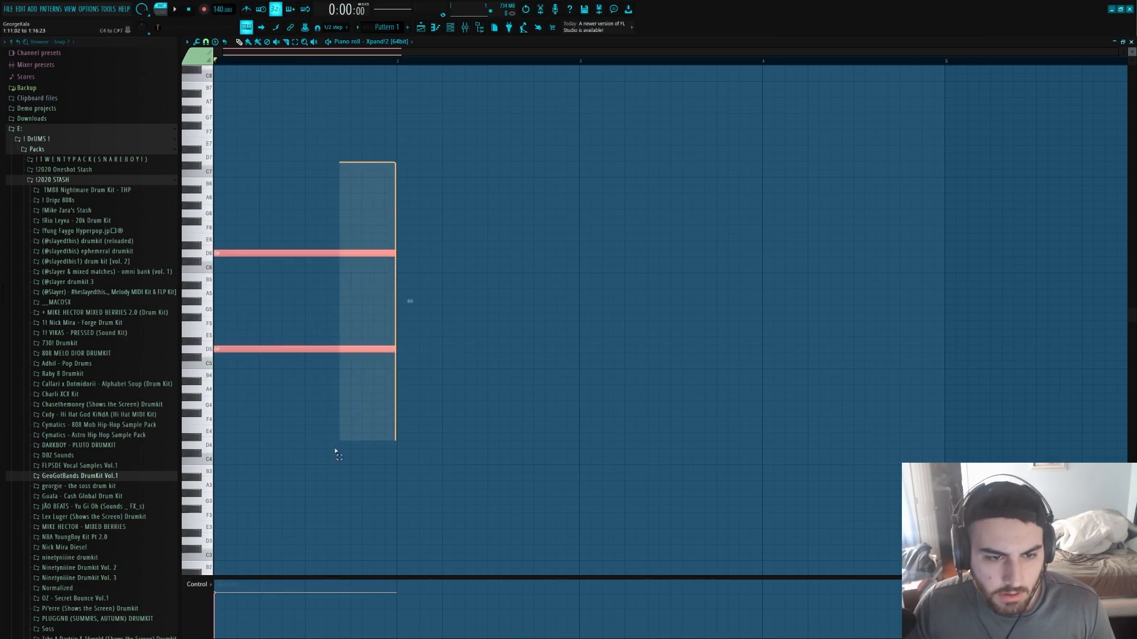
key(ctrl+b)
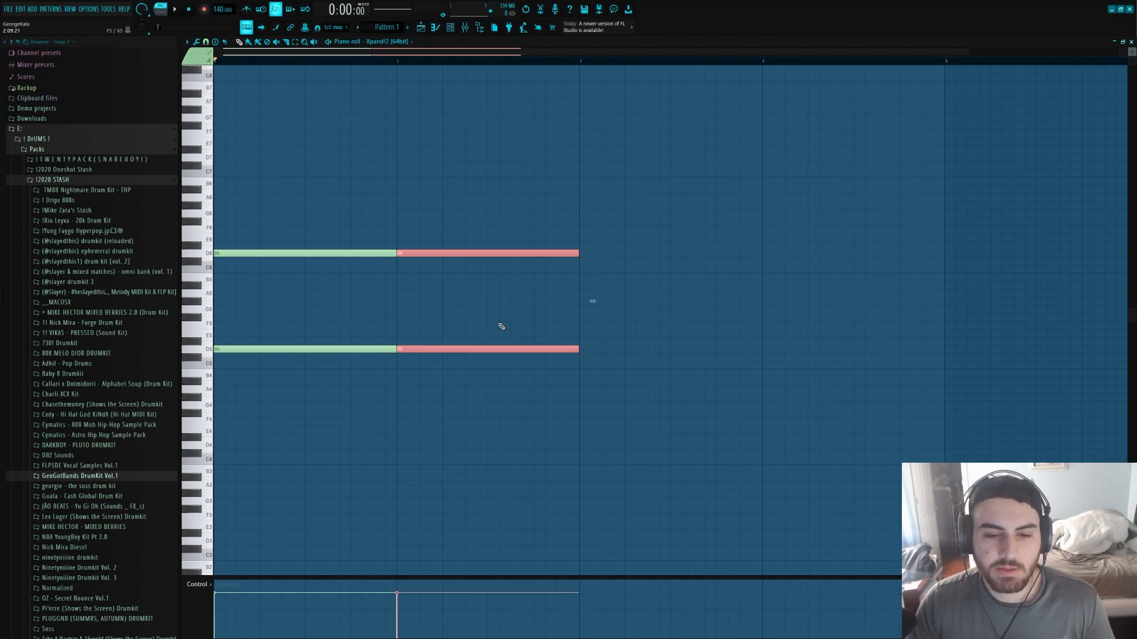
key(shift+Up)
scroll(503, 326, down, 1)
ctrl+click(392, 229)
key(space)
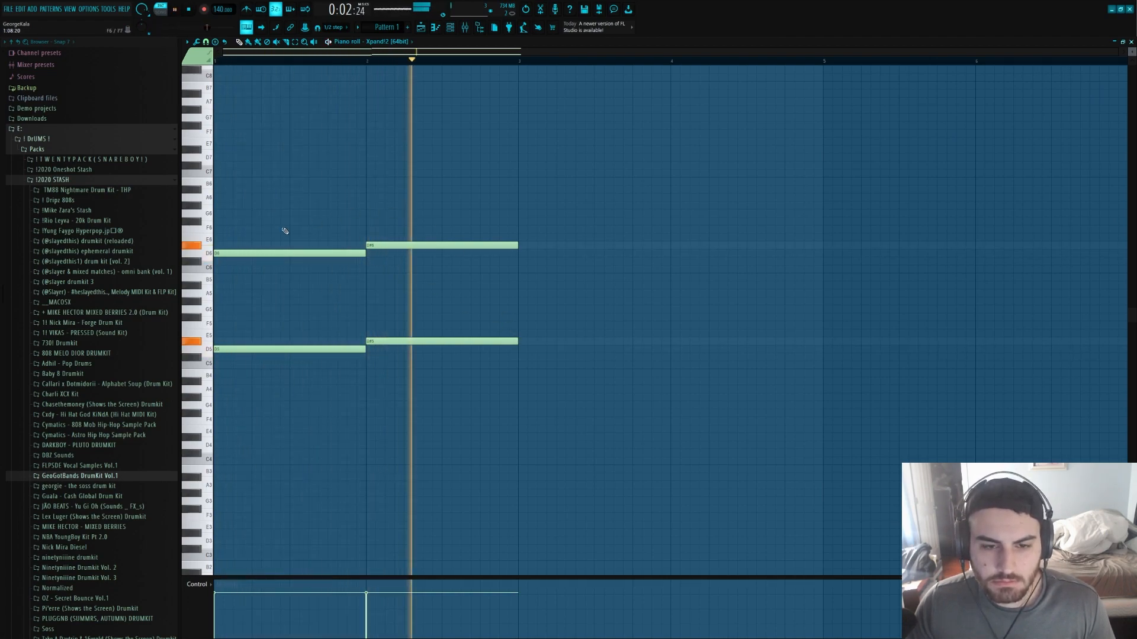
- Shorten the D5 and D6 pair in bar 1 to one step and place a copy of it at the third step
drag(302, 177, 304, 398)
key(space)
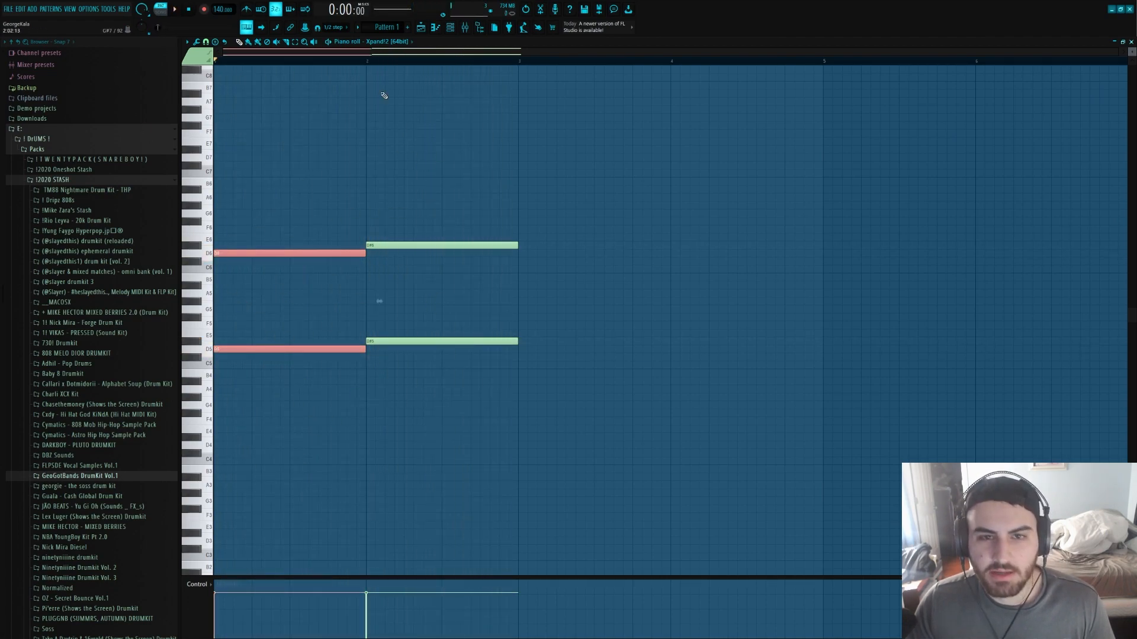
drag(363, 256, 281, 265)
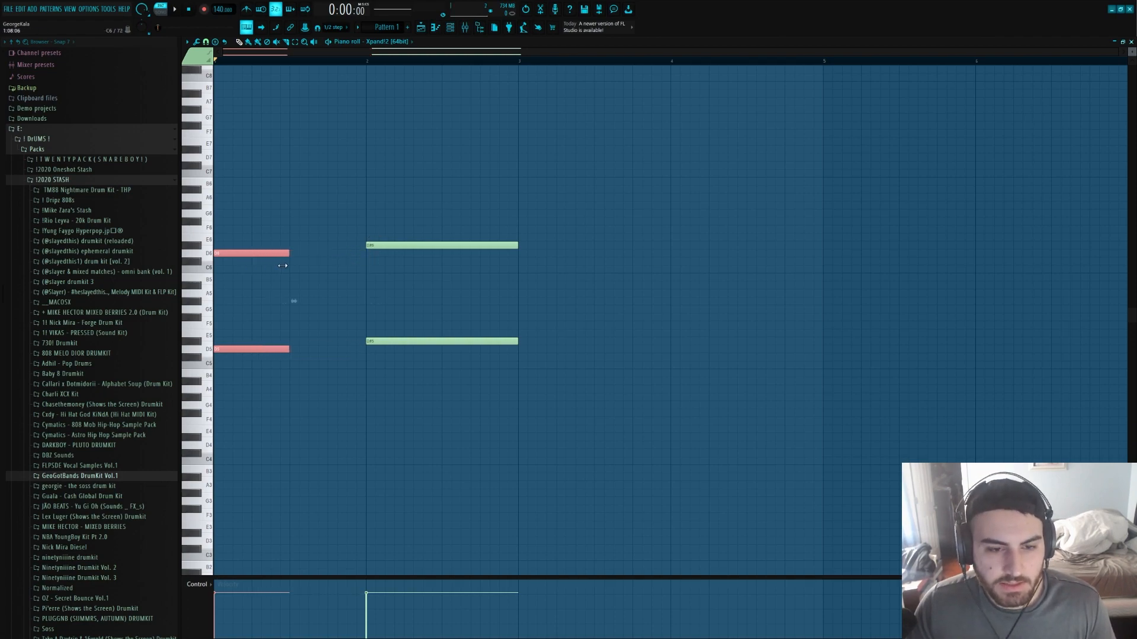
drag(456, 218, 402, 419)
drag(228, 255, 237, 255)
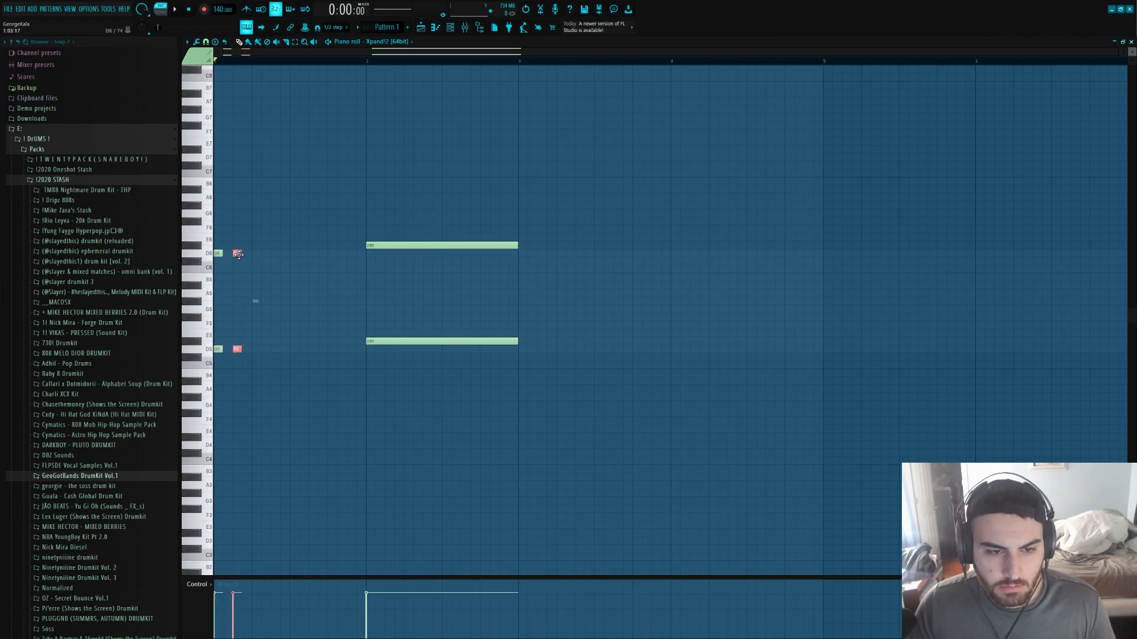
- Set the project tempo to 146 BPM and play back the short D notes
key(space)
key(space)
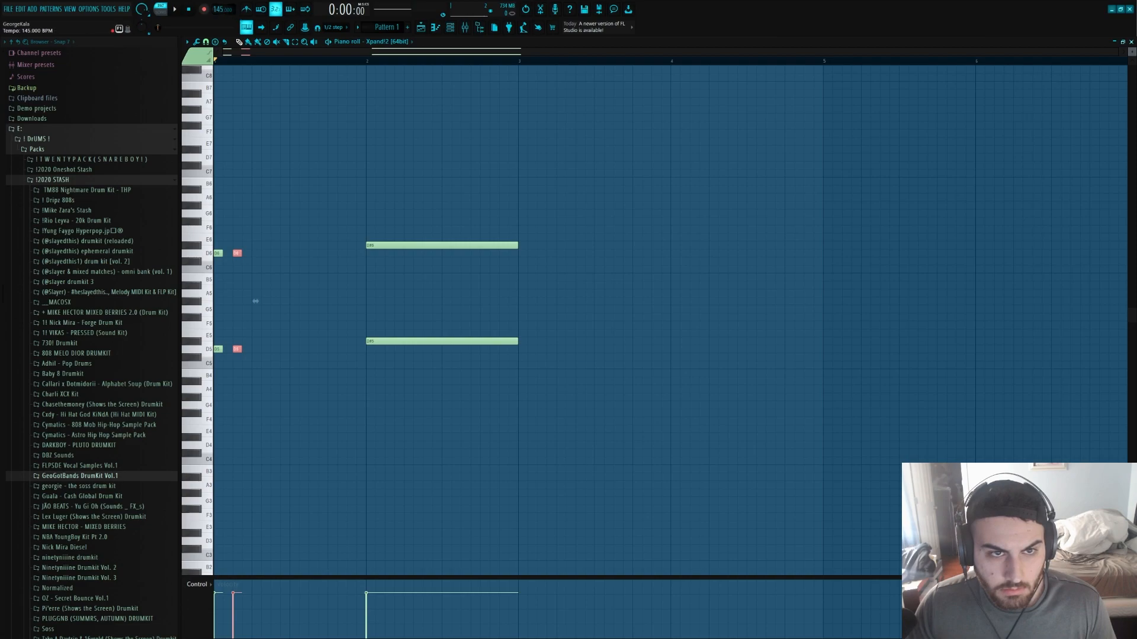
scroll(256, 385, up, 2)
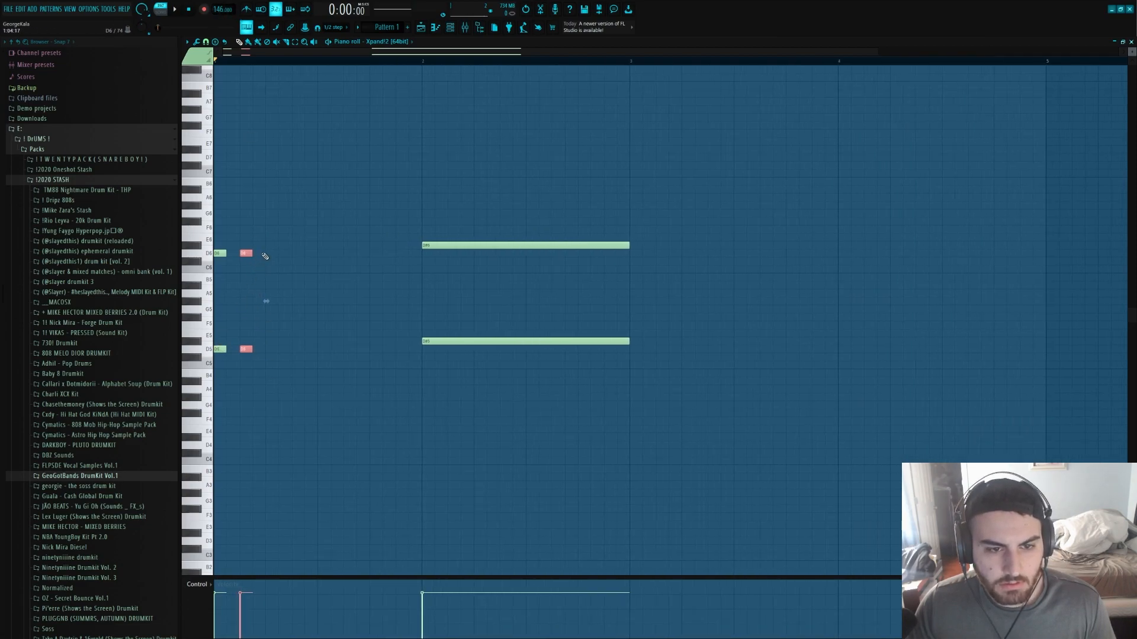
key(space)
key(space)
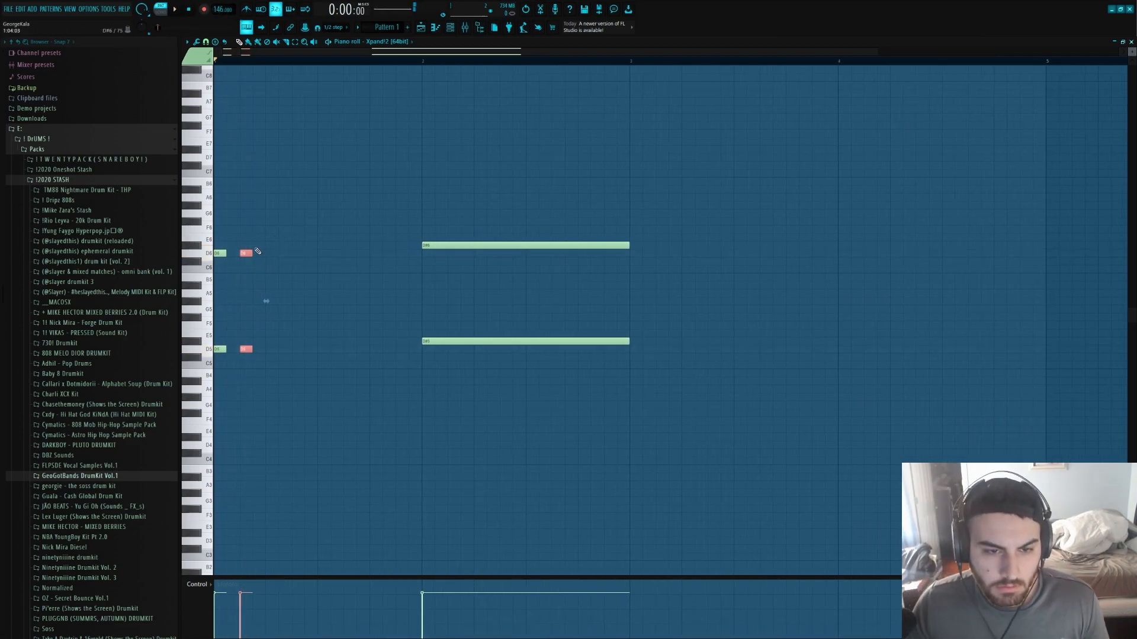
- Lengthen the second D pair to about ten steps and move the D# pair back to start right where it ends
drag(251, 254, 317, 254)
key(space)
key(space)
key(space)
key(space)
drag(314, 351, 501, 180)
key(space)
key(ctrl+space)
drag(450, 340, 398, 340)
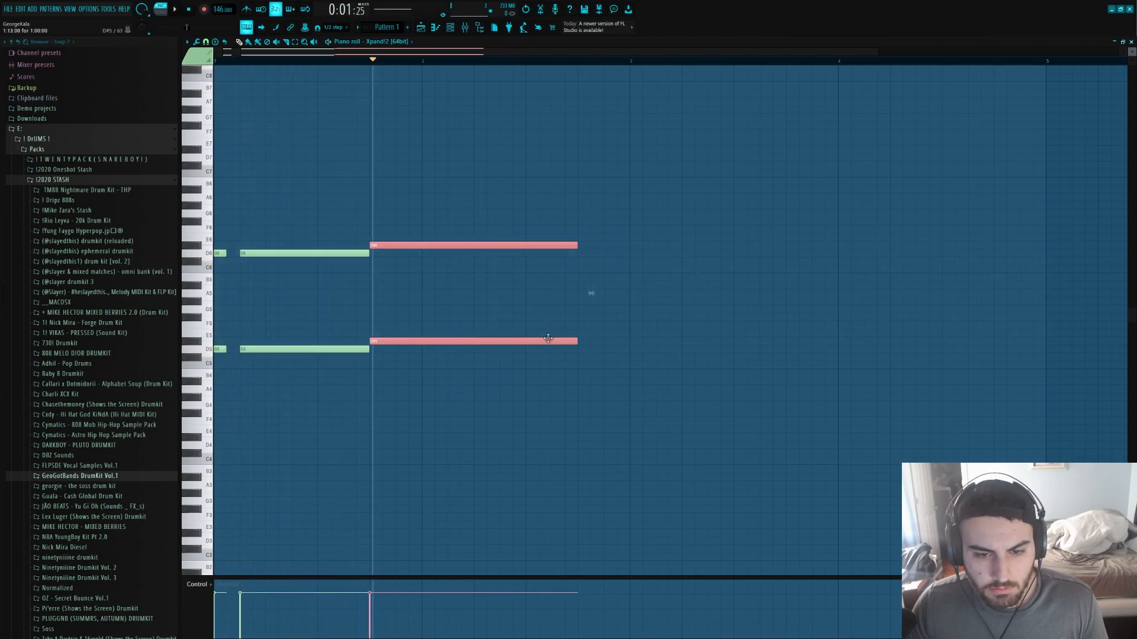
- Turn the D# pair into a short hit followed by a long one, and add an F5 and F6 pair after it
drag(575, 341, 379, 341)
key(ctrl+b)
drag(386, 246, 529, 226)
key(space)
key(space)
key(space)
click(530, 325)
drag(555, 315, 549, 339)
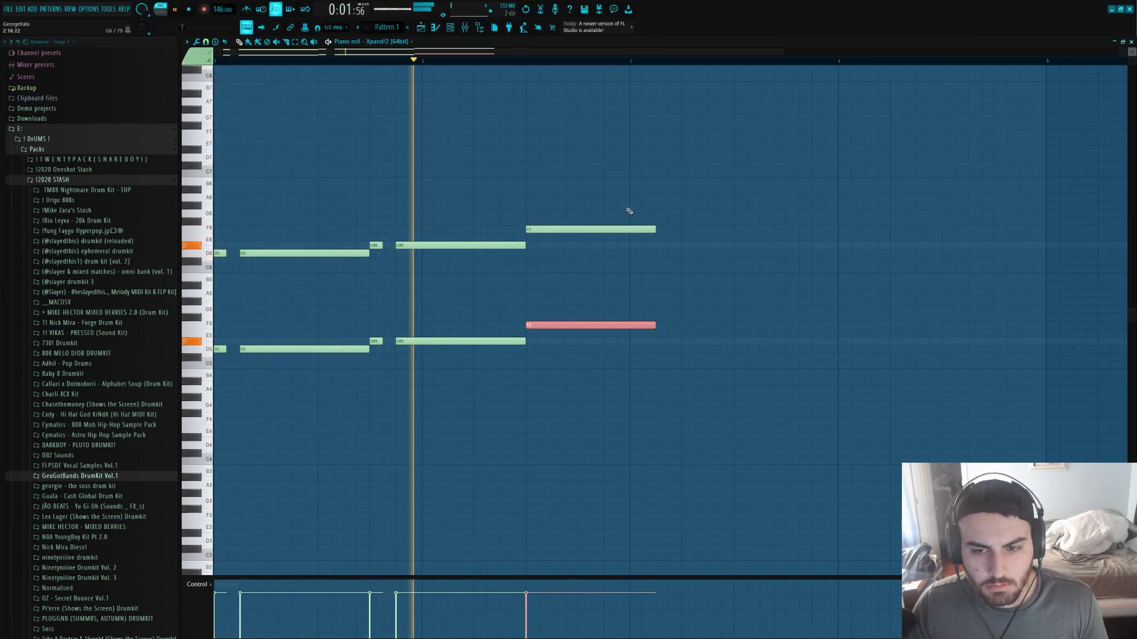
- Trim the F pair to end at bar 3 and duplicate the two-bar phrase until it fills eight bars
drag(623, 203, 582, 374)
drag(655, 230, 632, 230)
ctrl+click(710, 283)
key(ctrl+b)
scroll(738, 290, down, 3)
ctrl+click(731, 291)
key(ctrl+b)
ctrl+click(610, 290)
- Halve the F pair at the end of bar 4 and fill the second half with a D# pair
drag(497, 202, 498, 325)
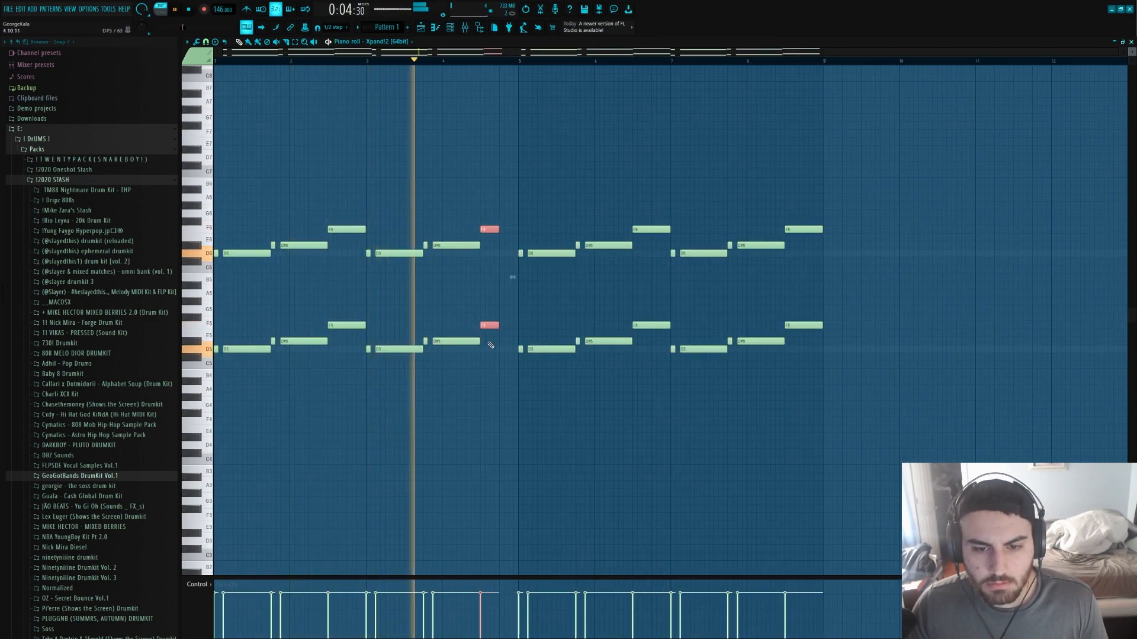
scroll(485, 327, up, 3)
drag(486, 327, 520, 346)
key(space)
key(space)
- Replace the last four bars with a copy of the first four and transpose the whole melody down one octave
scroll(520, 346, down, 3)
drag(933, 427, 523, 155)
key(Delete)
key(ctrl+b)
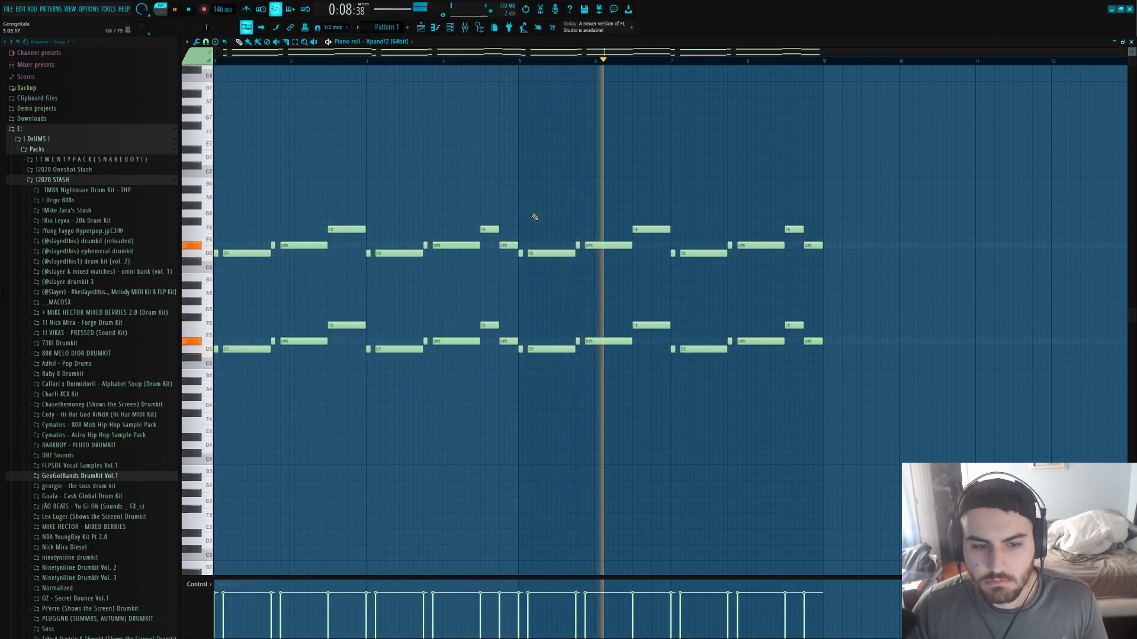
key(ctrl+Down)
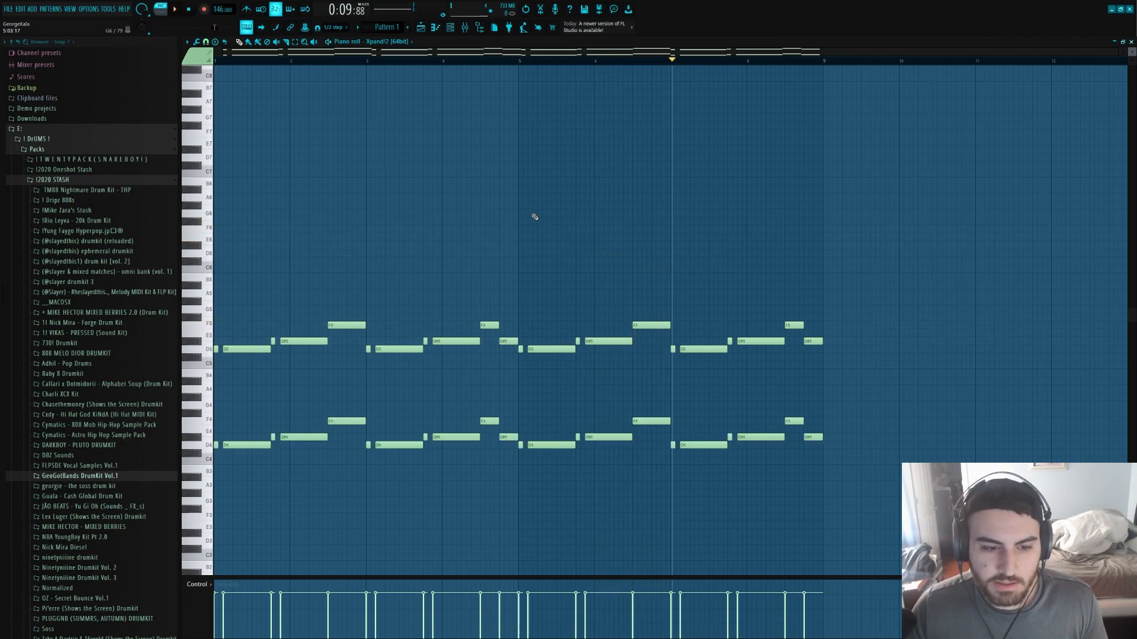
key(space)
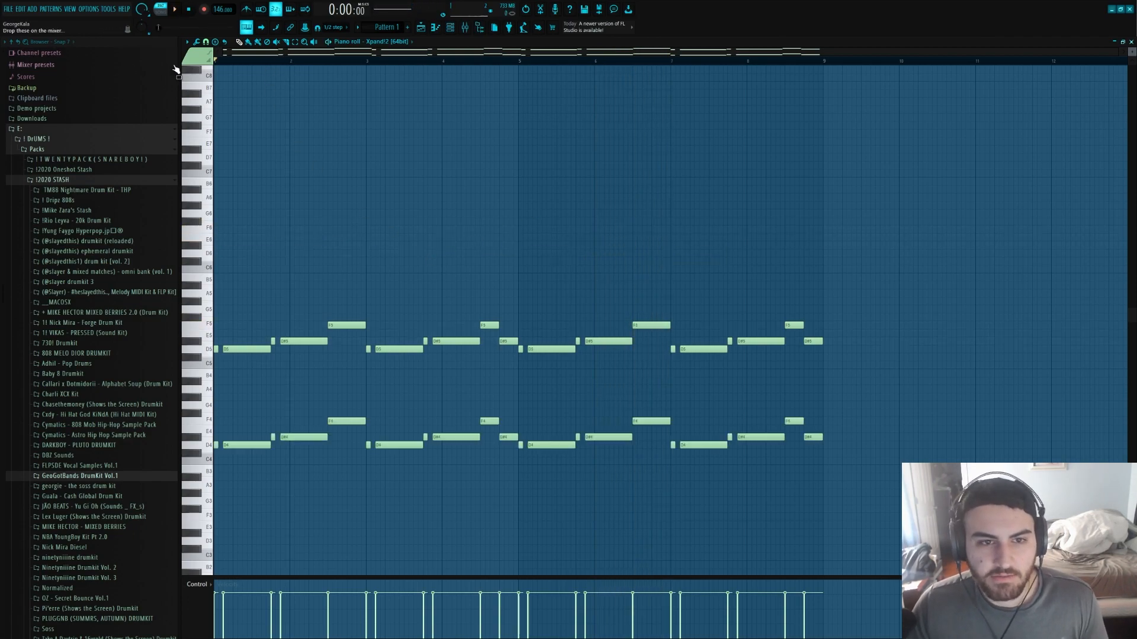
- Paste the Xpand!2 melody into the ElectraX64 channel and open that instrument
click(476, 28)
key(space)
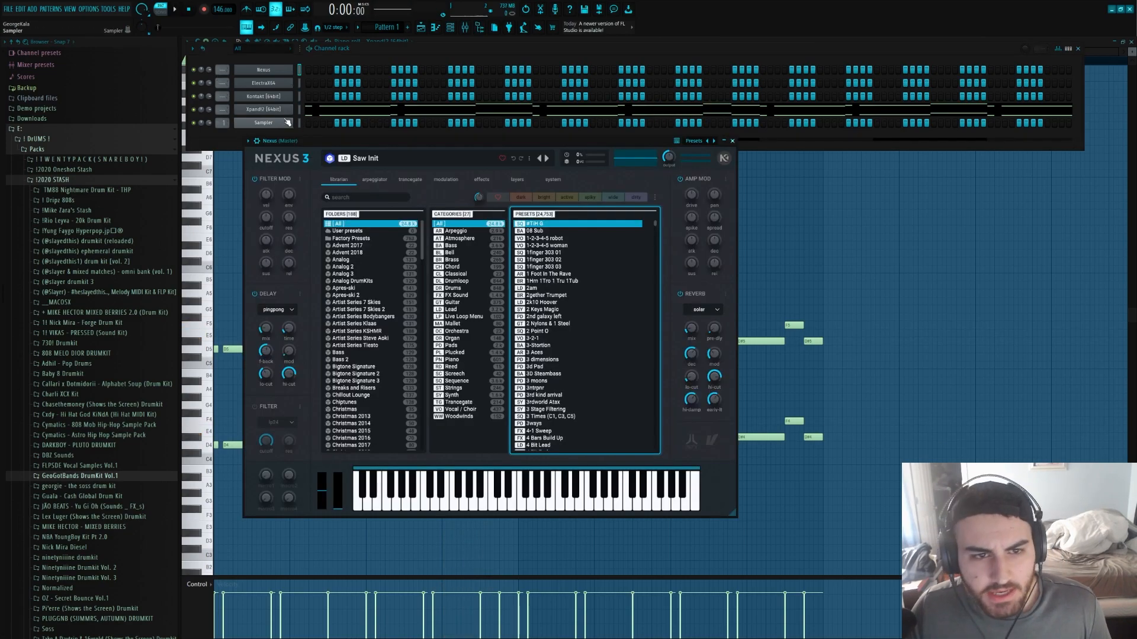
right_click(821, 248)
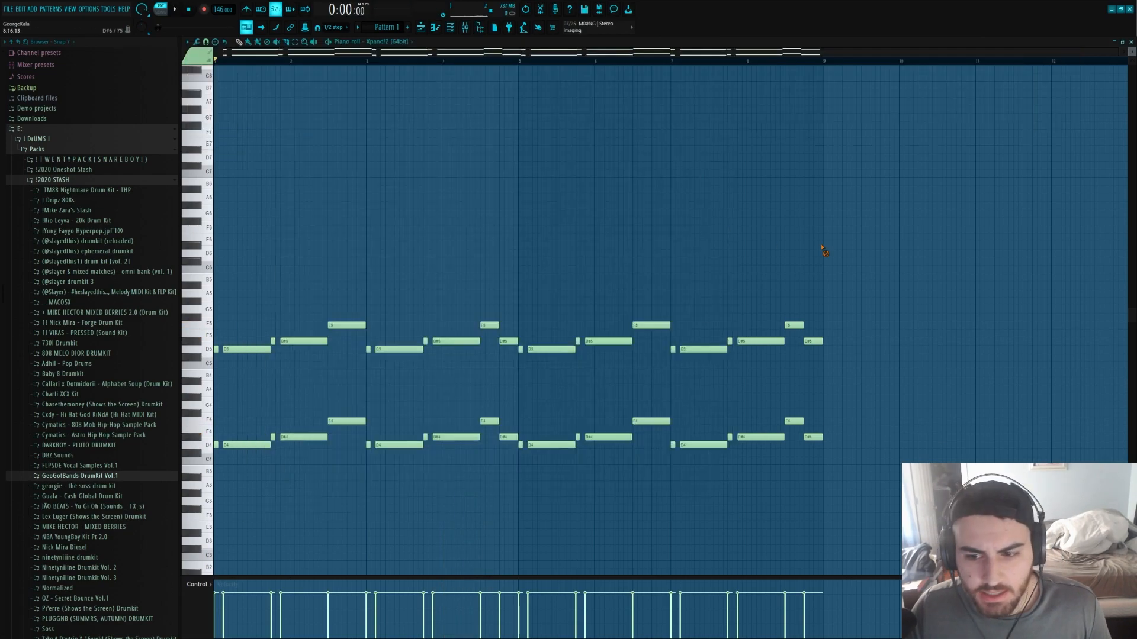
click(450, 28)
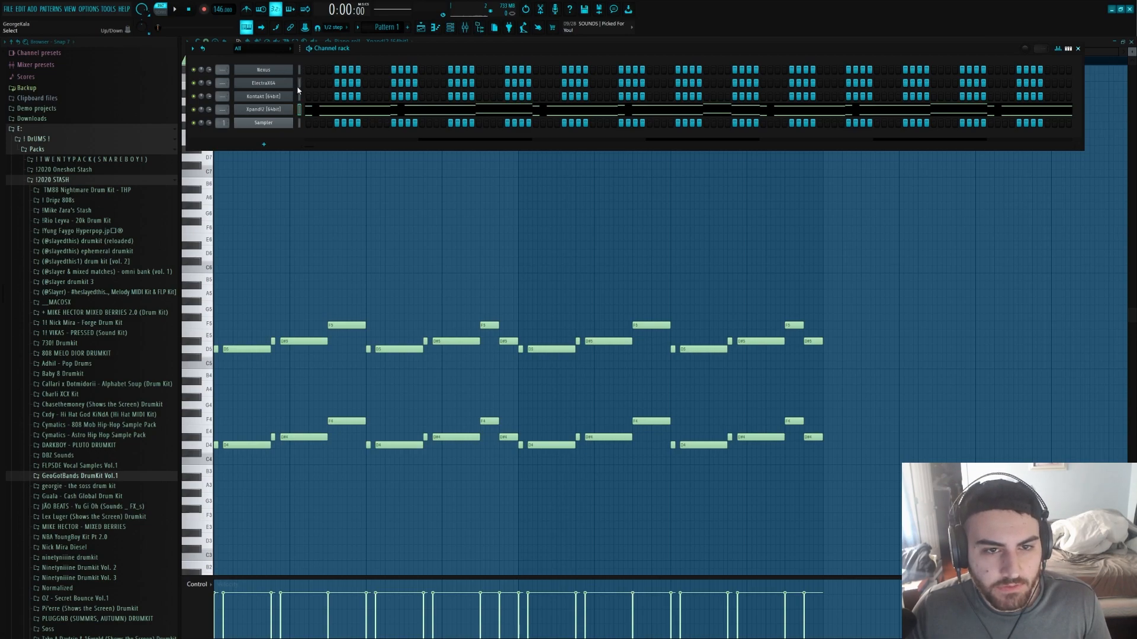
key(ctrl+v)
click(266, 85)
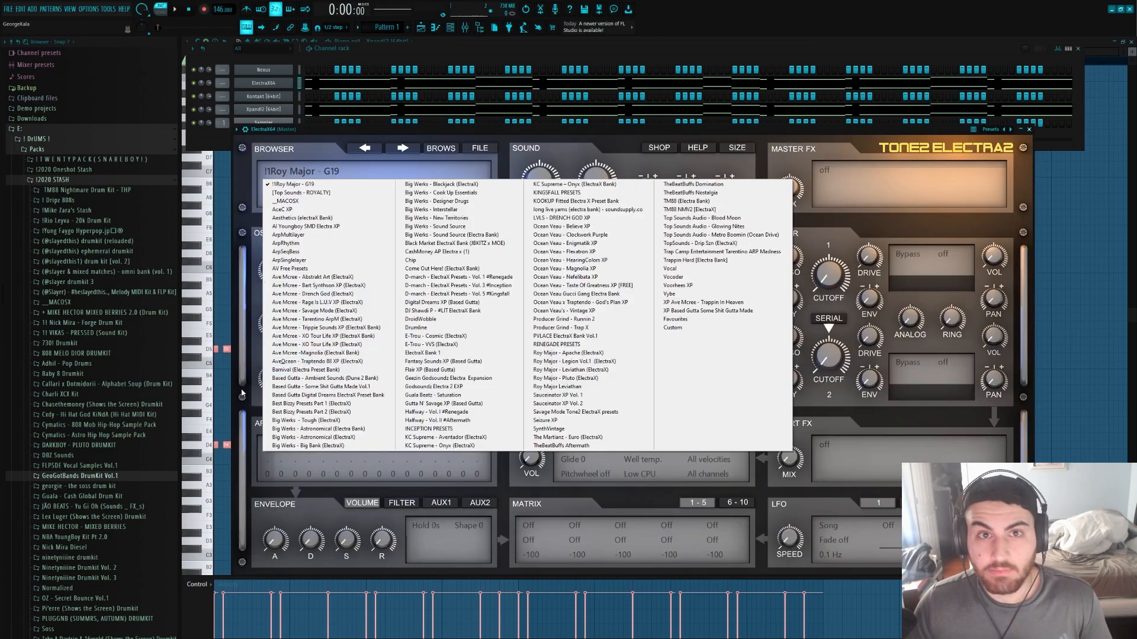
- Audition patches of the D-march ElectraX Presets Vol. 5 bank during playback and select ARP - Squeaky Boots
key(space)
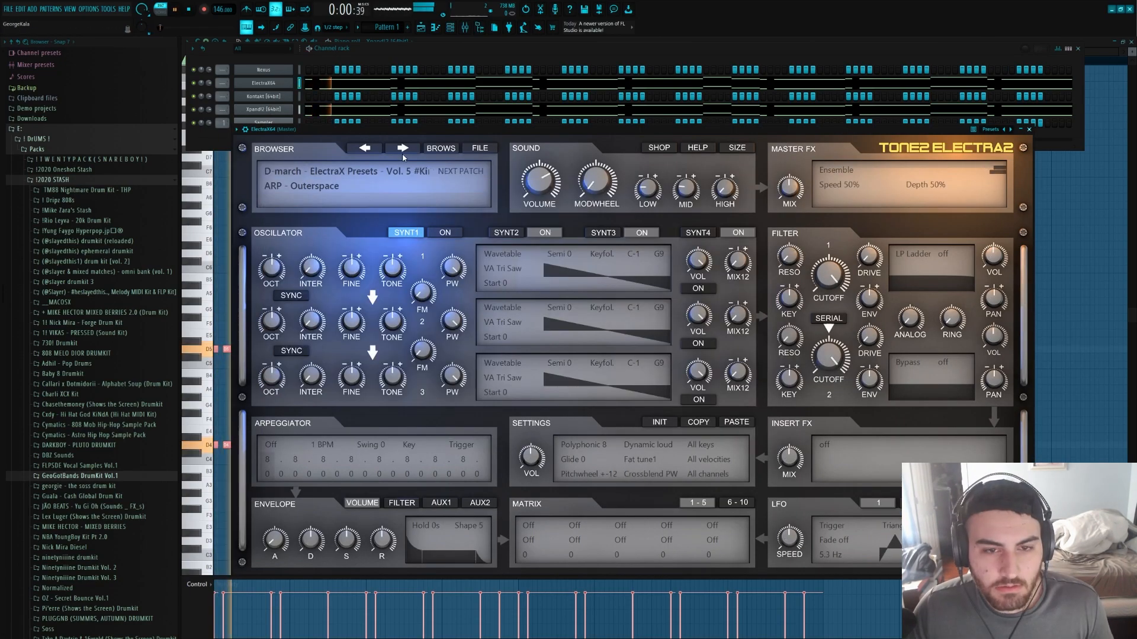
click(403, 149)
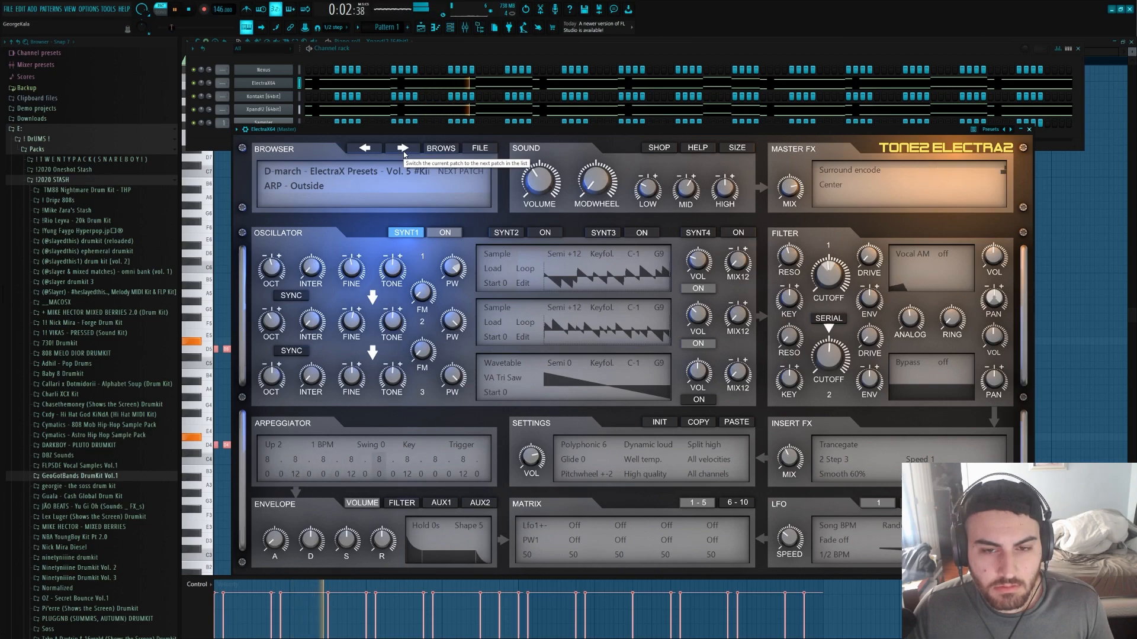
click(402, 149)
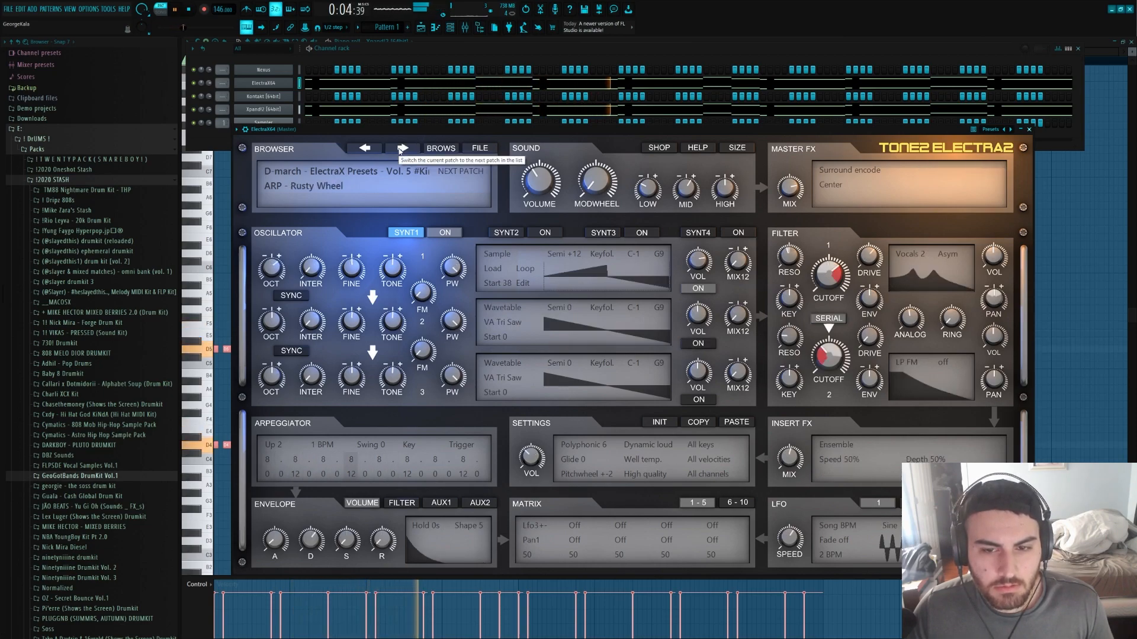
click(402, 150)
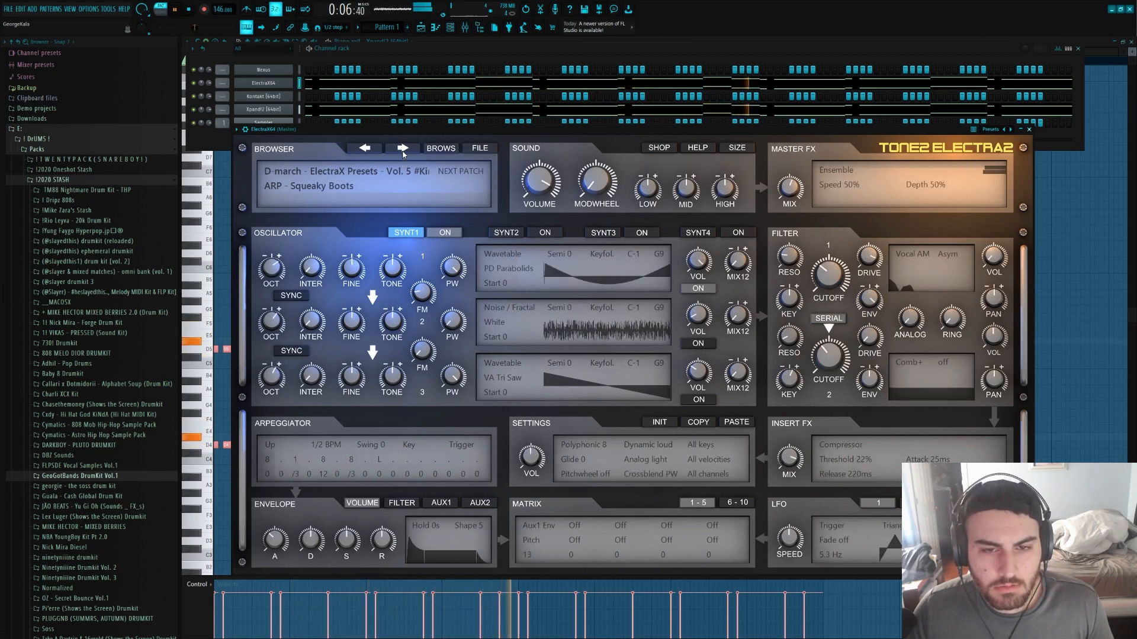
click(403, 150)
click(367, 148)
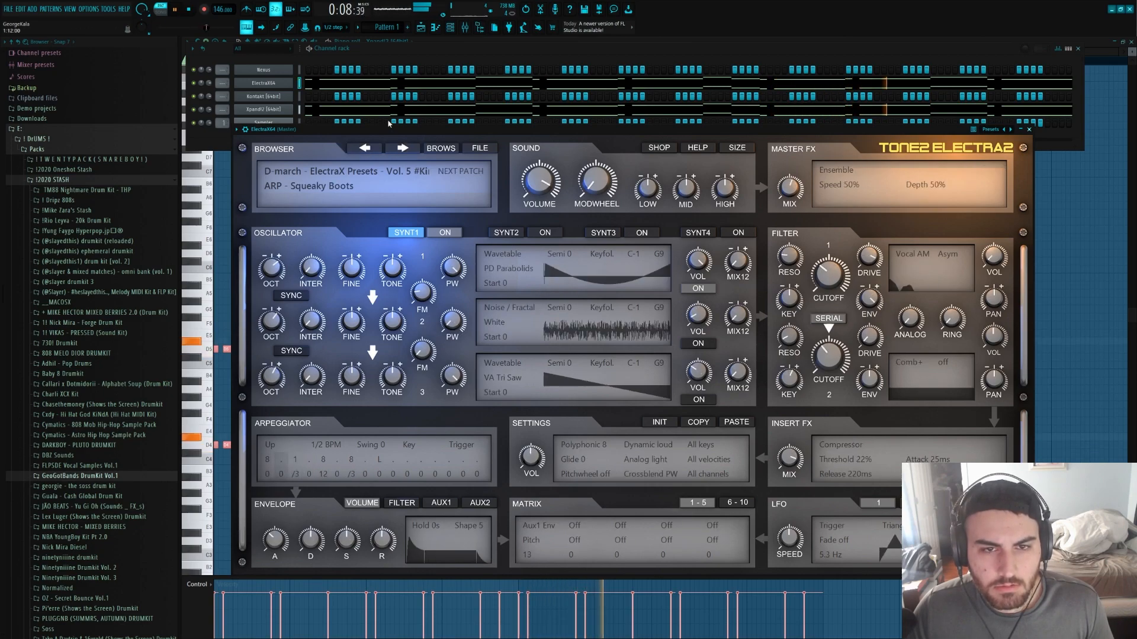
- Extend the short notes in the ElectraX64 melody so each runs up to the next note without gaps
click(394, 87)
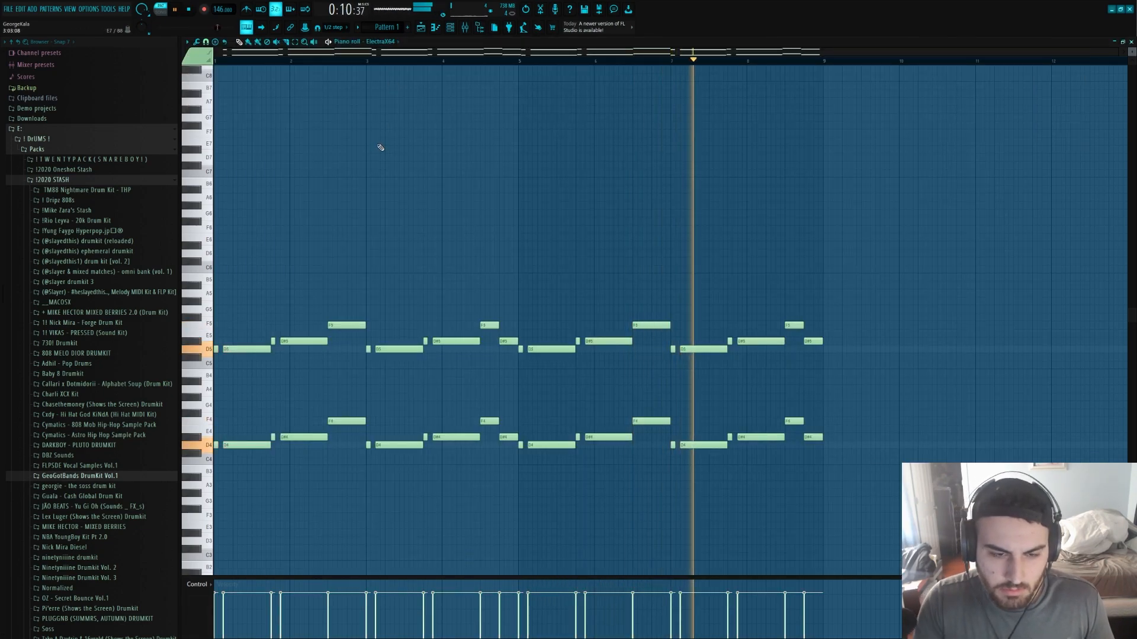
key(F6)
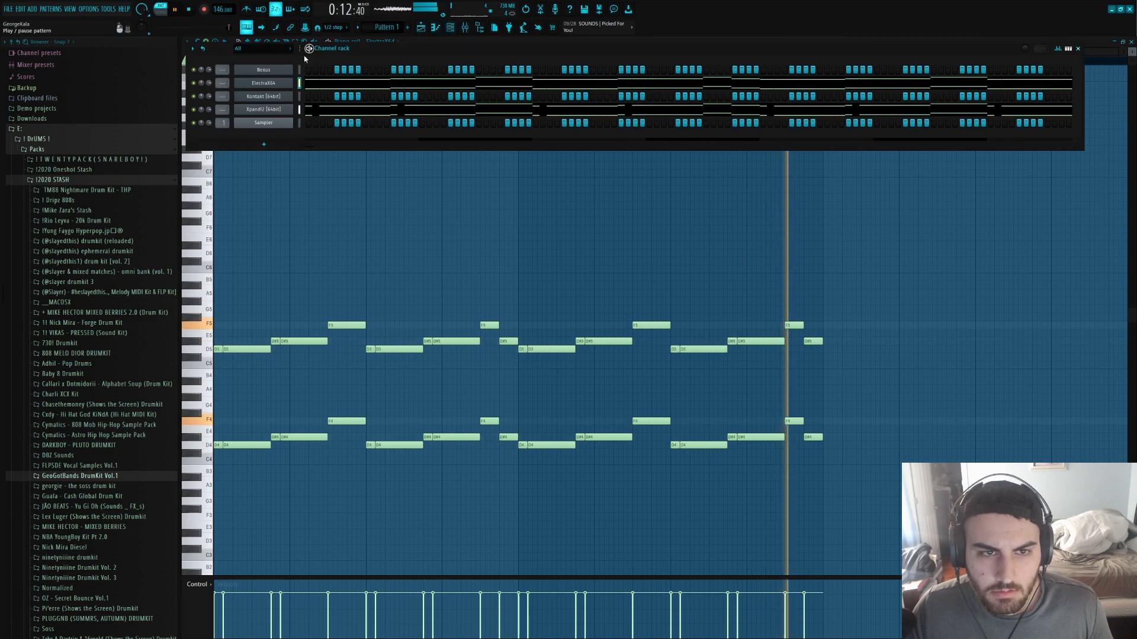
- Audition arp patches of the Gutta N' Savage XP bank in ElectraX64 during playback and select ARP sine pool
click(277, 88)
click(402, 148)
click(401, 148)
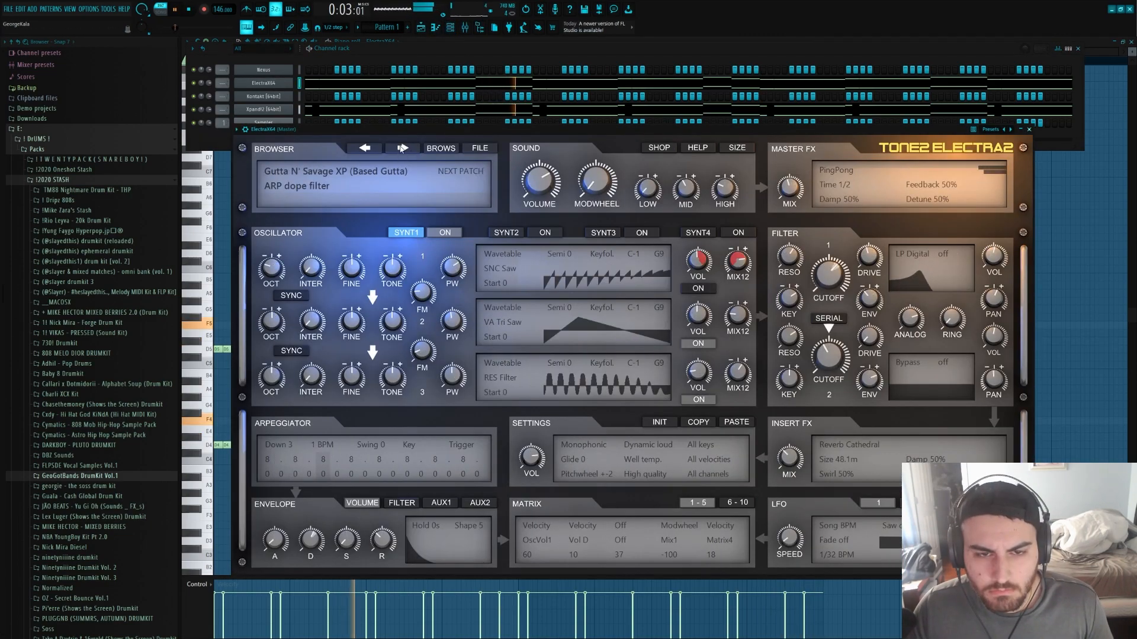
click(402, 149)
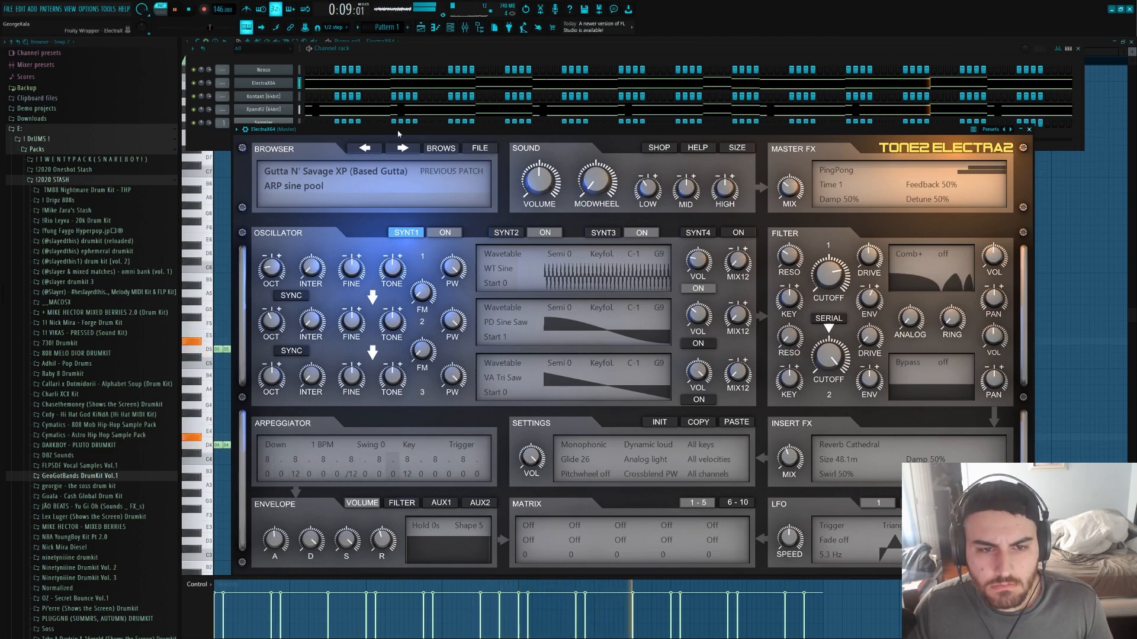
key(space)
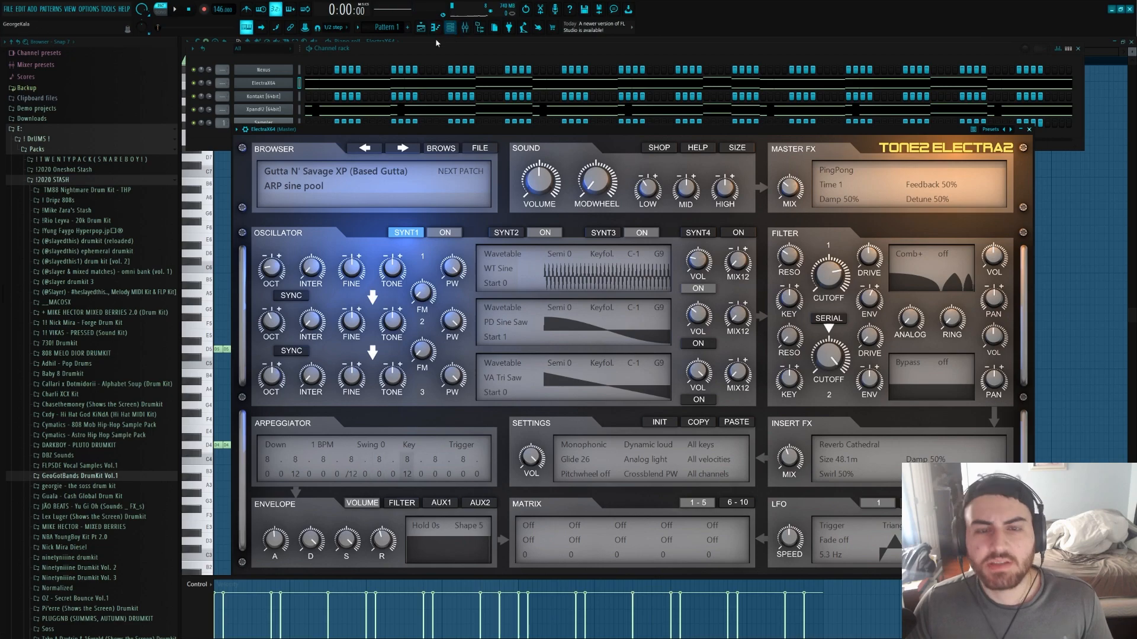
- Route the ElectraX64 channel to mixer track 3 and lower that track's volume
click(449, 28)
click(464, 28)
right_click(379, 251)
click(402, 141)
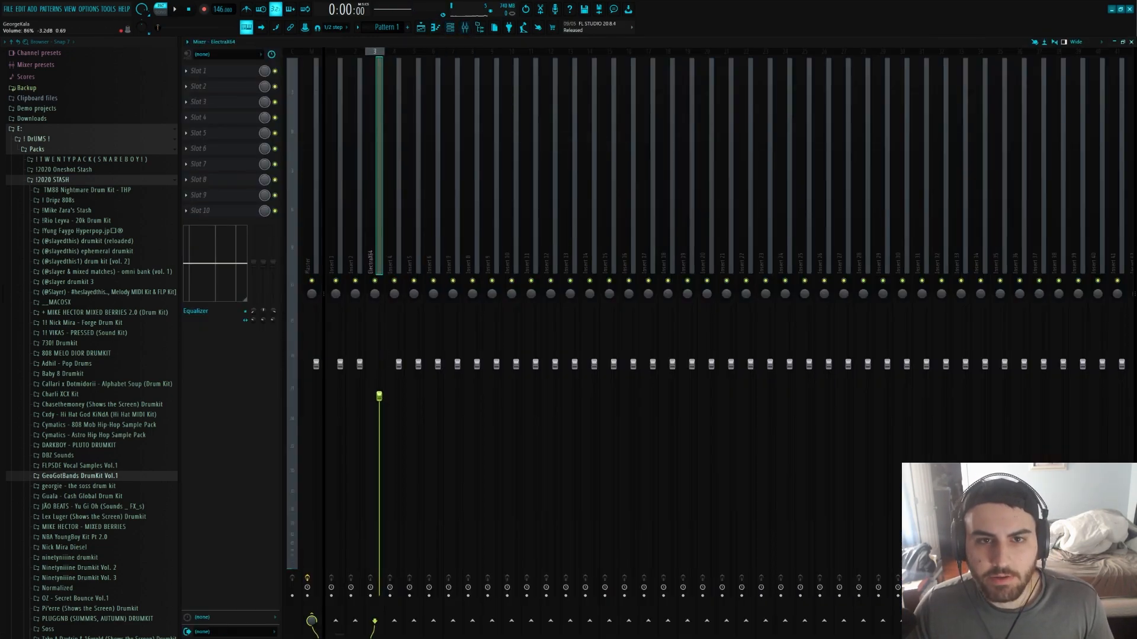
click(435, 27)
click(450, 28)
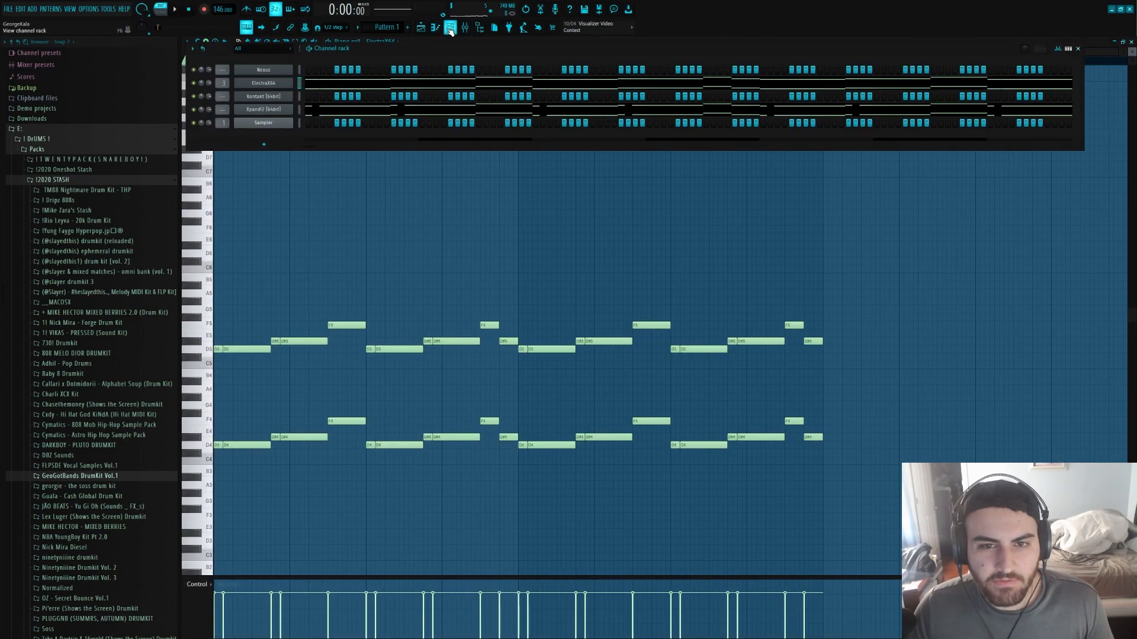
click(466, 28)
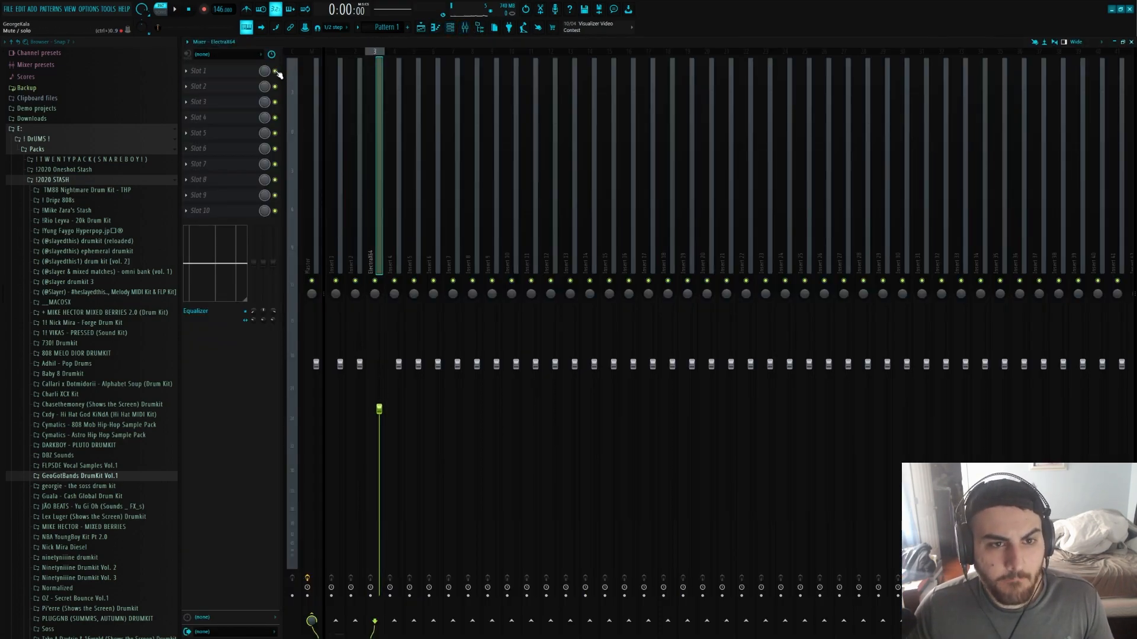
- Insert Fruity Parametric EQ 2 on the ElectraX64 track, cut the low end and slightly dip the upper mids
key(space)
click(225, 70)
click(319, 499)
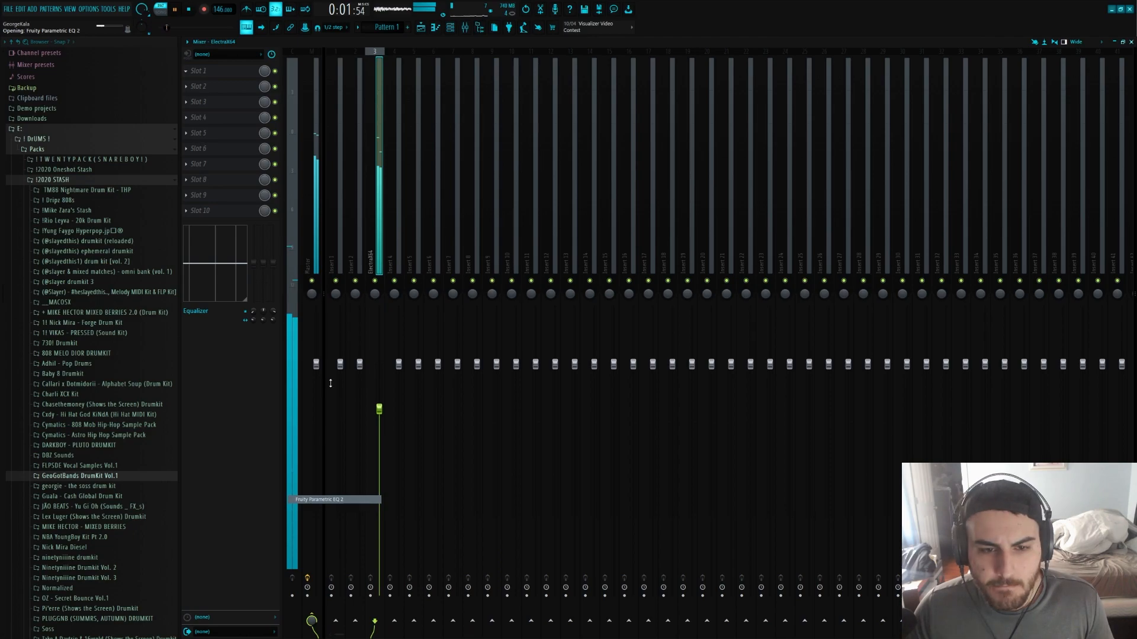
drag(325, 163, 353, 162)
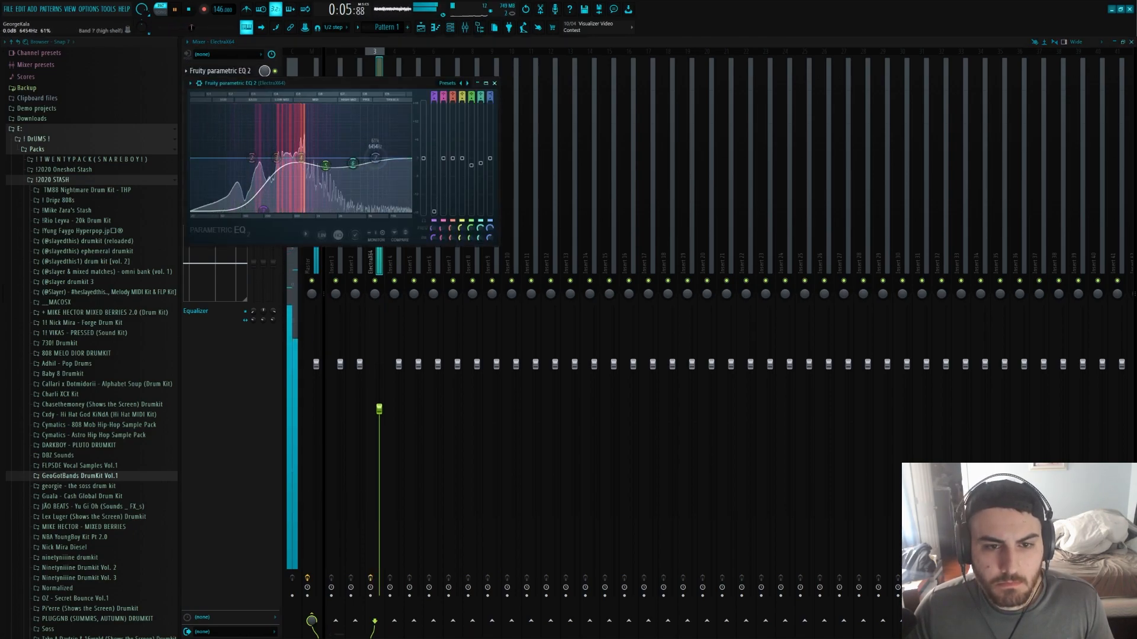
- Lower the ElectraX64 track's fader further and move its Fruity Parametric EQ 2 down to slot 8
drag(379, 409, 379, 432)
scroll(232, 71, down, 1)
drag(236, 105, 234, 179)
- Insert HalfTime in slot 1 of the ElectraX64 track with a 1/2 loop length at 2x, and play the pattern
click(229, 73)
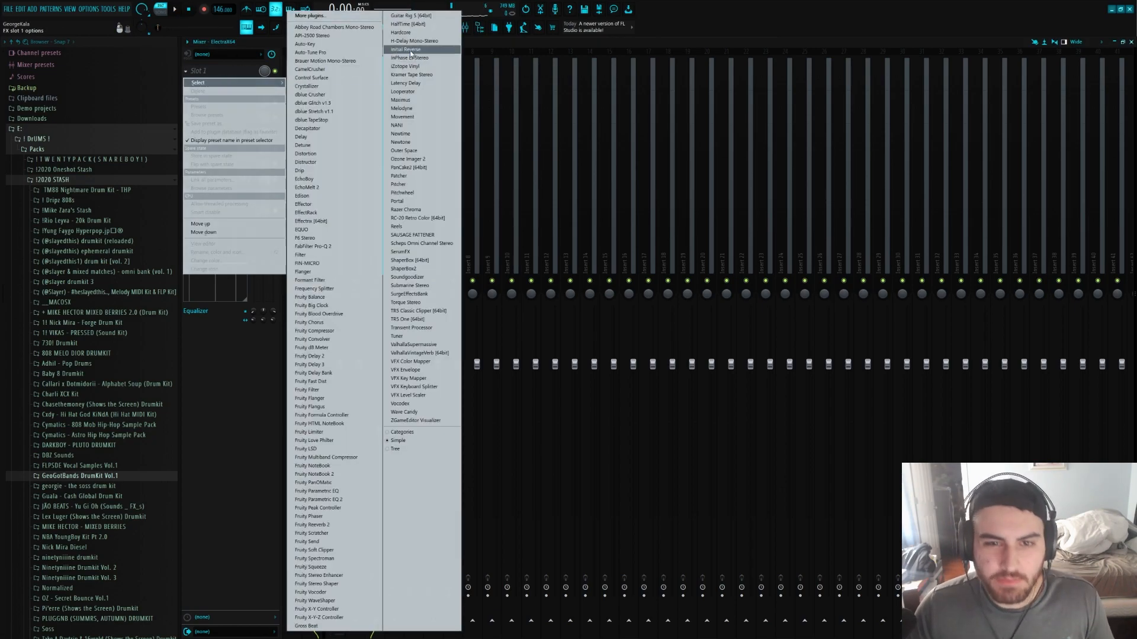
click(407, 25)
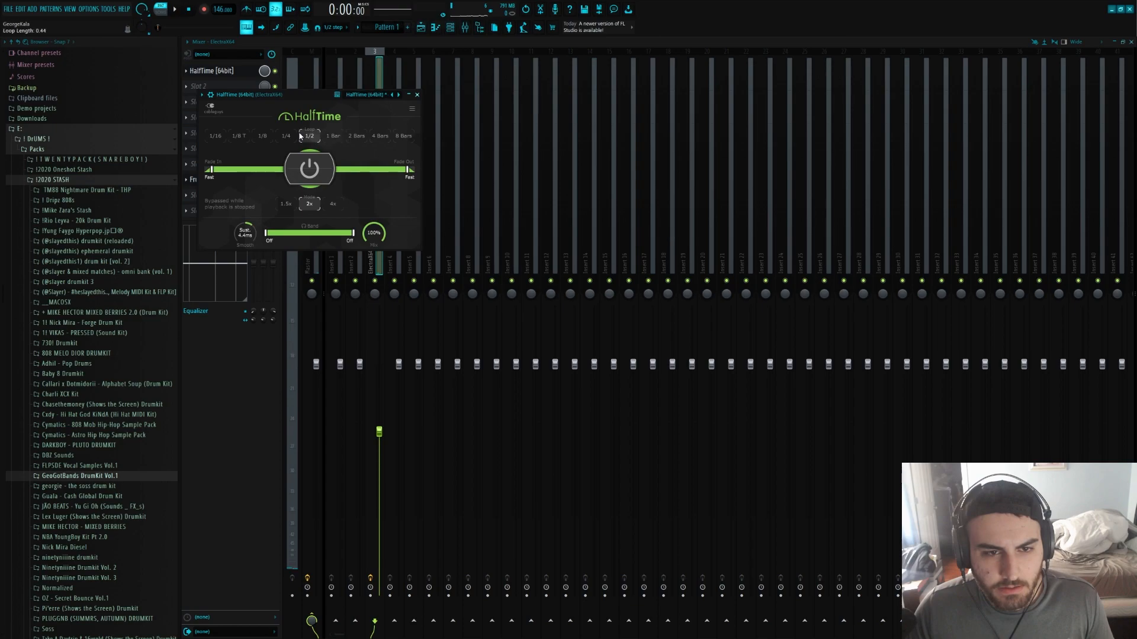
key(space)
- Insert FIN-MICRO in slot 2 with the Infinity mode at an amount of about 36, and lower the ElectraX64 fader
click(202, 87)
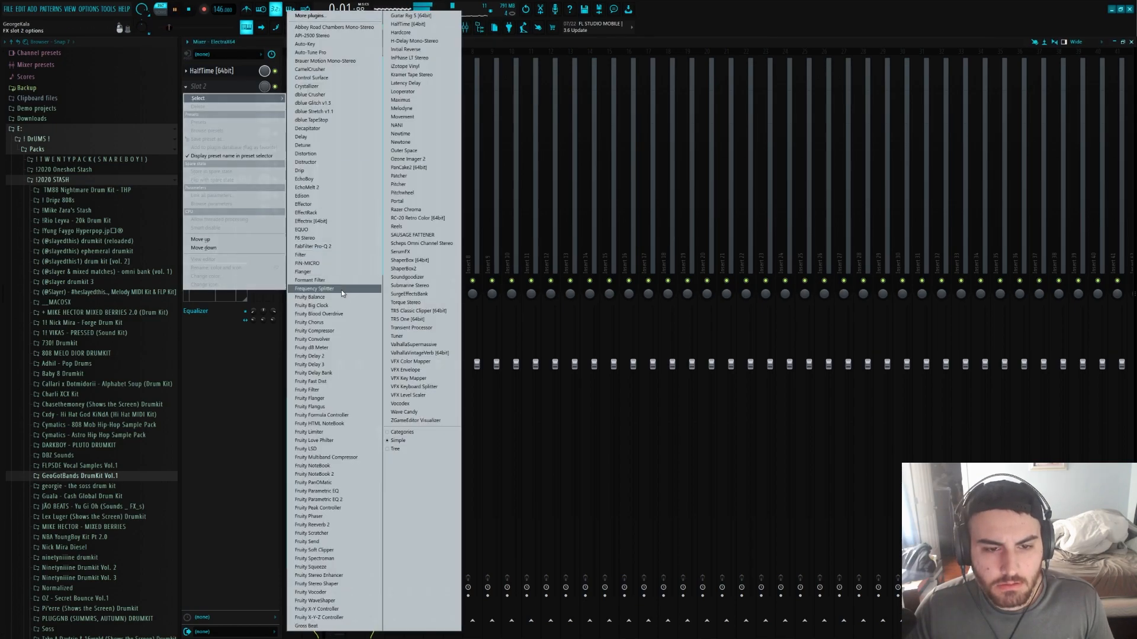
click(307, 264)
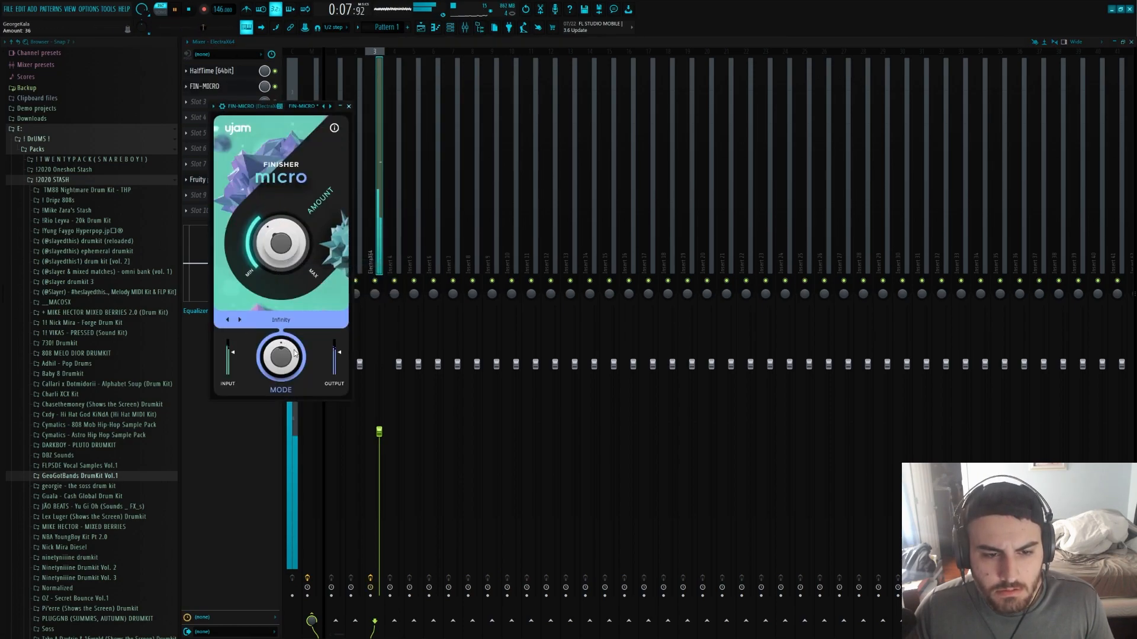
drag(379, 434, 379, 444)
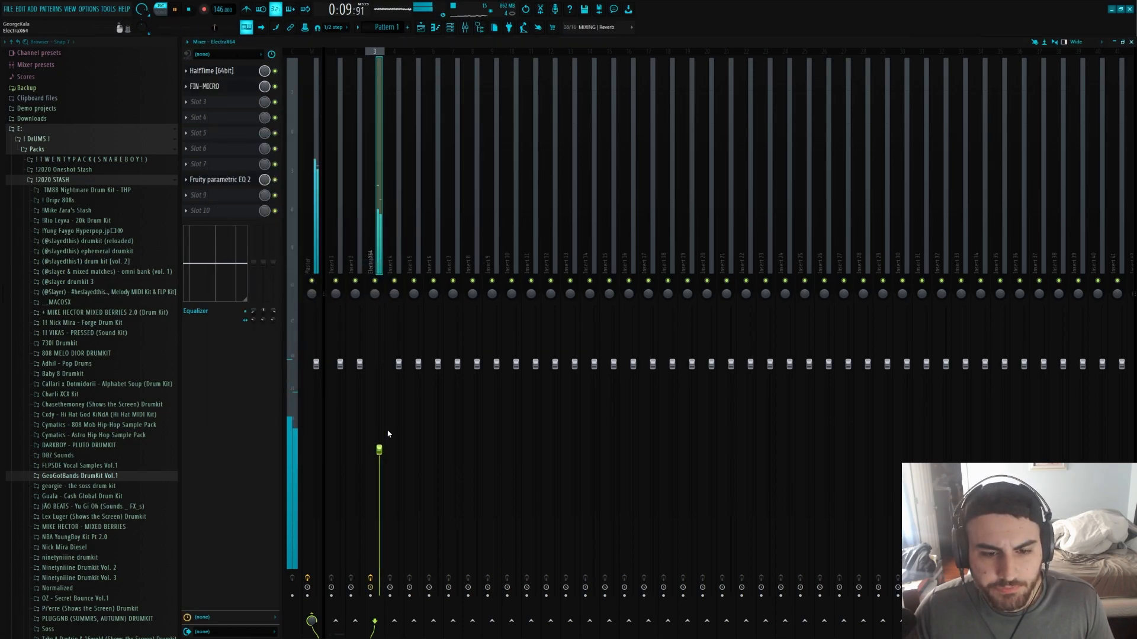
- Stop playback, open the Nexus channel's instrument and choose the Big Brass preset from the Brass category
click(450, 28)
key(space)
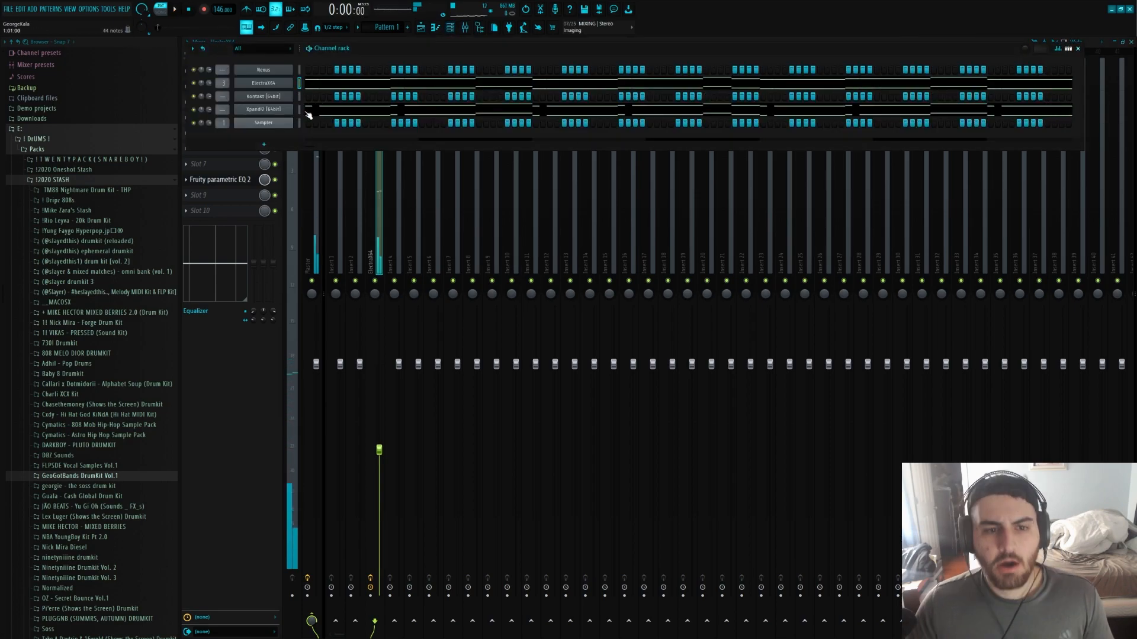
right_click(274, 99)
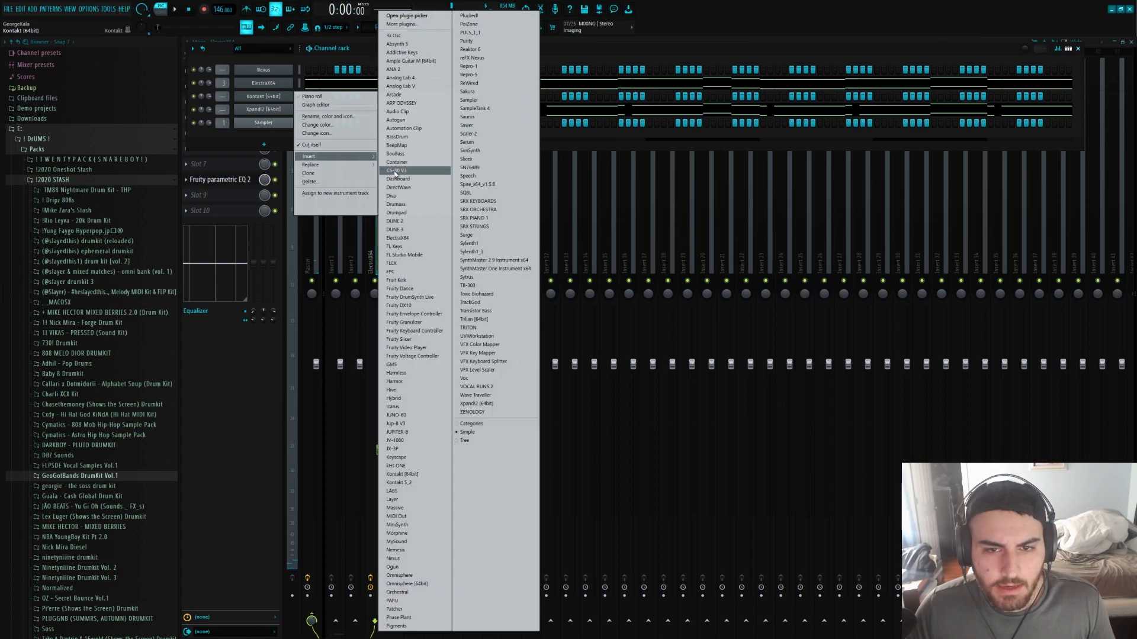
click(286, 72)
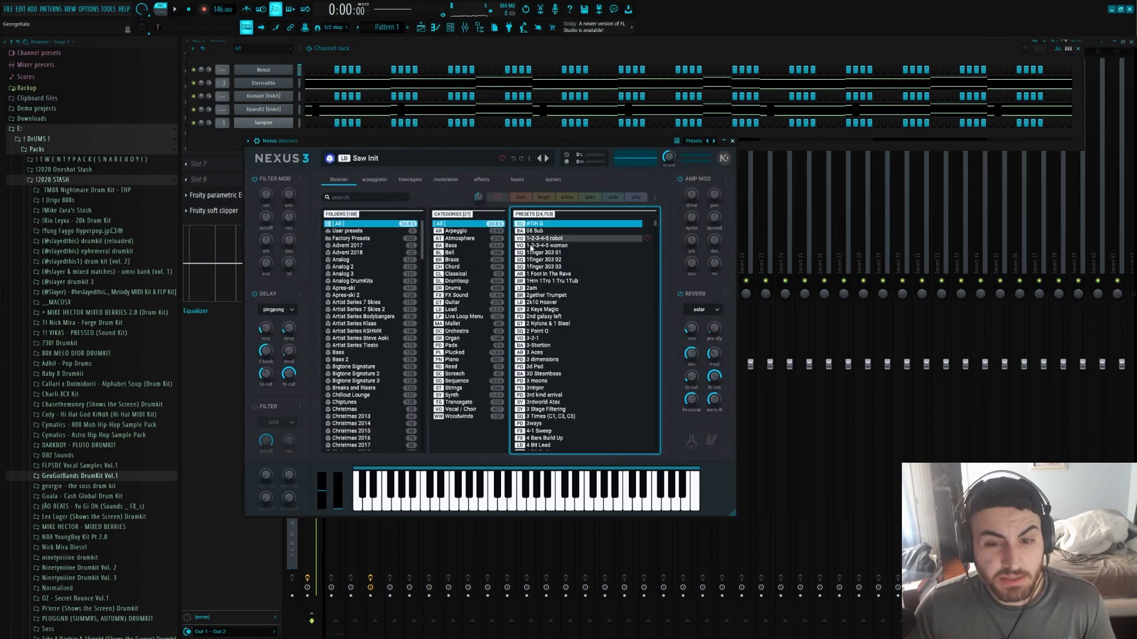
click(454, 274)
click(453, 259)
scroll(567, 304, down, 1)
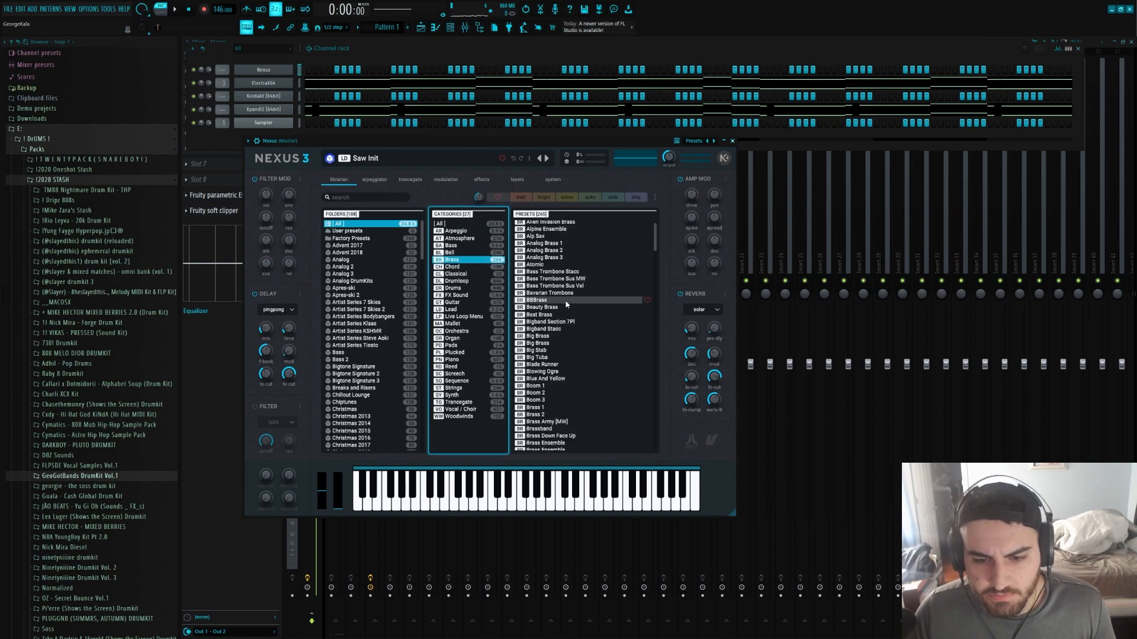
click(549, 337)
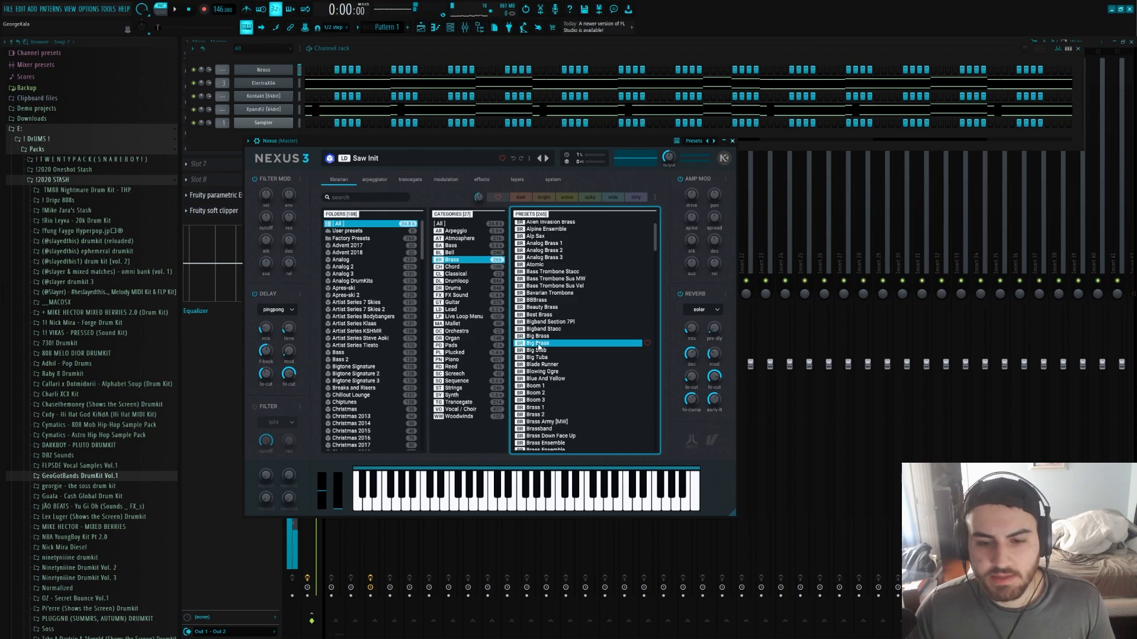
- Write a D4, D#4, F4 phrase over two bars in the Nexus piano roll and repeat it across eight bars
key(F7)
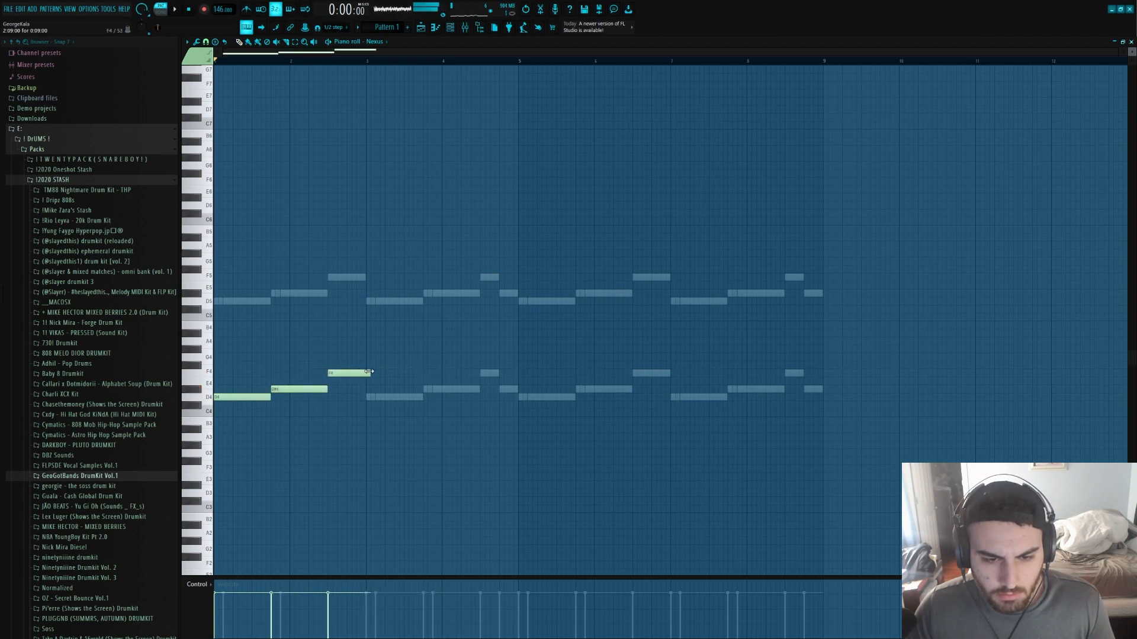
key(ctrl+b)
key(ctrl+b)
key(ctrl+b)
key(ctrl+d)
key(space)
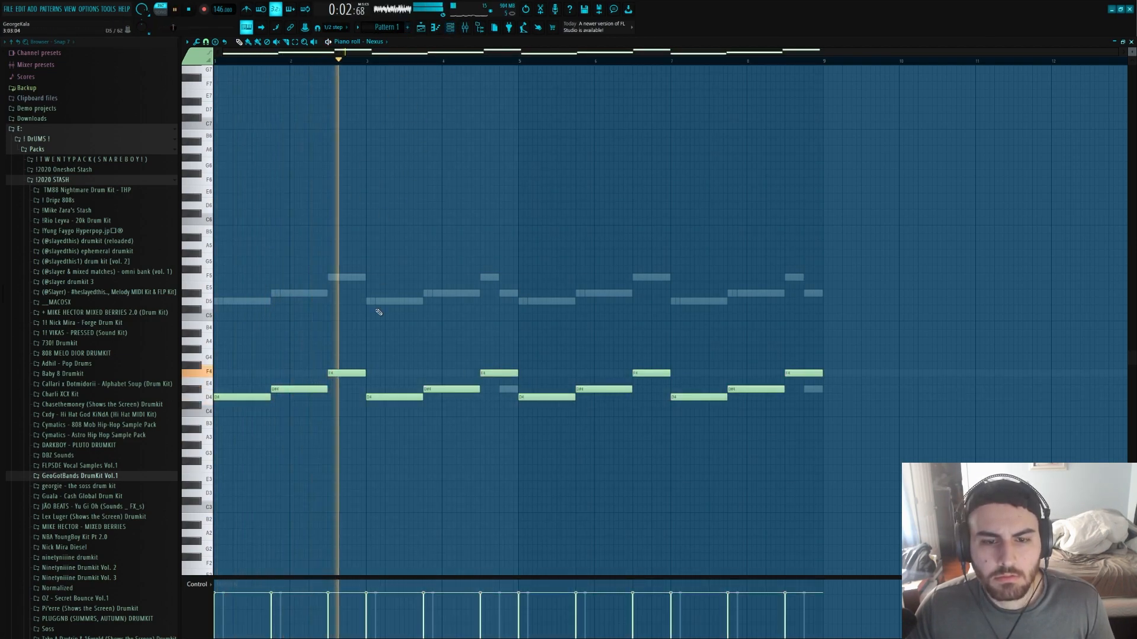
- Reduce the Nexus part to two lengthened D4 notes at bars 1 and 3 and repeat them over eight bars
right_click(438, 389)
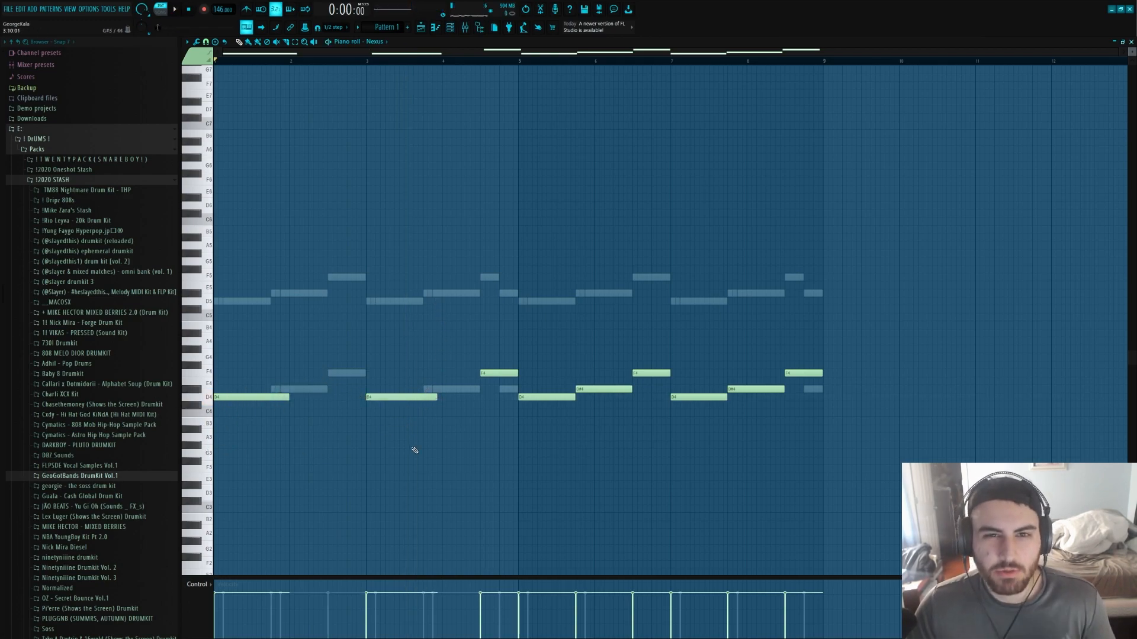
drag(869, 564, 482, 236)
key(Delete)
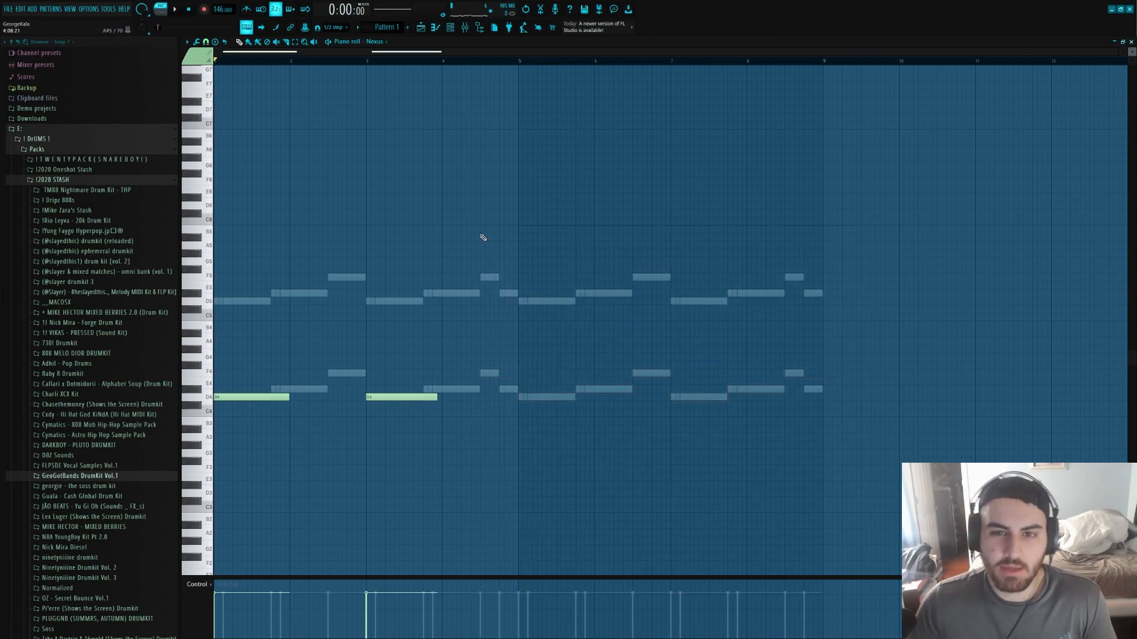
drag(517, 65, 215, 64)
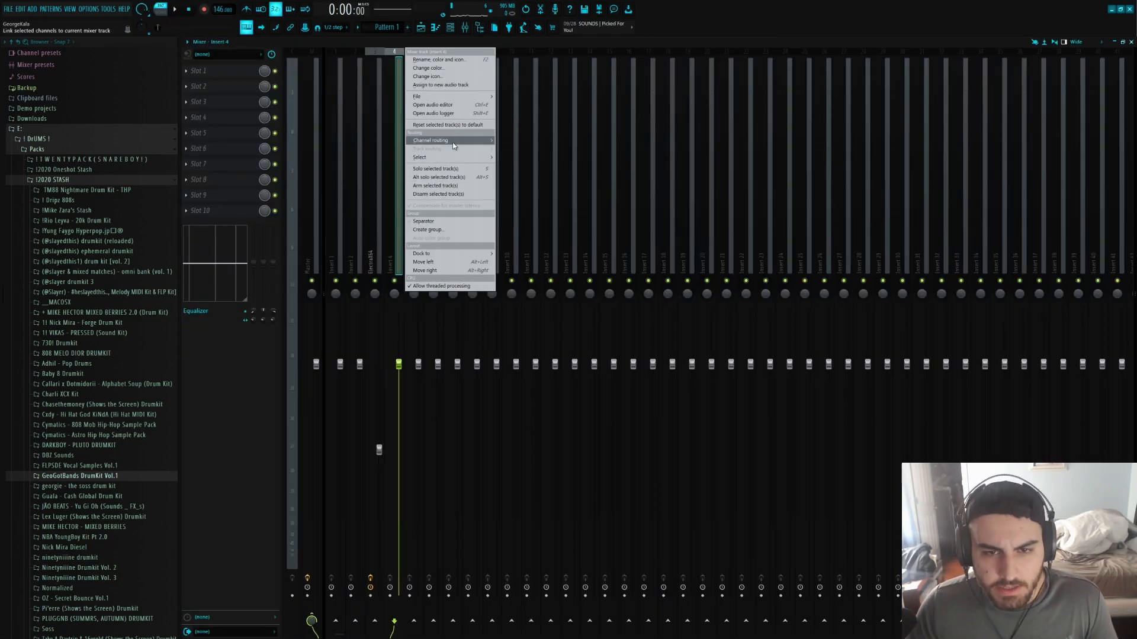
- Route the Nexus channel to mixer track 4 and turn down its volume while the pattern plays
mouse_move(455, 142)
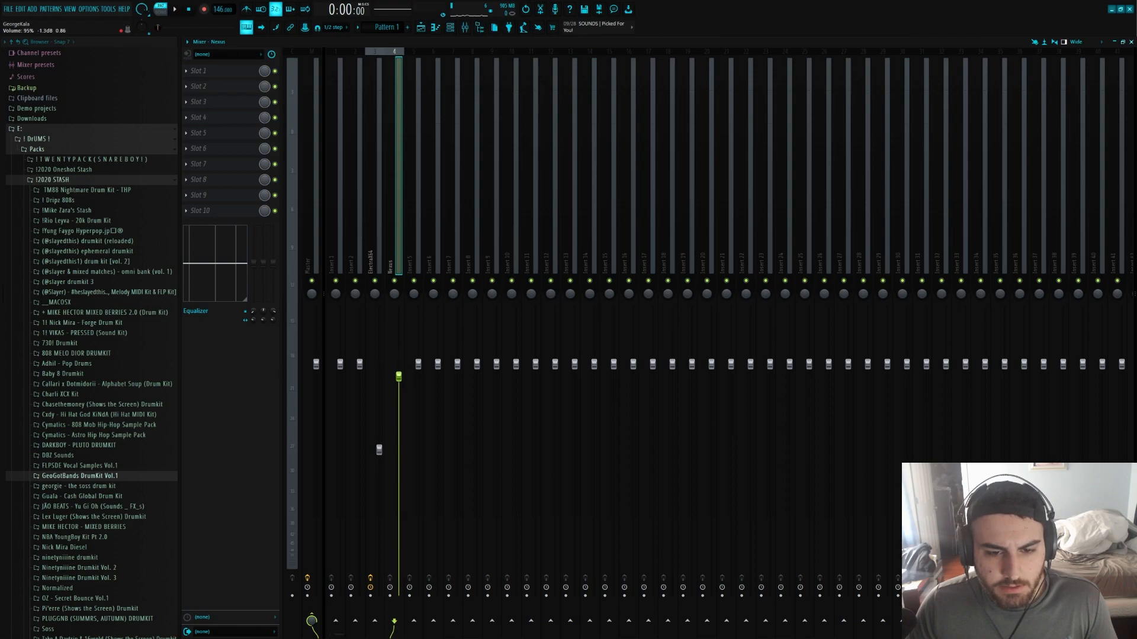
key(space)
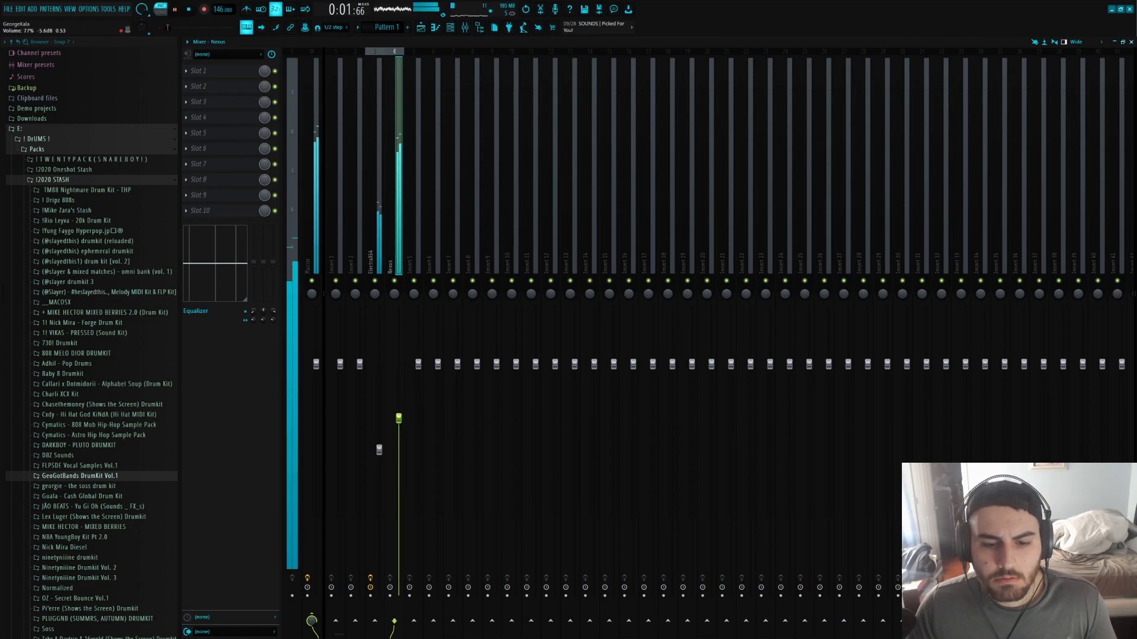
- Extend each Nexus D4 note to fill two bars and lower the Nexus track's fader further
click(455, 26)
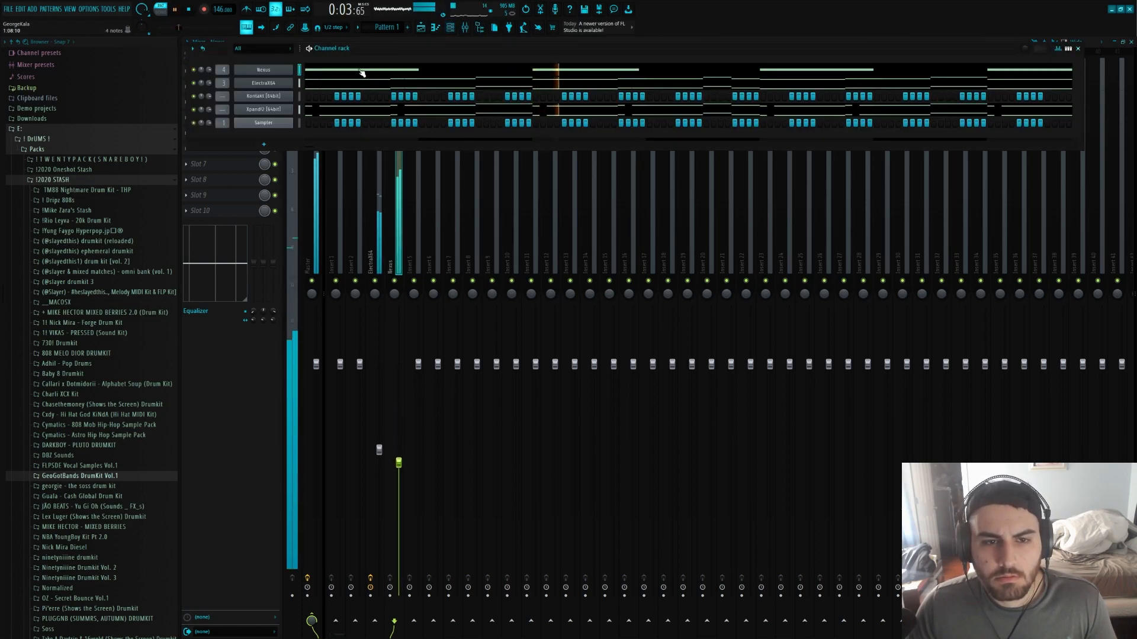
click(361, 73)
key(space)
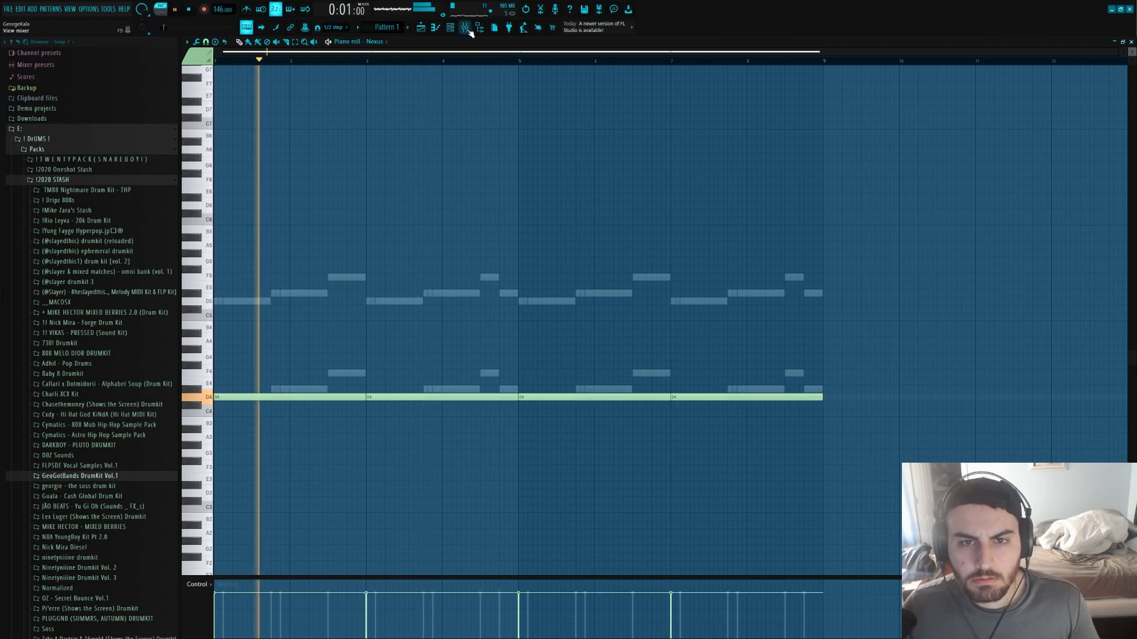
click(467, 28)
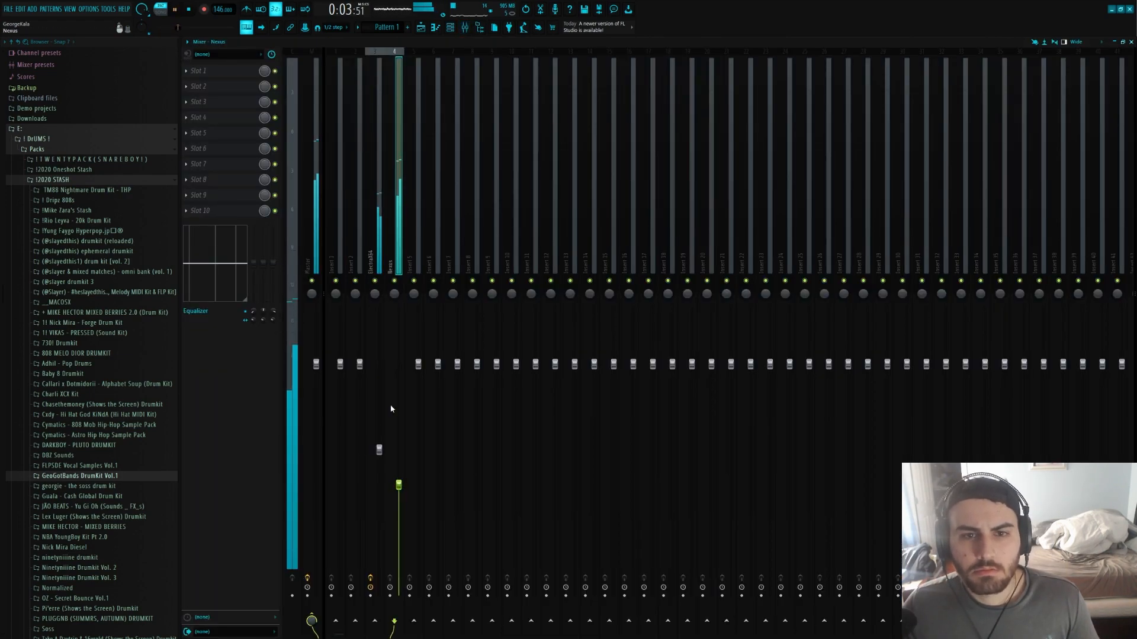
- Shorten the second Nexus D4 note and add an F4 note in the last half of bar 4
click(464, 28)
ctrl+click(489, 397)
key(ctrl+a)
key(ctrl+d)
key(space)
click(480, 374)
key(space)
drag(511, 394, 480, 397)
drag(631, 374, 519, 376)
- Replace the last four Nexus bars with a copy of the first four and shorten the first and third D4 notes
drag(860, 448, 609, 322)
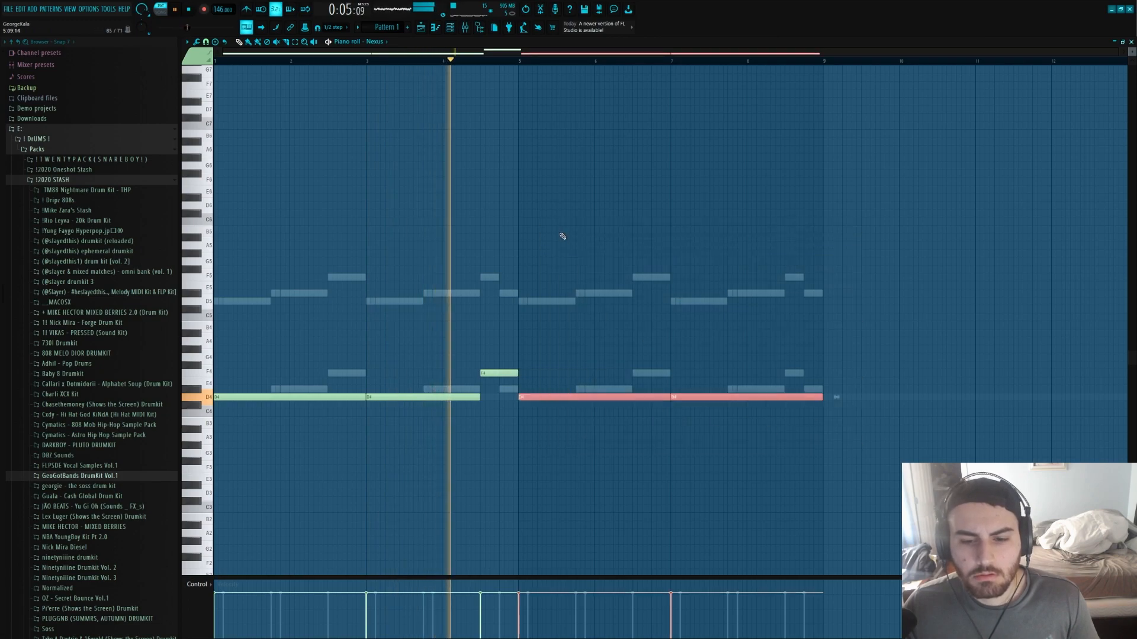
key(Delete)
key(ctrl+b)
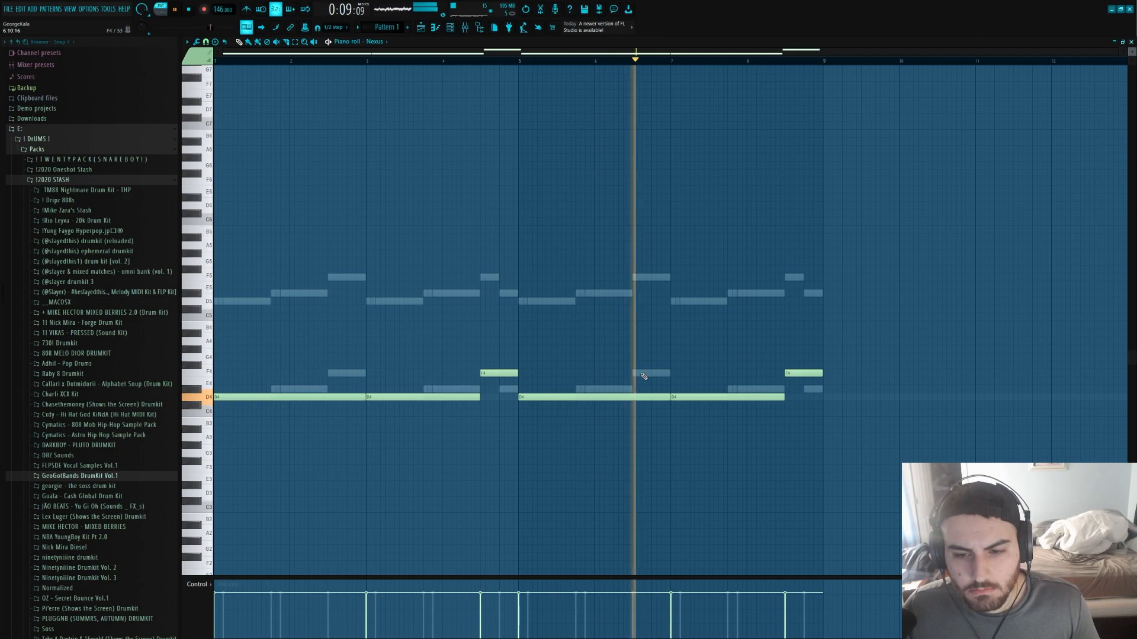
drag(365, 397, 328, 397)
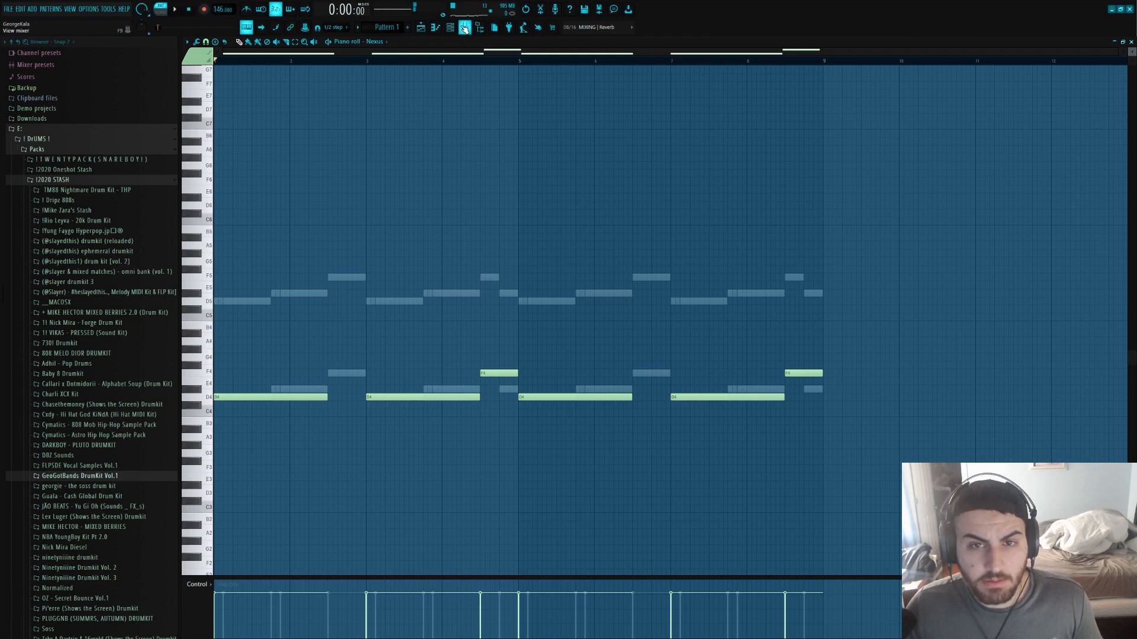
- Open the Kontakt channel's instrument, bring up the Trapizay CASHFLOW LEAD patch and return to the mixer
click(464, 28)
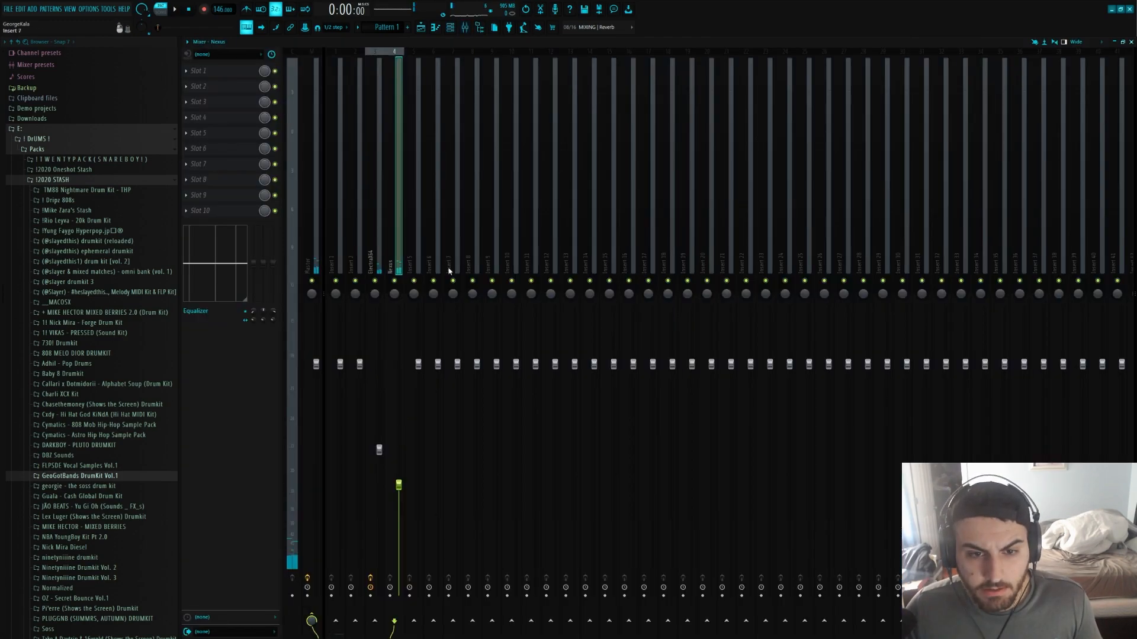
click(450, 27)
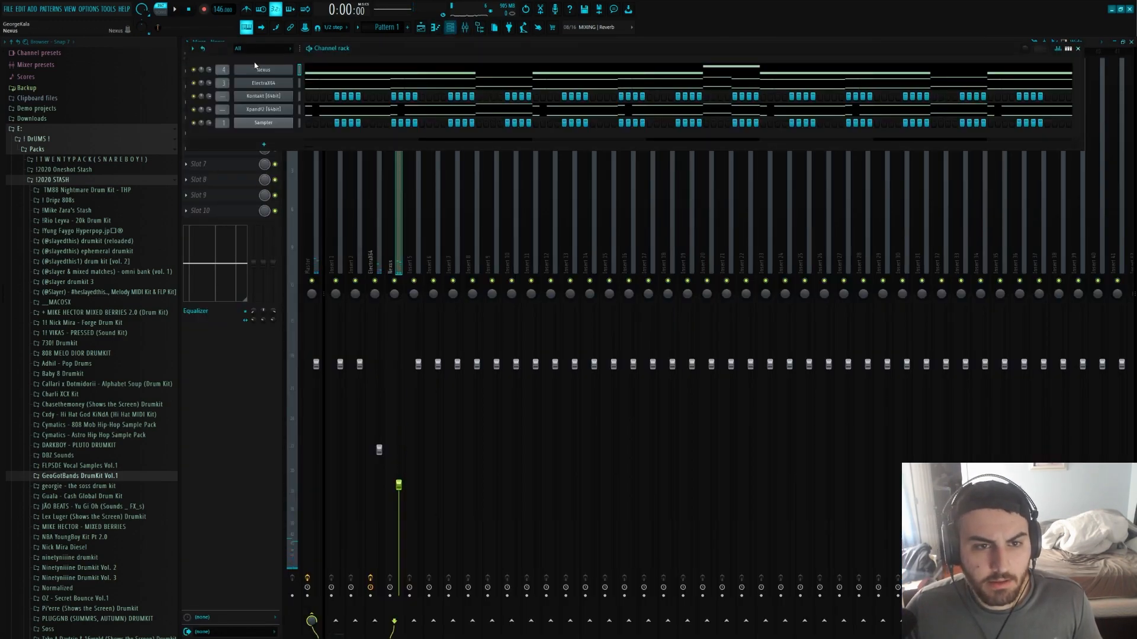
click(281, 97)
click(271, 97)
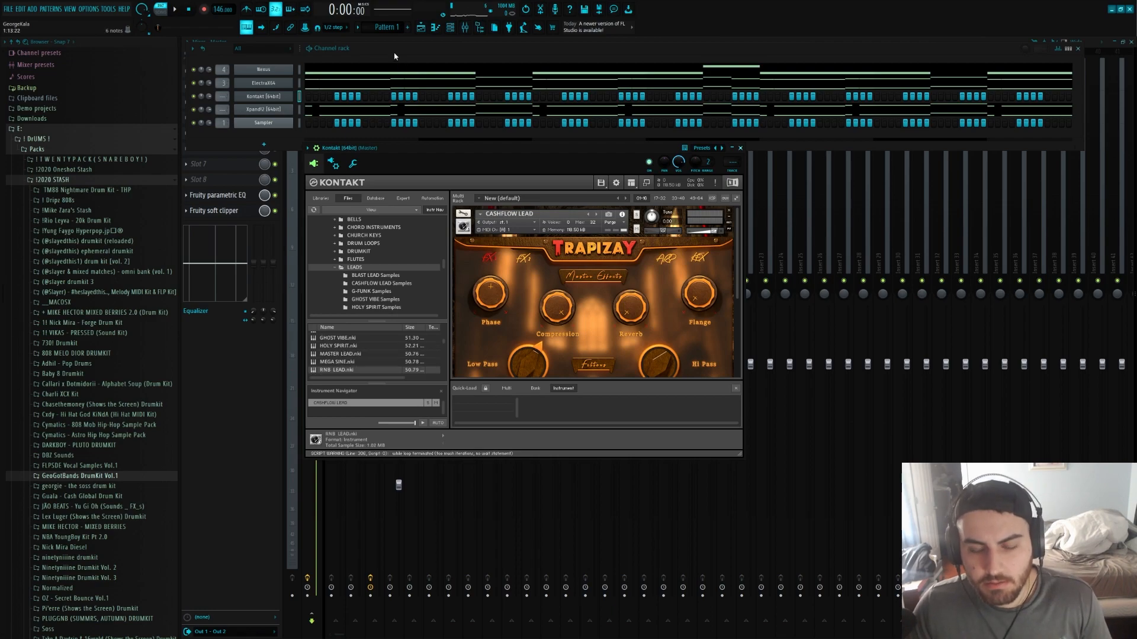
click(406, 41)
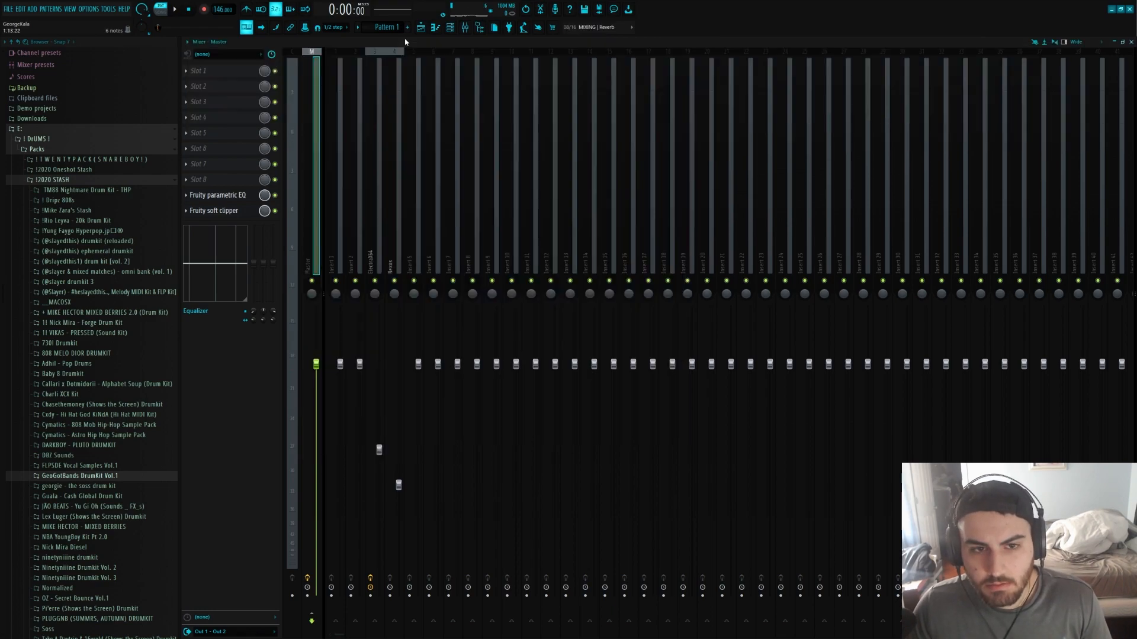
- Open the Kontakt channel's piano roll and draw a D5 note covering the first three quarters of bar 1
click(451, 32)
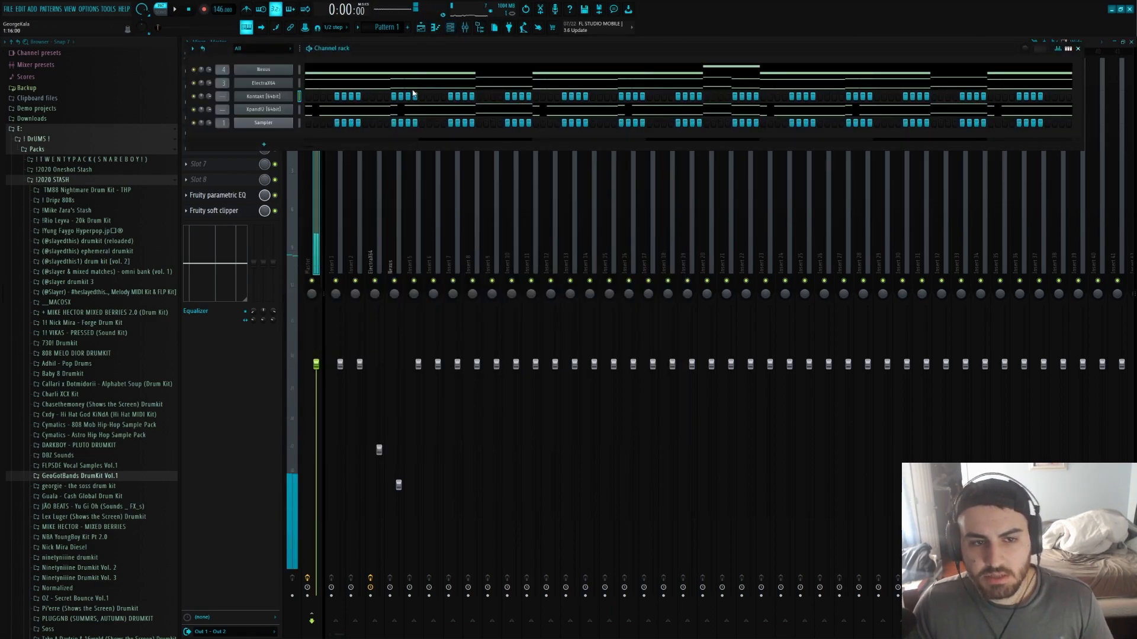
right_click(280, 93)
click(322, 99)
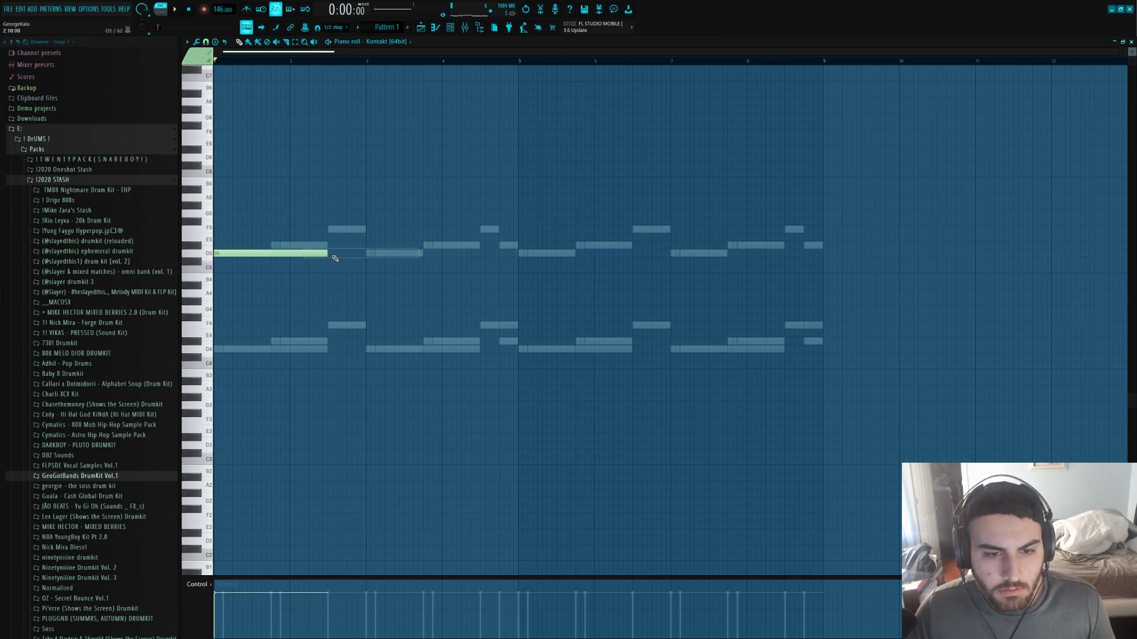
key(space)
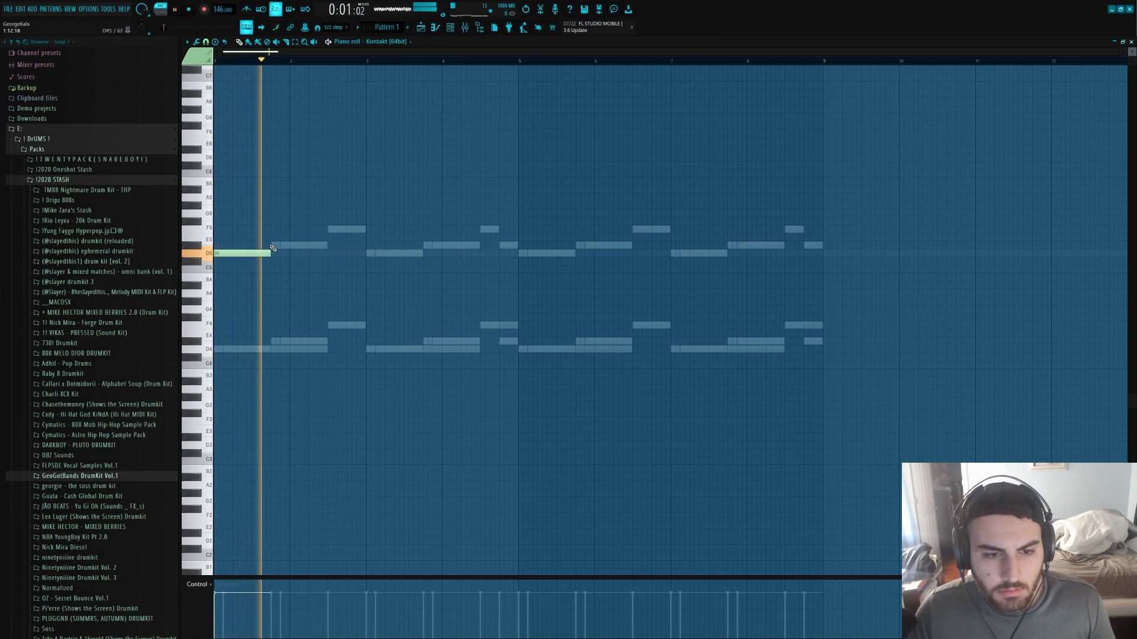
- Try a D#5 note and a very short F5 note in bar 2, and lengthen the opening D5 note up to them
click(310, 245)
key(space)
click(324, 230)
key(space)
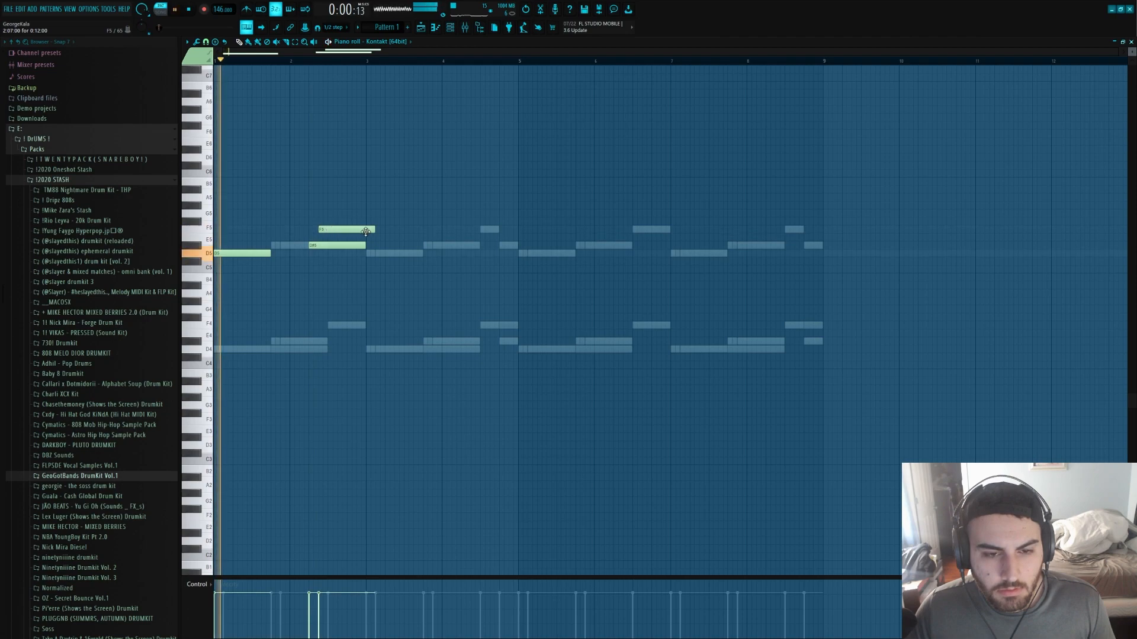
drag(373, 230, 314, 234)
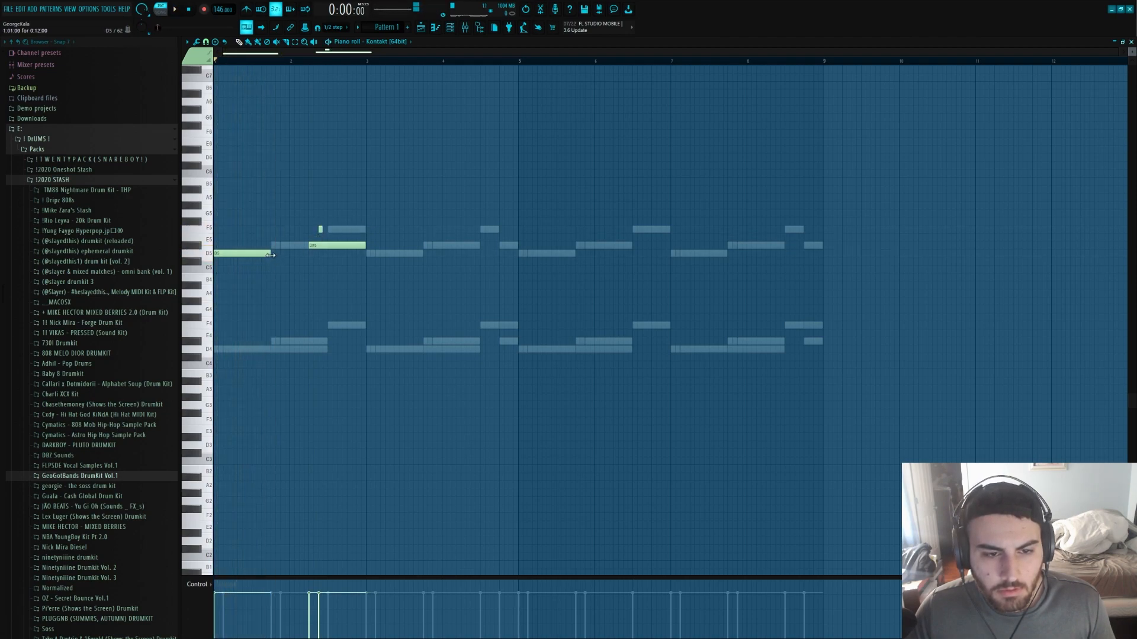
drag(271, 255, 308, 255)
key(space)
scroll(265, 228, up, 1)
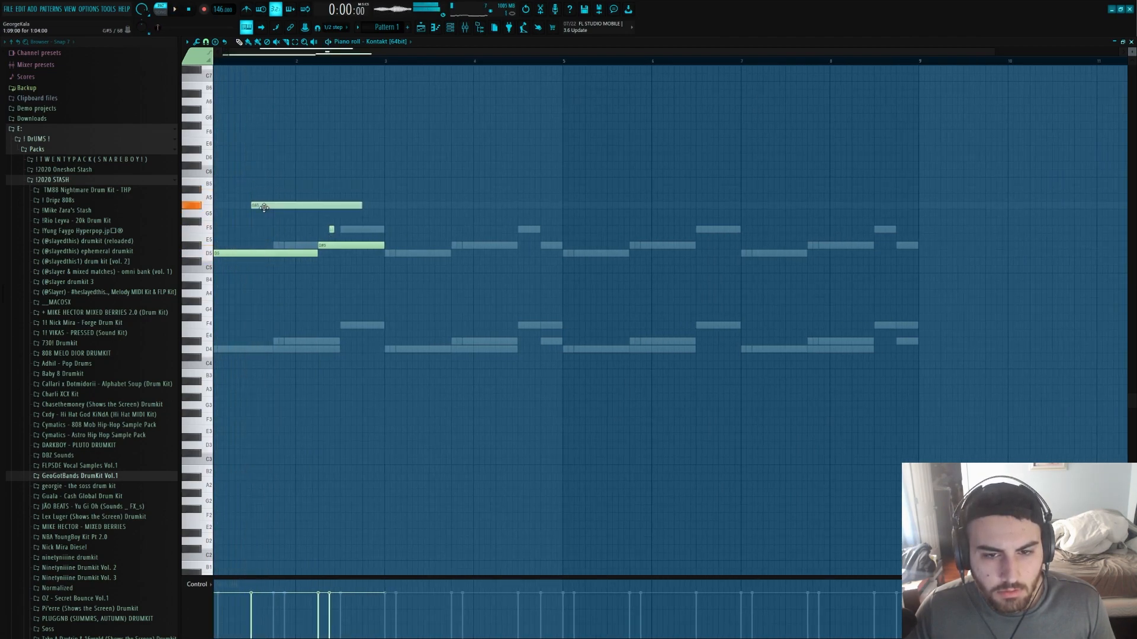
- Add two short A5 notes in bar 1 and a three-quarter-bar A#5 note after them, and shorten the D5 note
drag(360, 197, 356, 198)
key(space)
click(264, 197)
click(274, 181)
drag(278, 181, 295, 181)
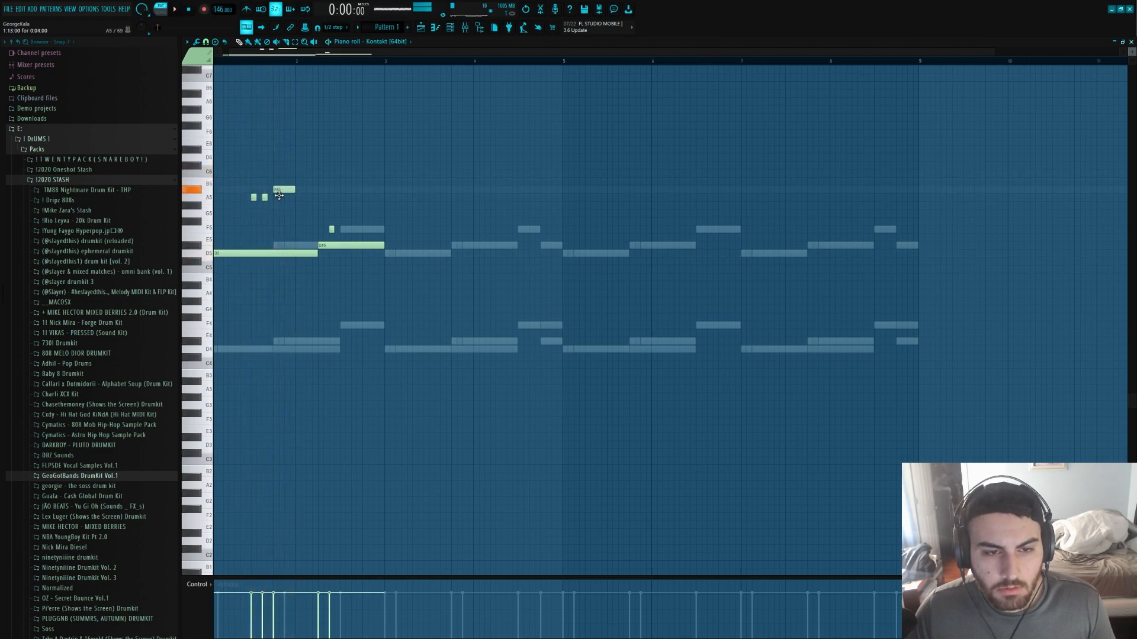
drag(315, 250, 276, 252)
key(space)
drag(290, 190, 335, 191)
key(space)
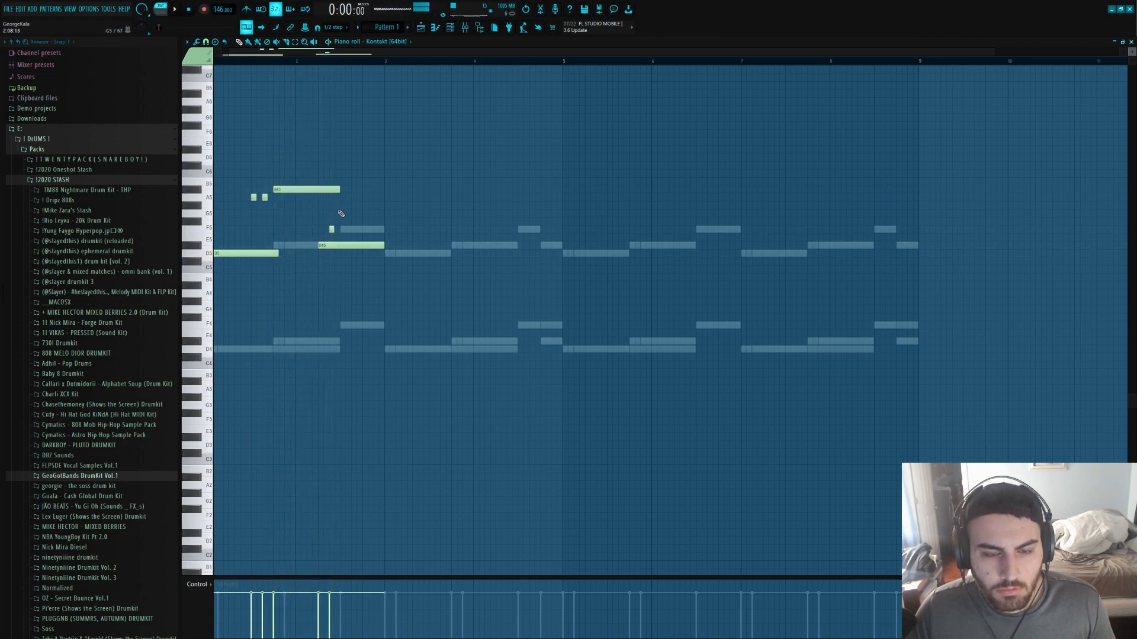
- Delete the D#5 and F5 notes in bar 2 and try two short C6 notes there instead
right_click(326, 244)
right_click(331, 230)
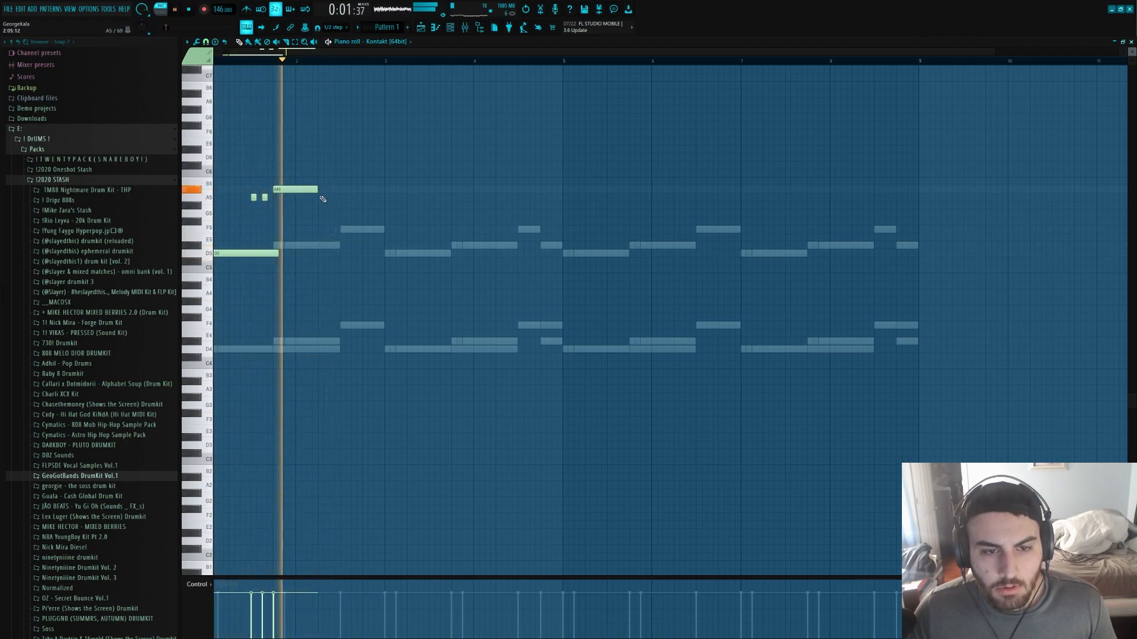
drag(337, 173, 323, 173)
click(331, 173)
key(space)
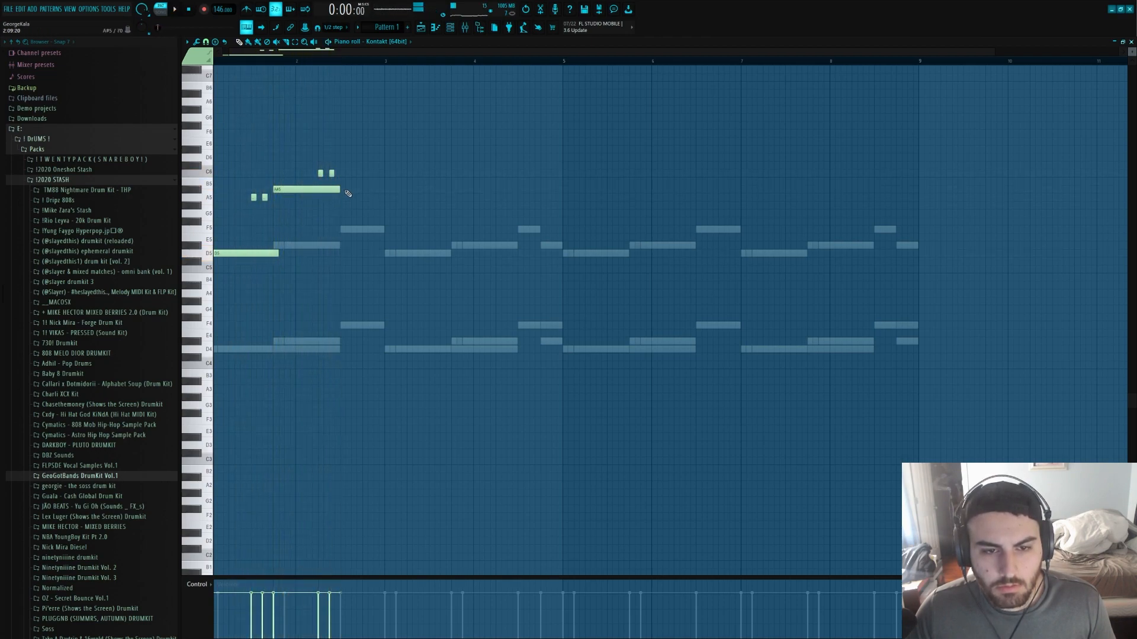
- Remove the two short C6 notes and try F5 and D#5 notes after the A#5 note
drag(330, 189, 314, 190)
right_click(320, 173)
right_click(331, 173)
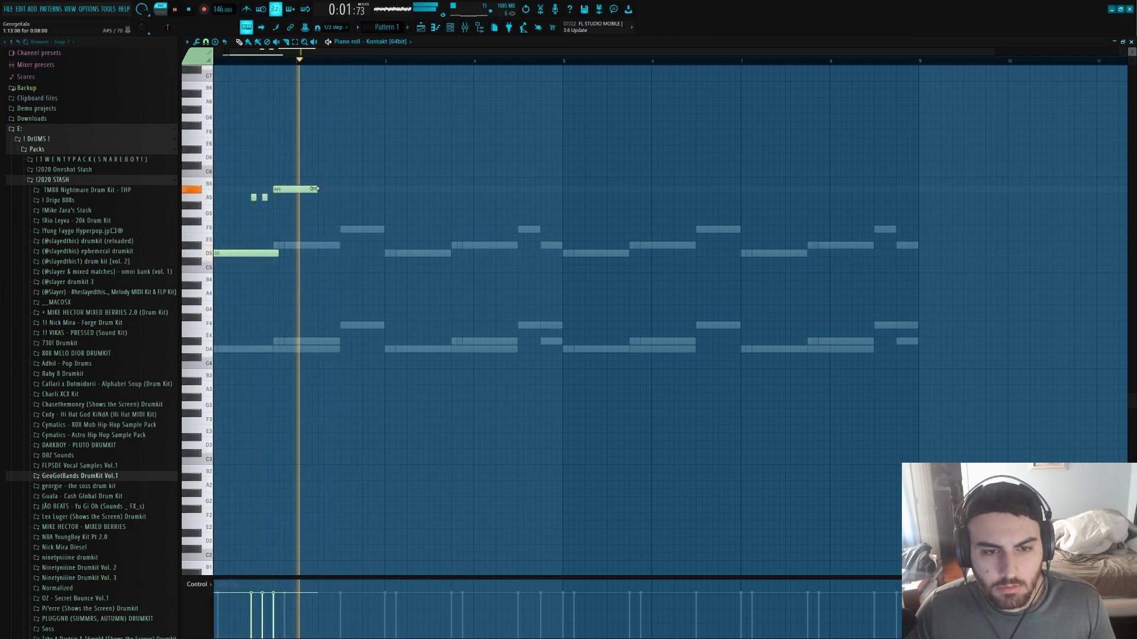
key(space)
click(331, 230)
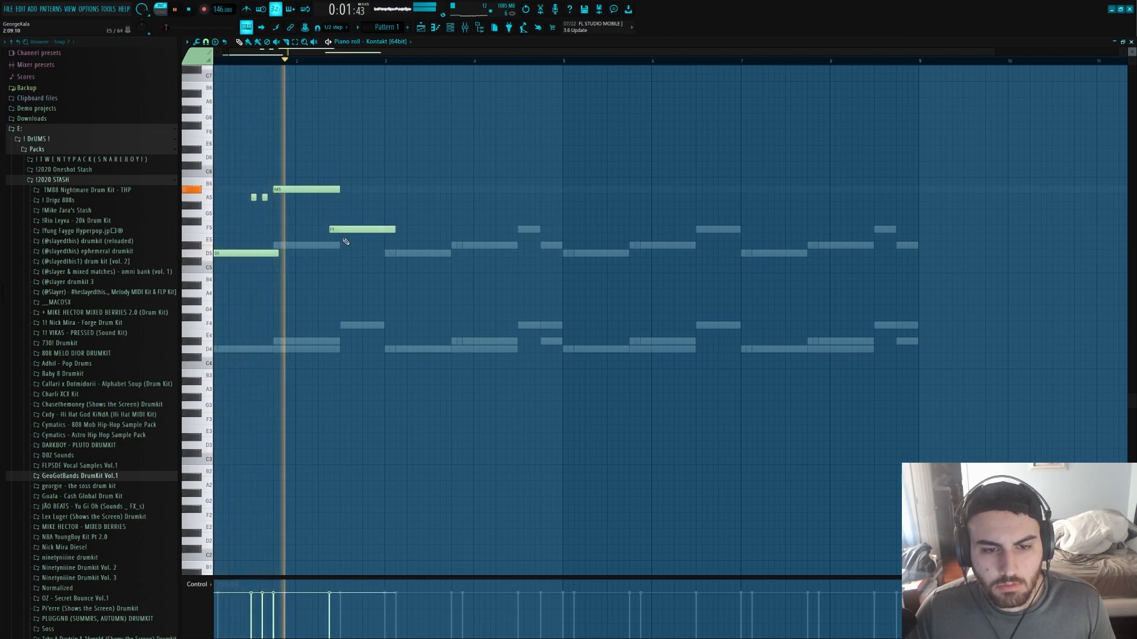
click(345, 246)
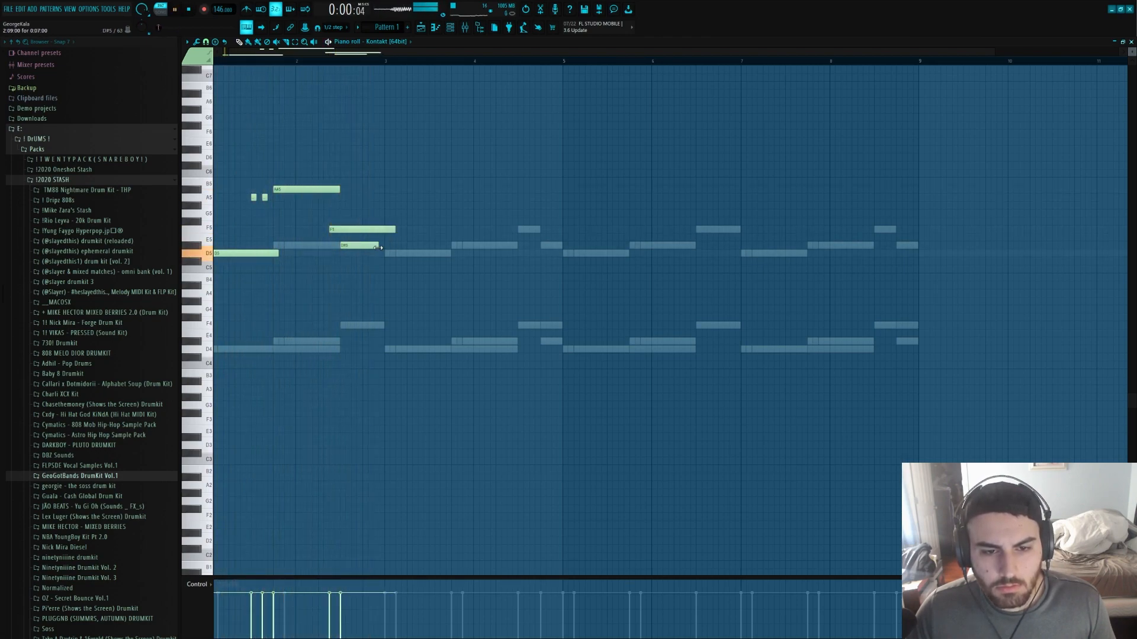
right_click(365, 230)
right_click(348, 246)
- Add a half-bar C6 note at the end of bar 2 and duplicate the two-bar phrase into bars 3 and 4
drag(342, 242, 347, 230)
key(space)
drag(377, 182, 378, 173)
key(ctrl+b)
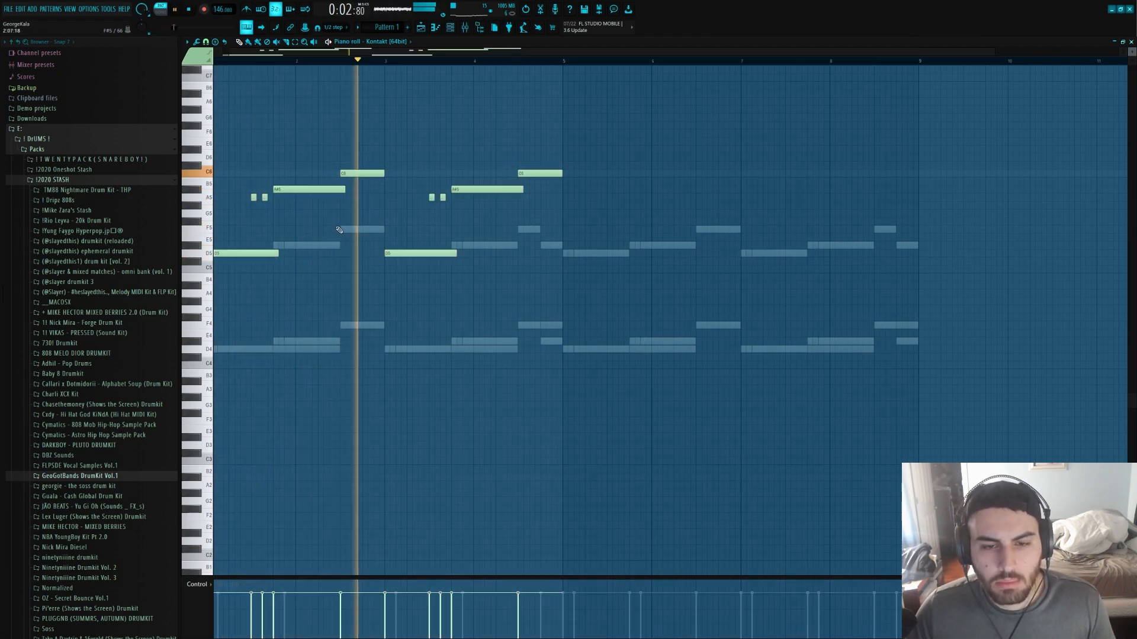
- Add two short D6 notes at the end of bar 4 and duplicate the four-bar phrase into bars 5 to 8
click(543, 157)
drag(583, 157, 546, 158)
click(555, 157)
click(512, 61)
key(ctrl+b)
key(space)
key(space)
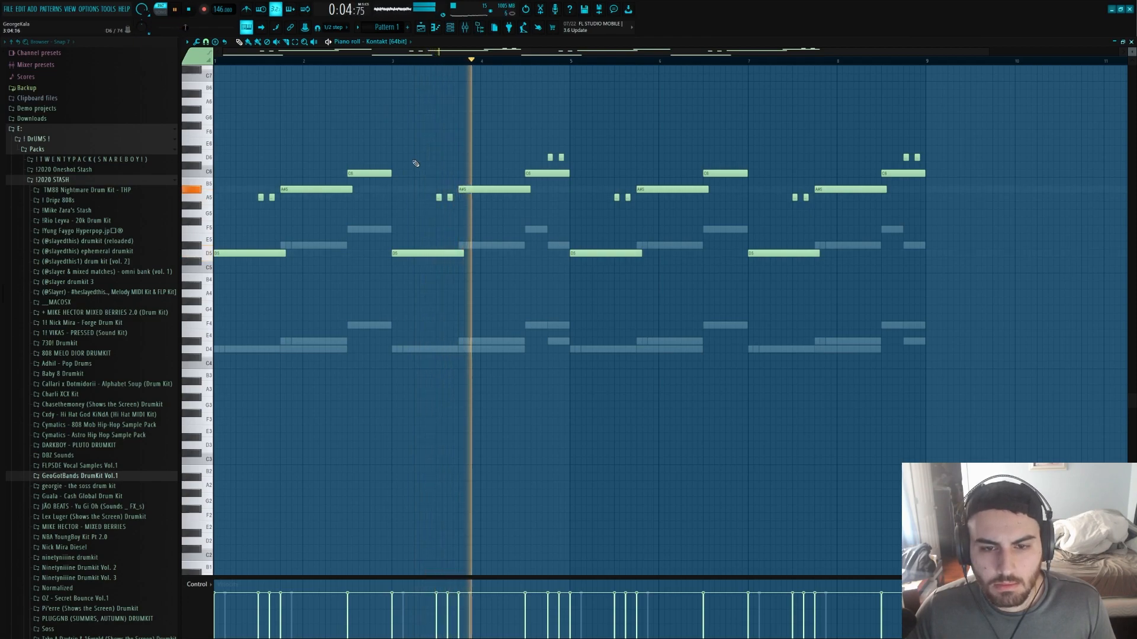
- Transpose the ending notes of bars 4, 6 and 8 down to D#5 and F5
scroll(387, 169, down, 1)
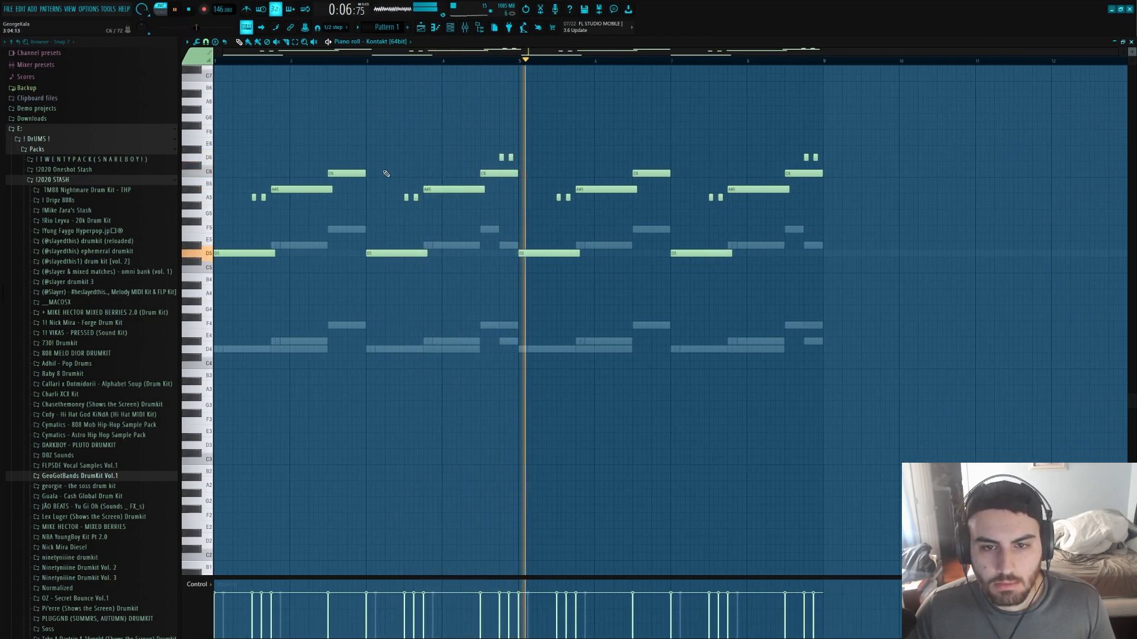
drag(454, 165, 472, 71)
key(space)
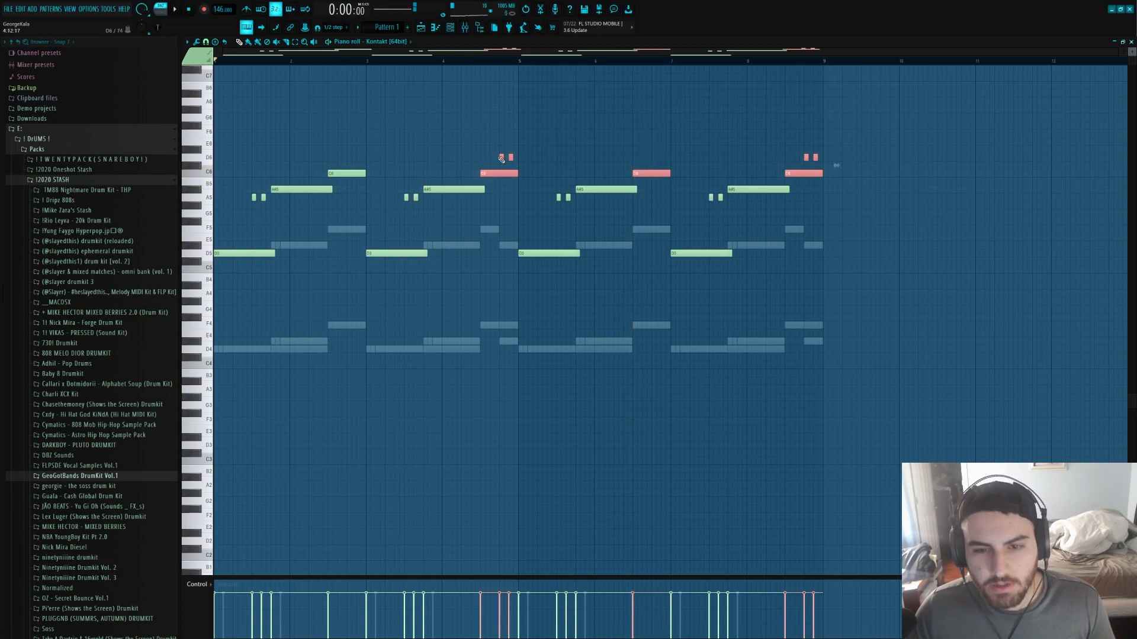
key(ctrl+Down)
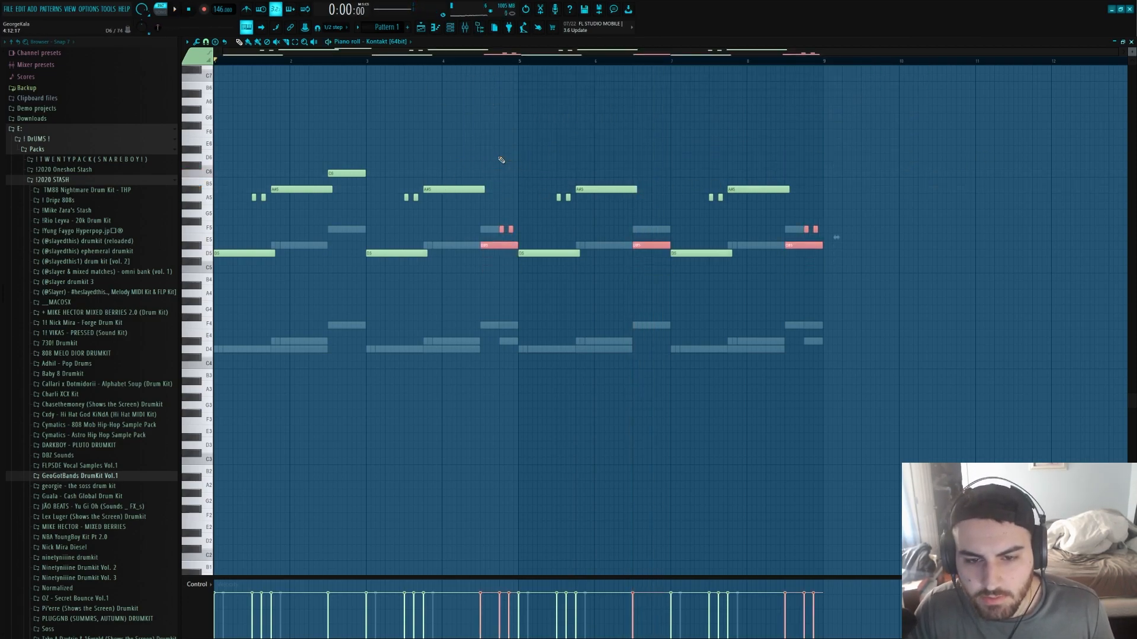
key(space)
- Replace the last four Kontakt bars with a copy of the first four
key(ctrl+a)
drag(893, 351, 554, 69)
key(Delete)
key(ctrl+b)
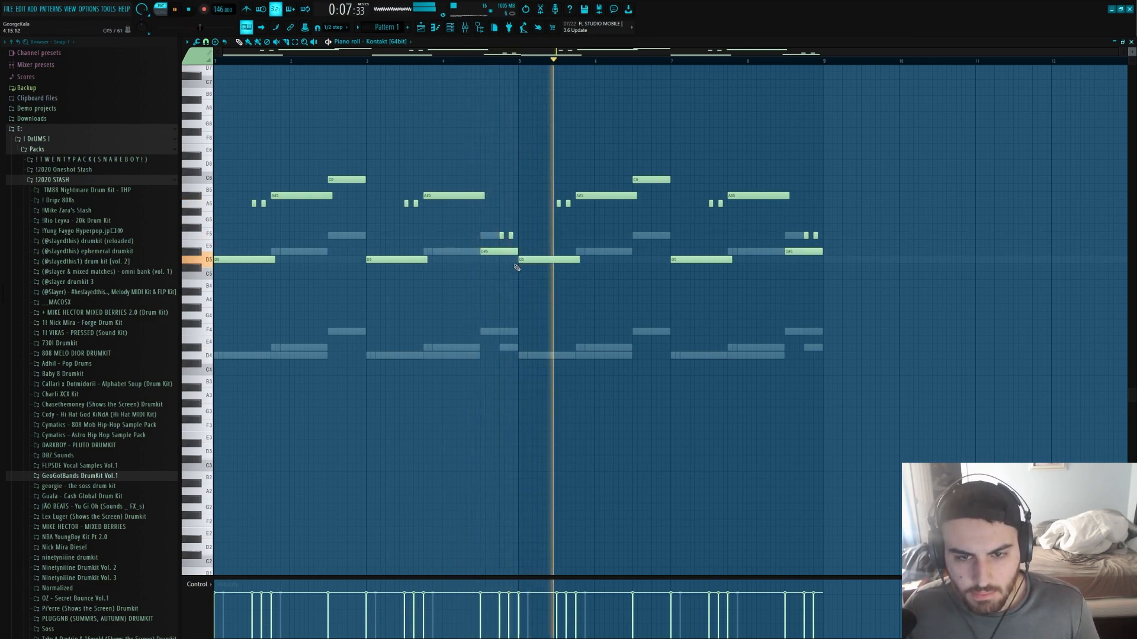
- Raise the three ending notes of bar 8 by an octave to D#6 and F6
drag(474, 224, 515, 253)
drag(1051, 382, 791, 152)
key(ctrl+Up)
ctrl+click(810, 171)
scroll(810, 184, up, 2)
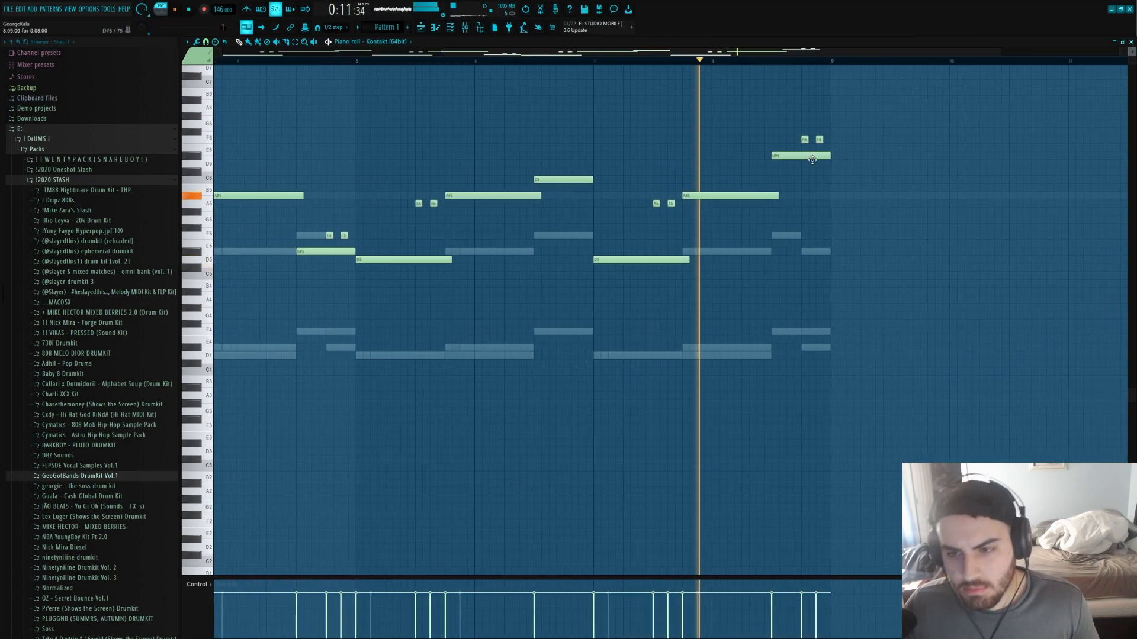
scroll(754, 191, down, 2)
- Raise the long ending note of bar 4 to D6 and its two short notes to F6
drag(482, 223, 516, 261)
key(ctrl+Up)
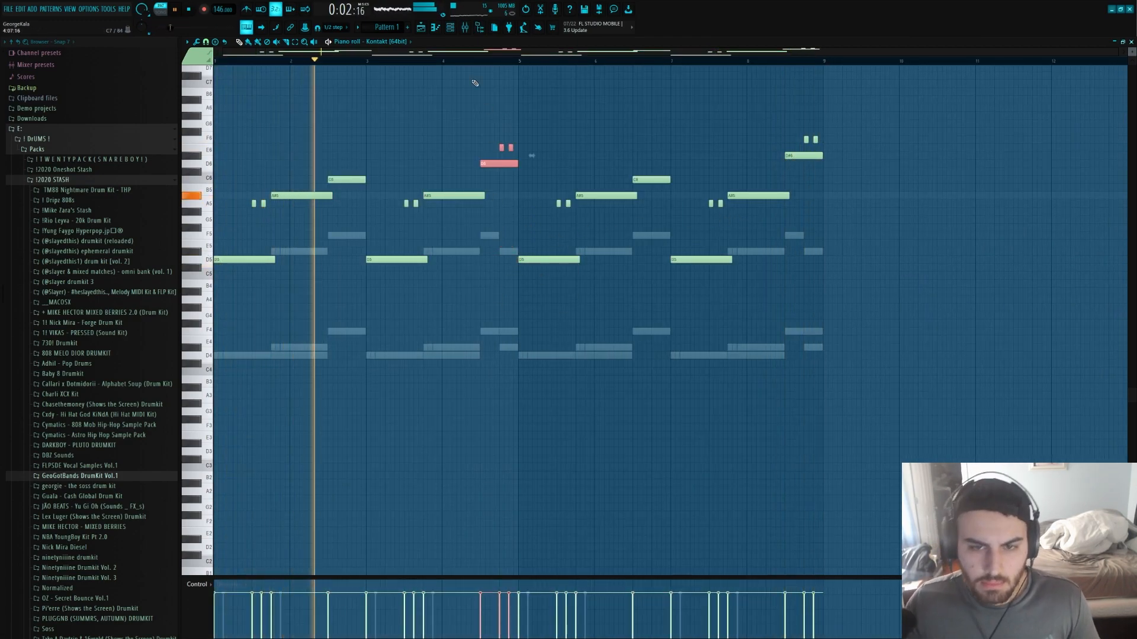
click(437, 63)
drag(494, 137, 514, 150)
key(shift+Up)
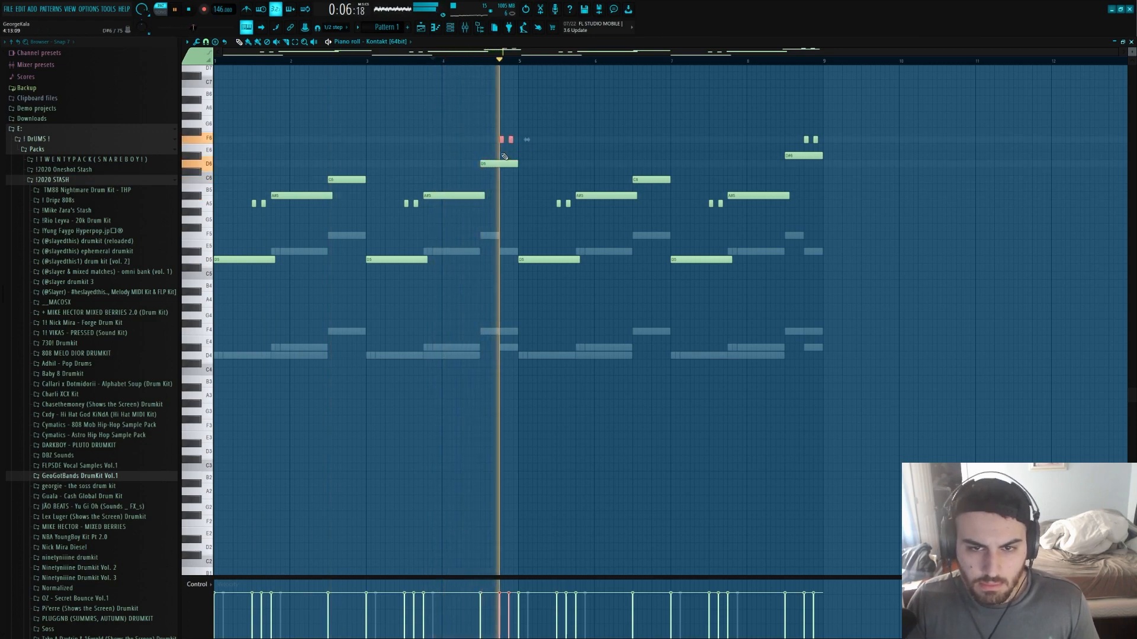
- Delete the D6 note and the two short F6 notes at the end of bar 4
right_click(499, 164)
right_click(511, 140)
right_click(501, 140)
- Try bar 2's C6 note an octave lower and delete the three ending notes of bar 8
drag(338, 181, 367, 185)
key(ctrl+Down)
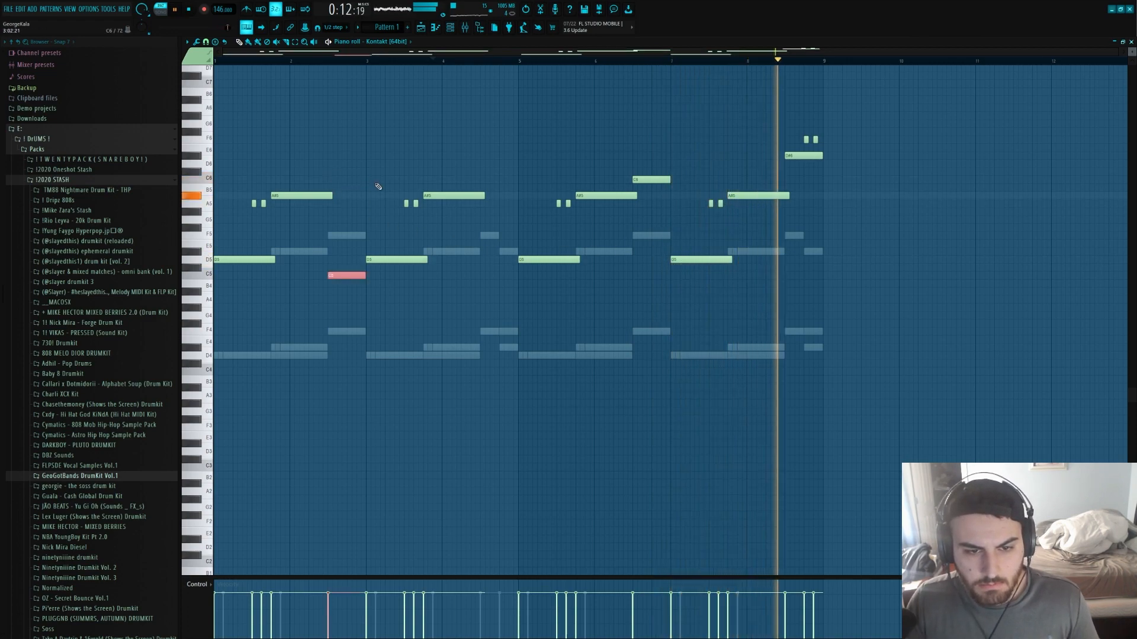
key(ctrl+Up)
drag(888, 169, 768, 125)
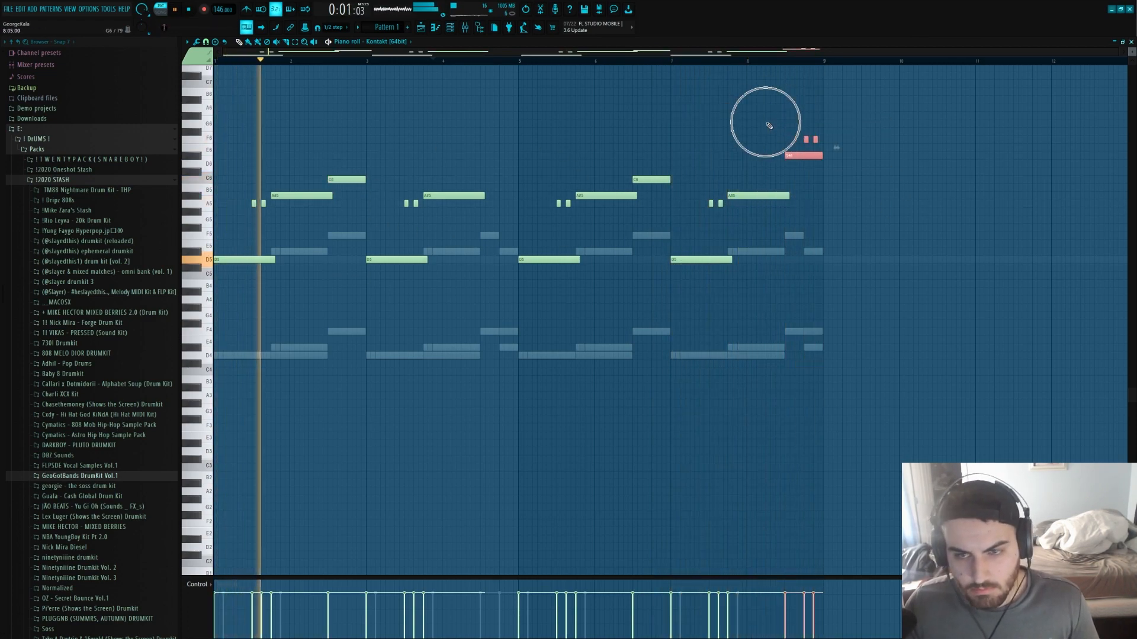
key(Delete)
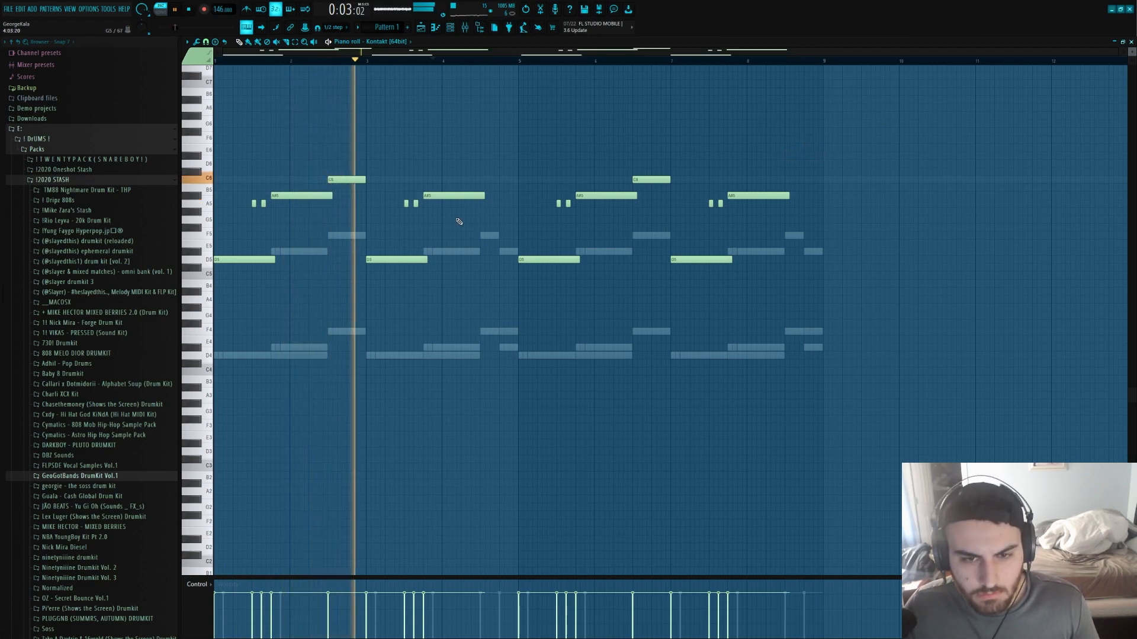
- Trim bar 4's A#5 note and add a quarter-bar C6 note and a quarter-bar A#5 note to end the bar
drag(483, 195, 479, 195)
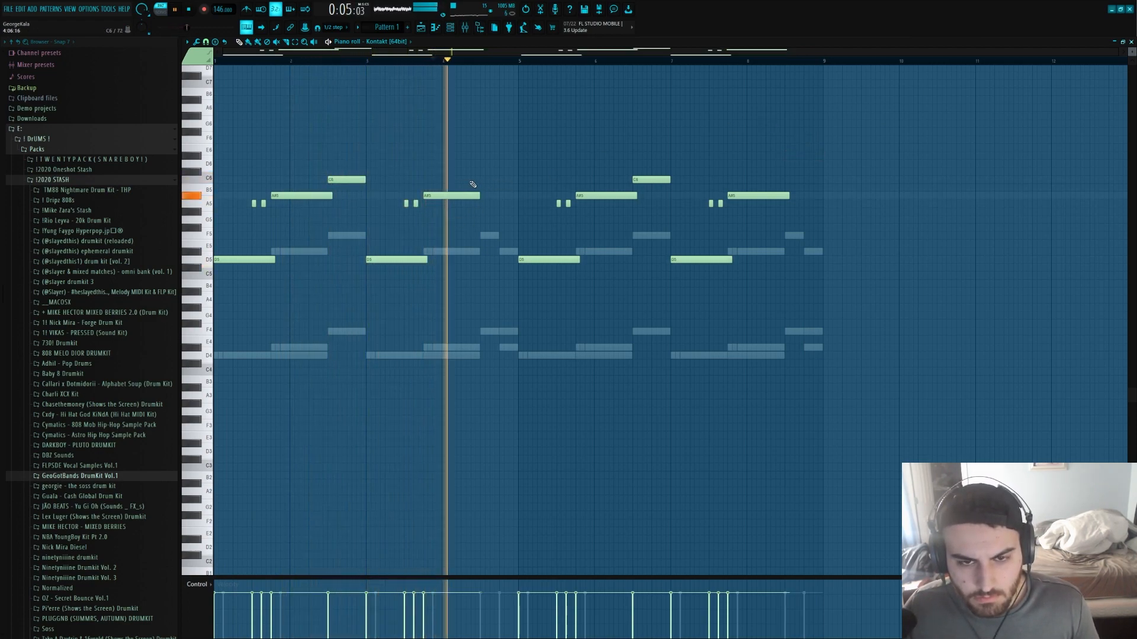
click(484, 180)
click(504, 196)
mouse_move(535, 179)
mouse_down()
mouse_move(497, 178)
mouse_move(535, 194)
mouse_move(521, 195)
mouse_up()
- Clear bars 5 to 8 and fill them with a copy of the revised first four bars
drag(993, 382, 543, 169)
key(space)
click(522, 198)
drag(836, 359, 551, 153)
key(Delete)
key(ctrl+b)
key(ctrl+d)
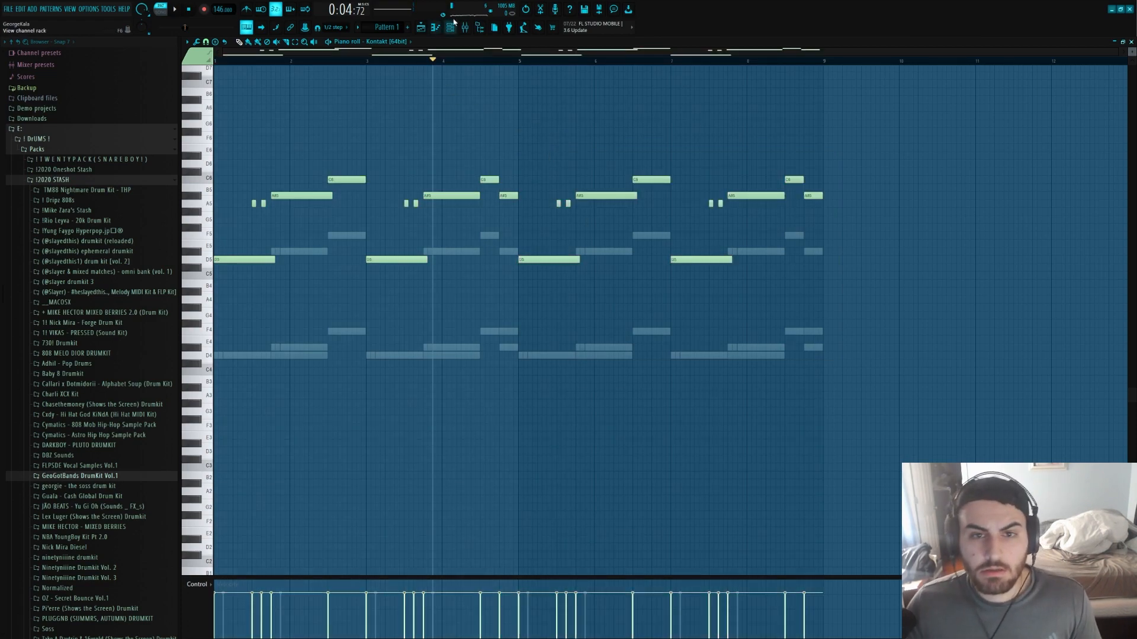
- Route the Kontakt channel to mixer insert 5 and lower that track's fader
click(451, 26)
click(465, 27)
right_click(409, 236)
click(484, 159)
drag(417, 364, 418, 398)
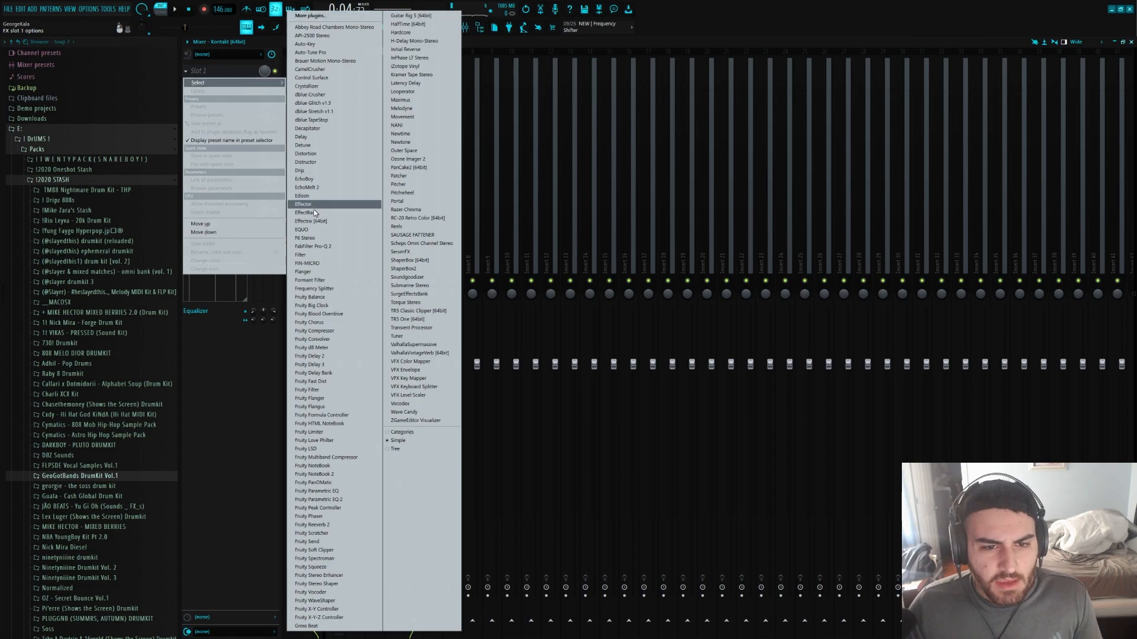
- Load Fruity Parametric EQ 2 on the Kontakt track and cut the lows with the band 1 low shelf
click(318, 500)
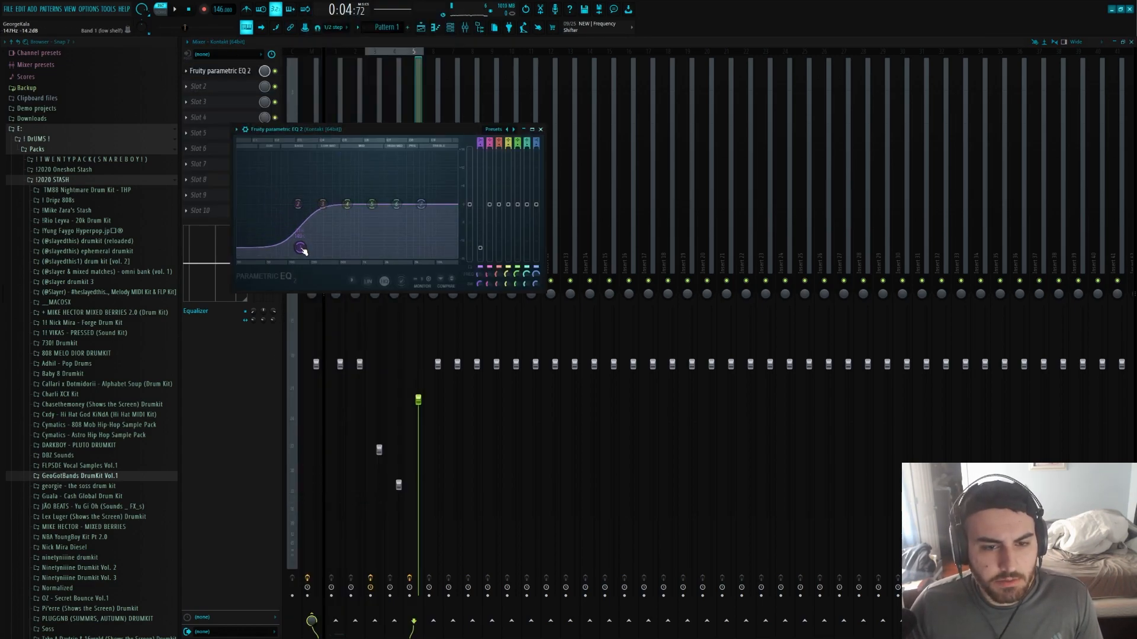
drag(302, 250, 311, 253)
key(space)
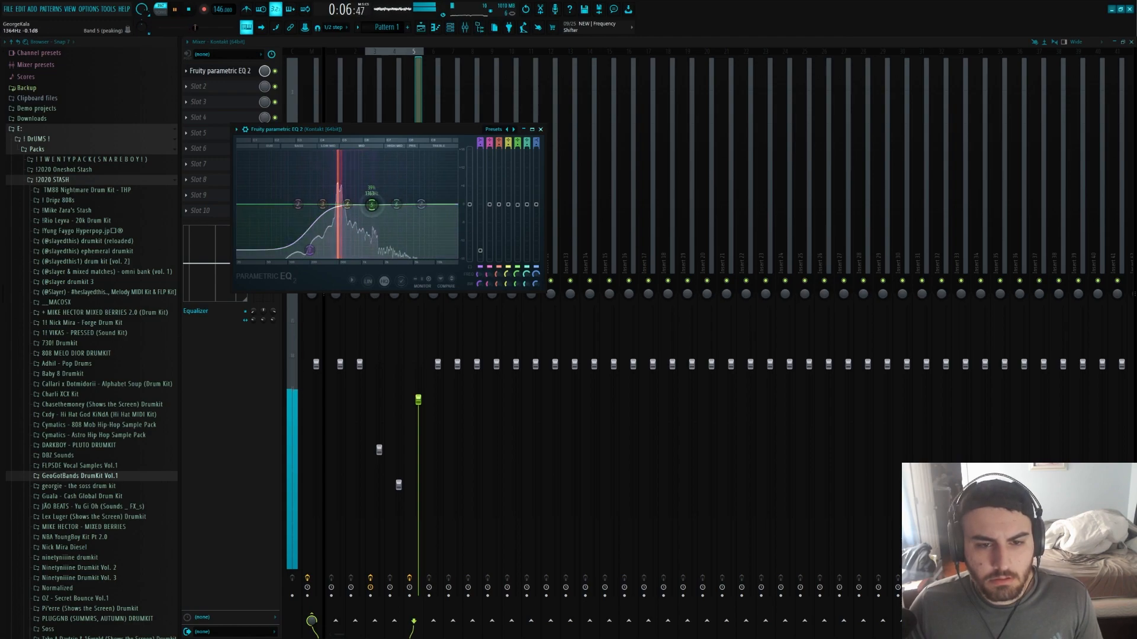
- Load Fruity Delay 2 ahead of the EQ with ping-pong feedback and a preset delay time, and raise the Kontakt fader to 93%
click(222, 71)
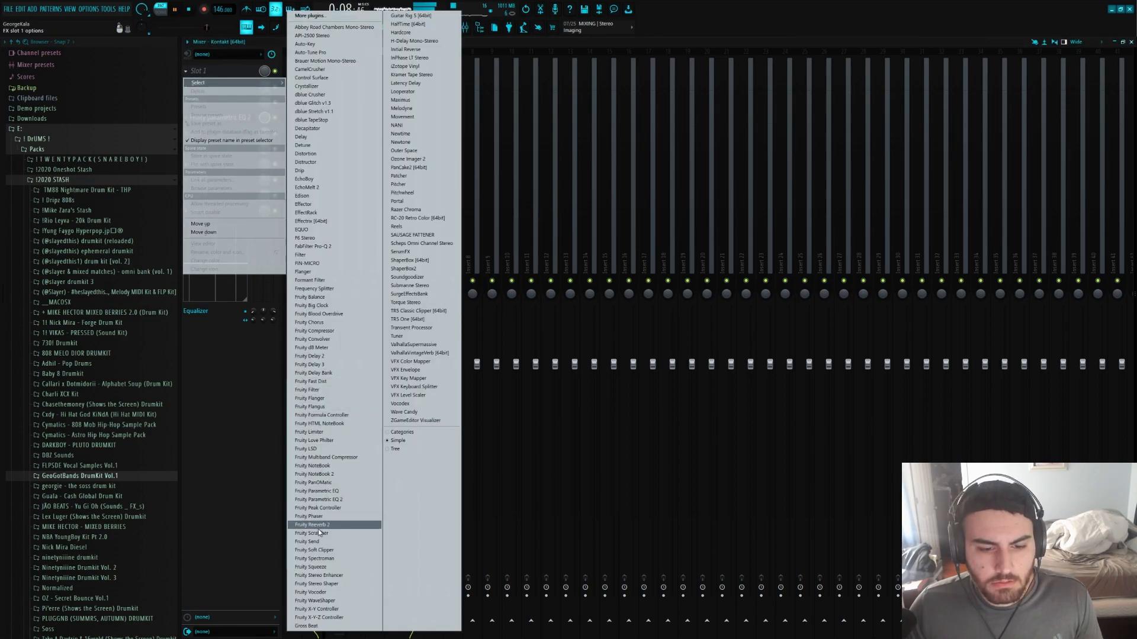
click(312, 357)
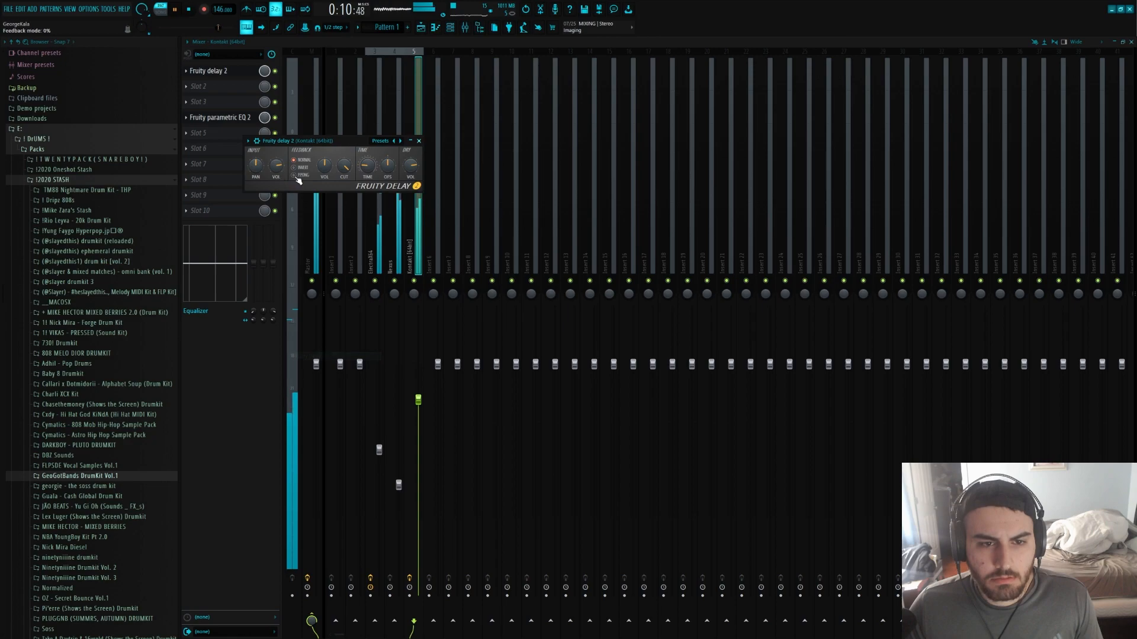
right_click(366, 166)
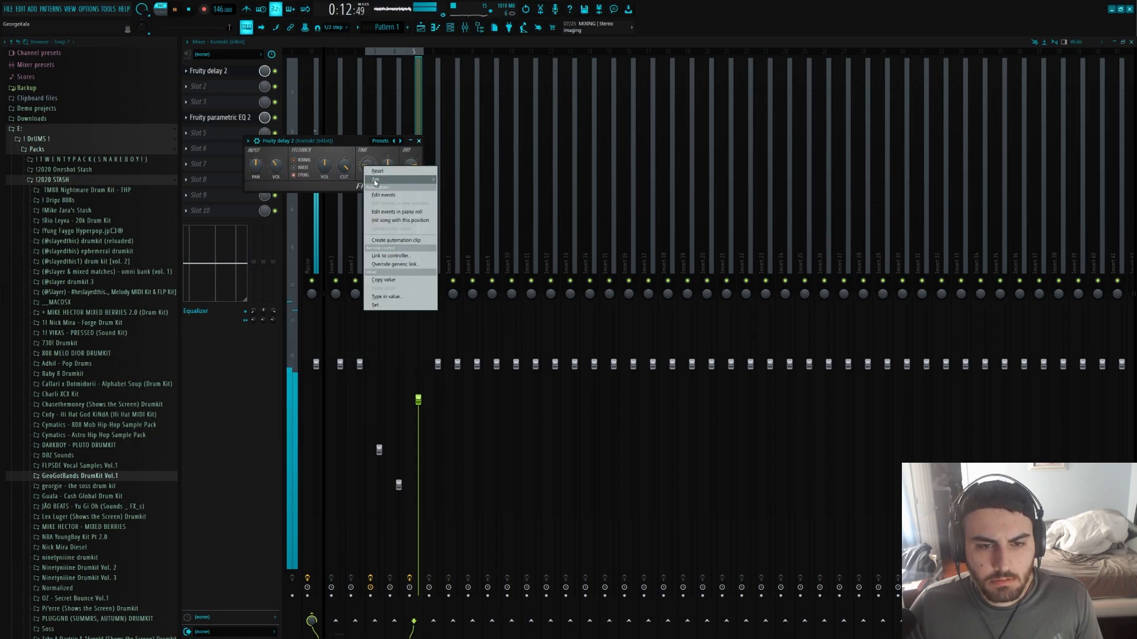
click(453, 205)
drag(418, 399, 418, 393)
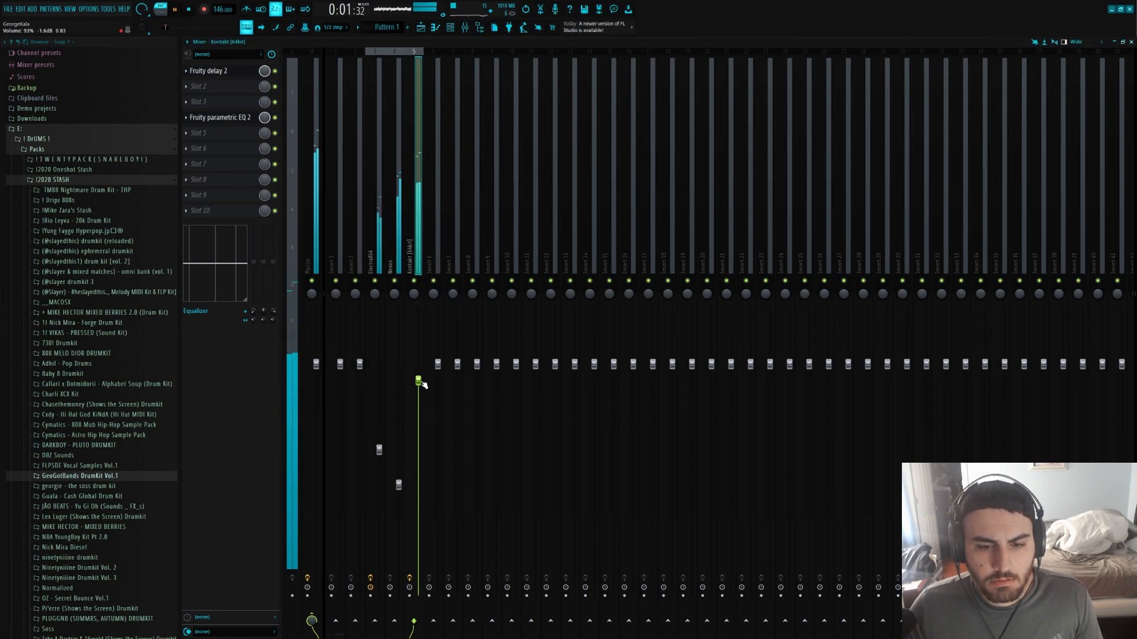
- Add an SRX PIANO 1 channel to the pattern and open its empty piano roll
click(450, 27)
right_click(280, 72)
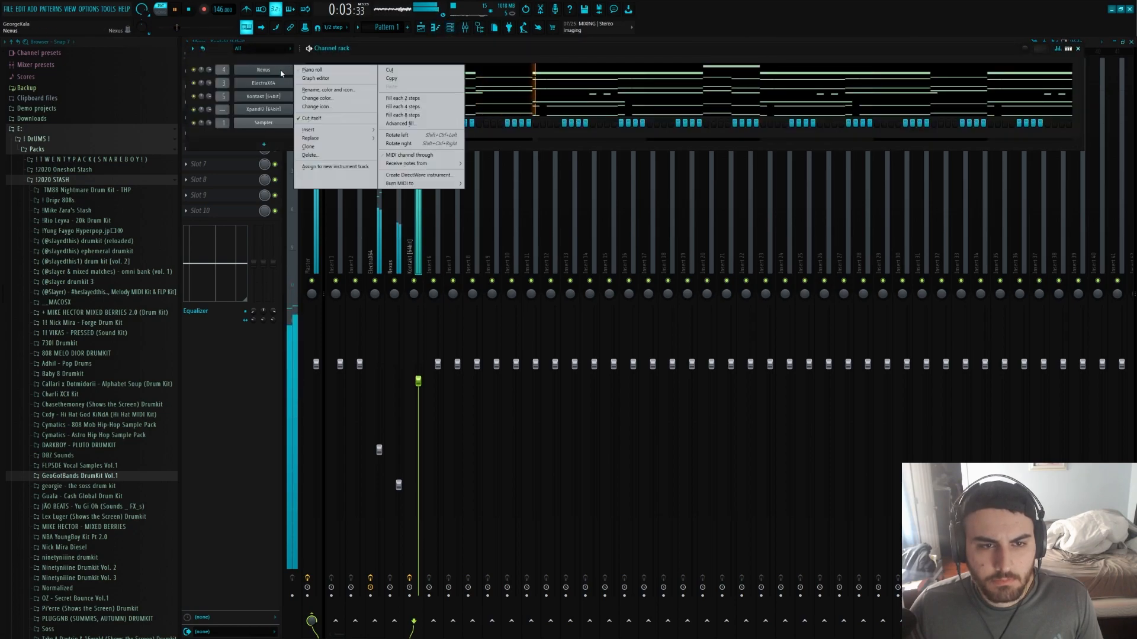
click(272, 74)
key(space)
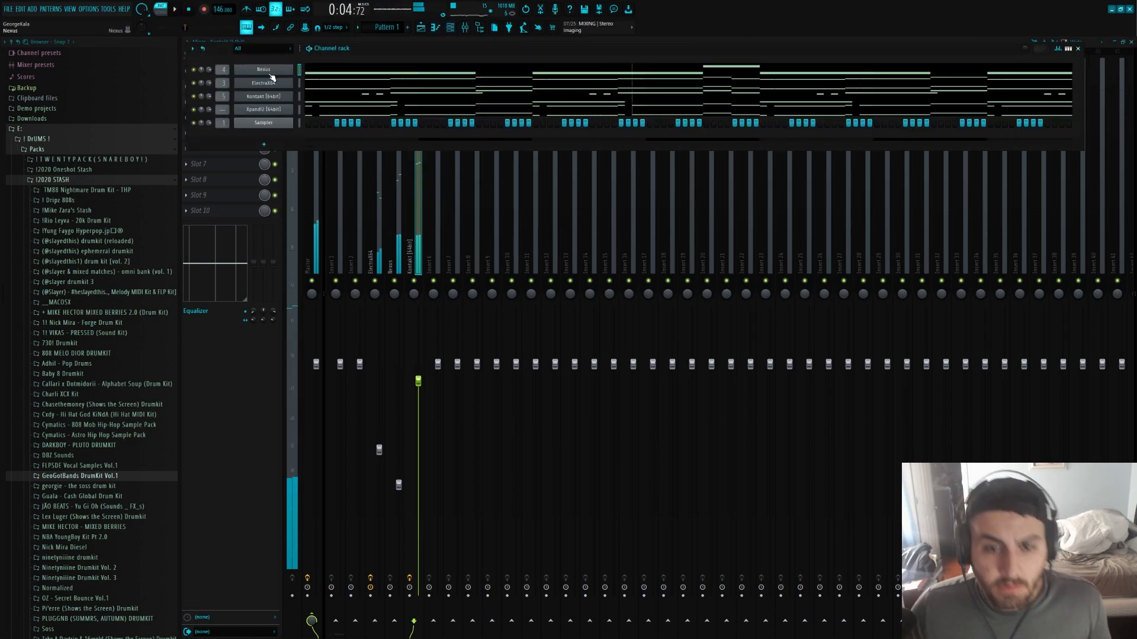
right_click(269, 74)
click(335, 129)
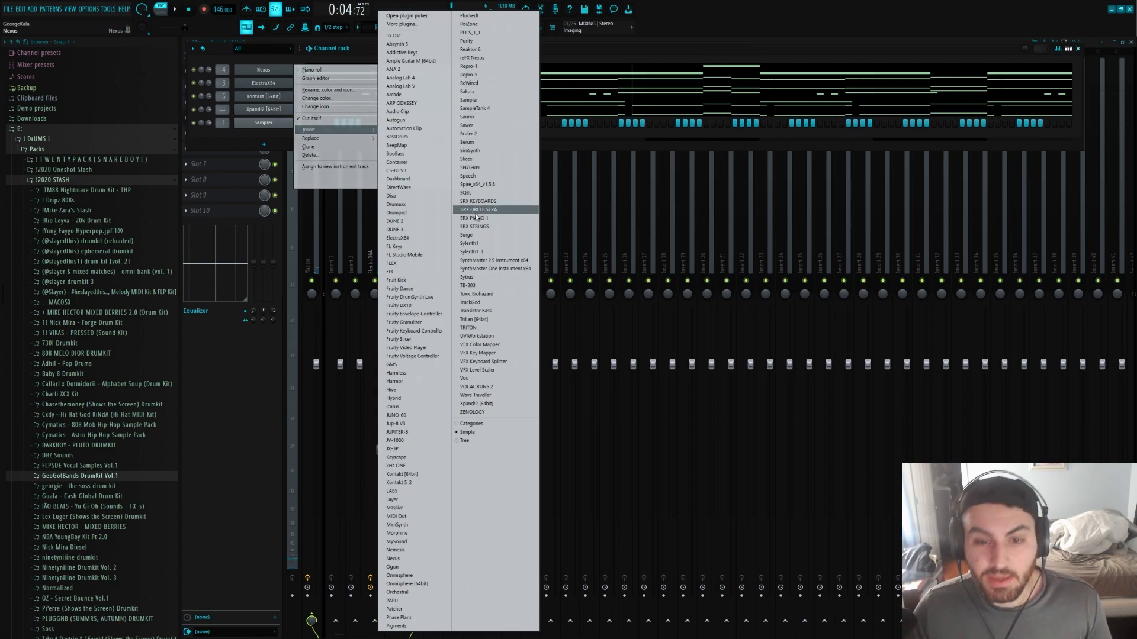
click(476, 217)
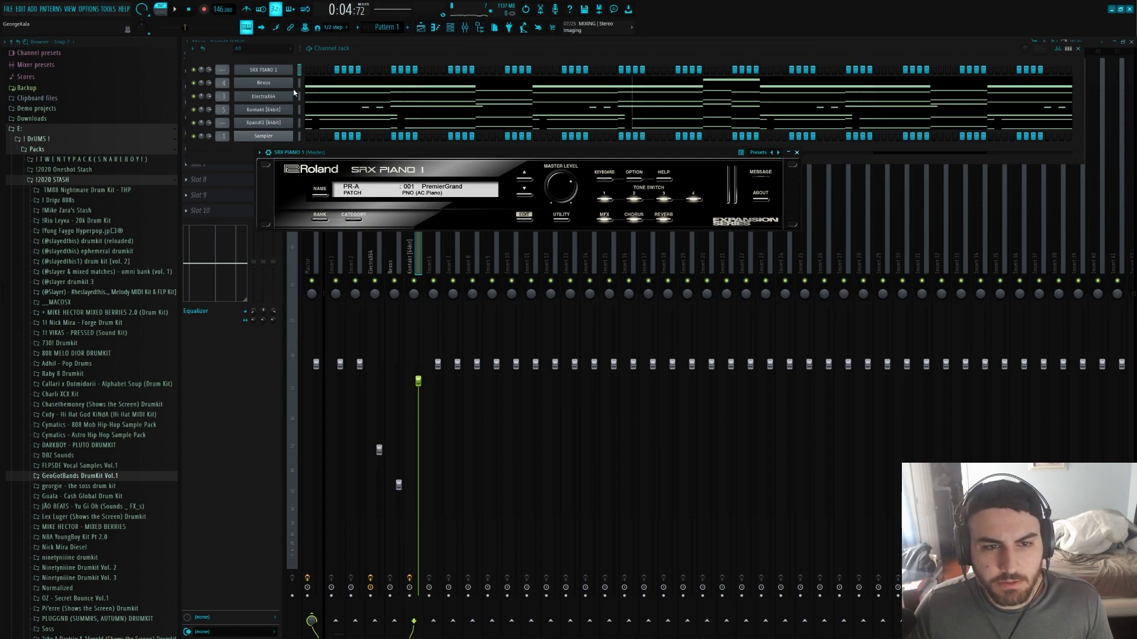
right_click(291, 69)
click(307, 73)
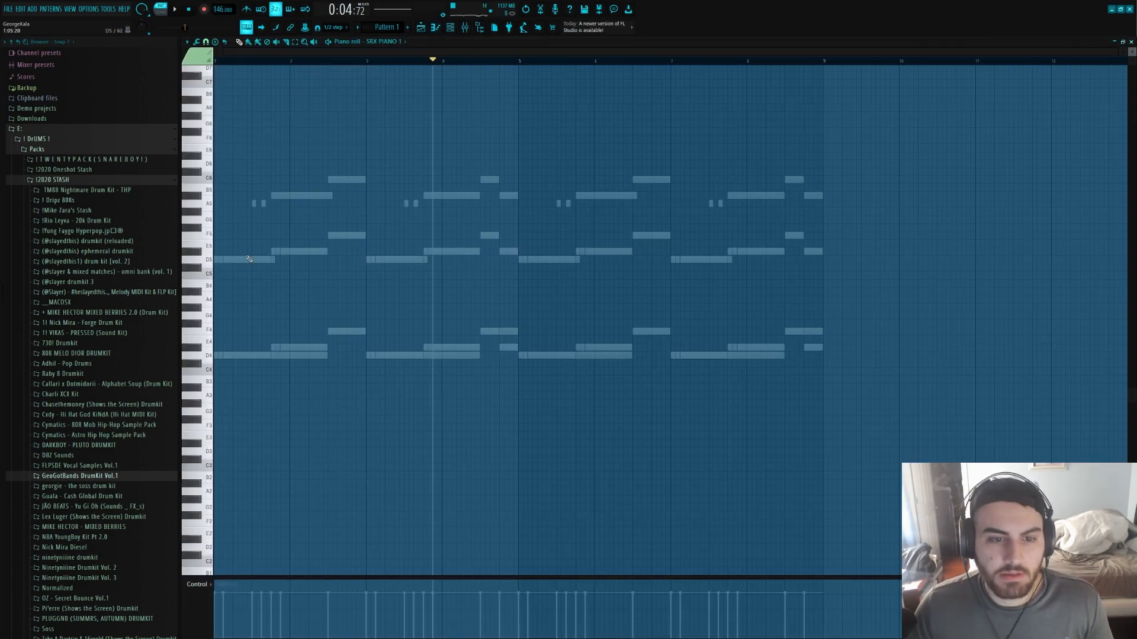
key(space)
scroll(168, 237, up, 10)
scroll(265, 264, up, 2)
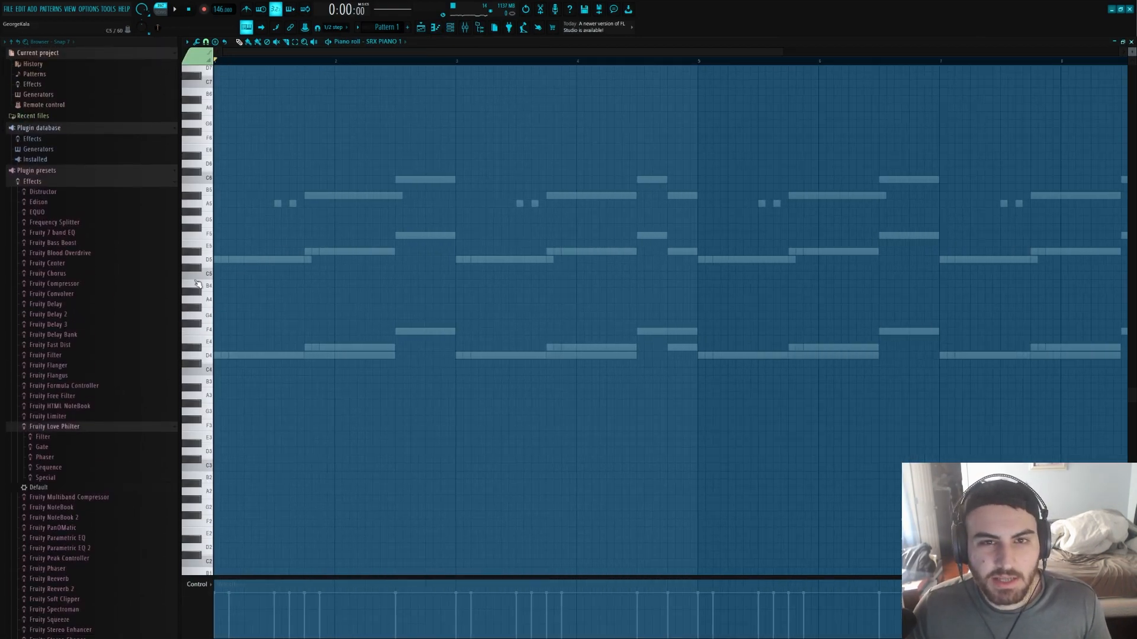
- Sketch a phrase of short D5, D#5, F5, D#5, D5 and D5 notes in bar 1 of the piano part
mouse_move(222, 258)
mouse_down()
mouse_move(240, 259)
mouse_move(228, 260)
mouse_up()
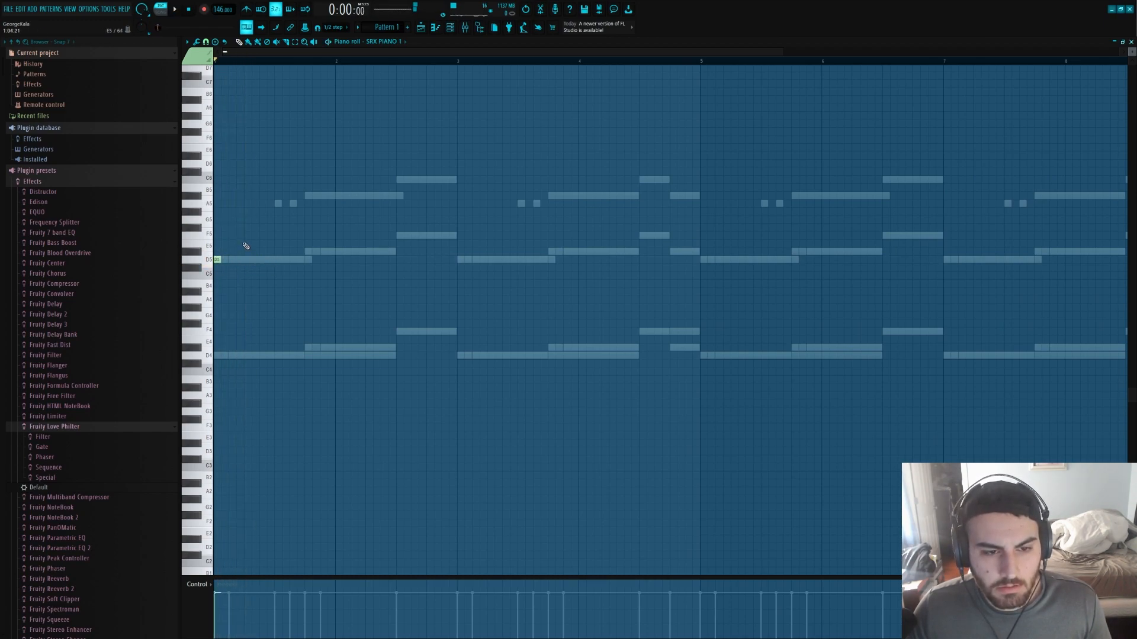
key(space)
click(263, 235)
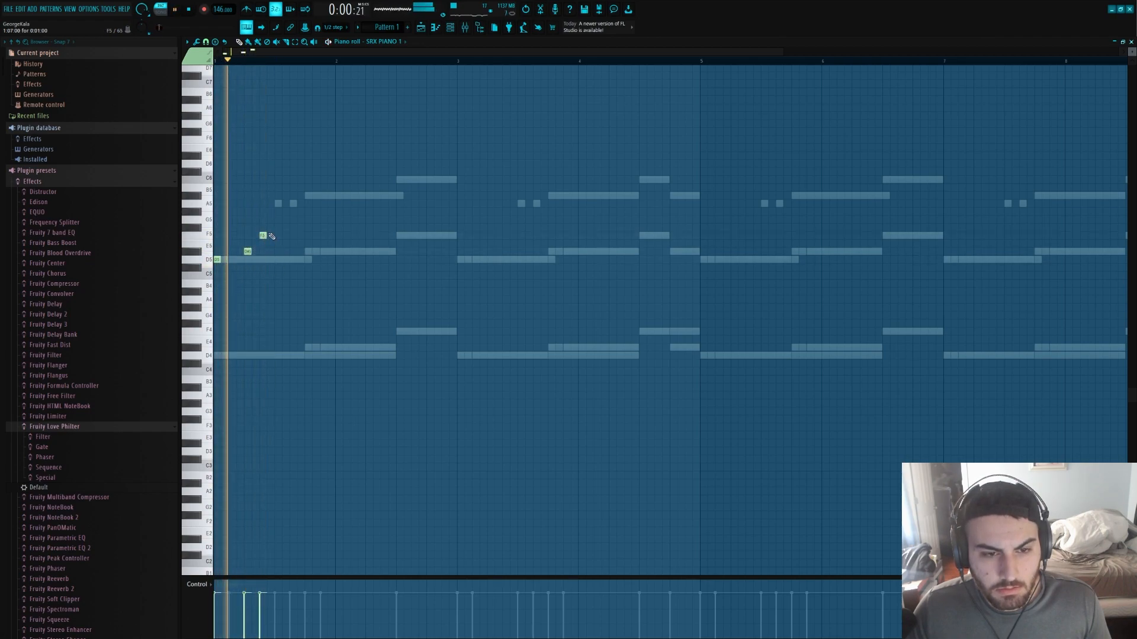
key(space)
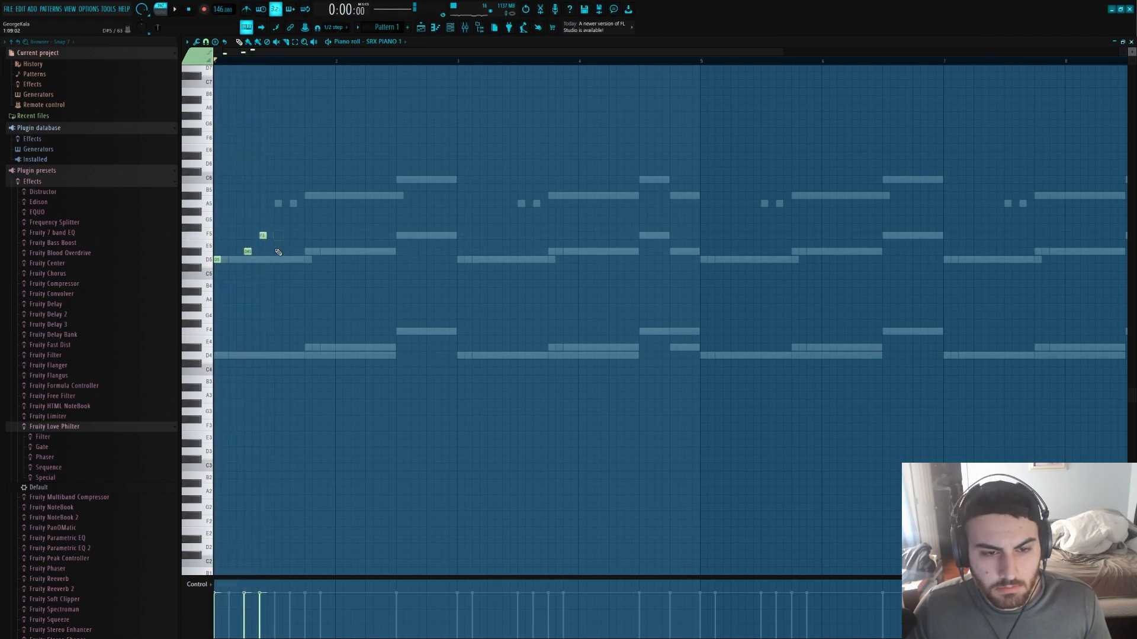
key(space)
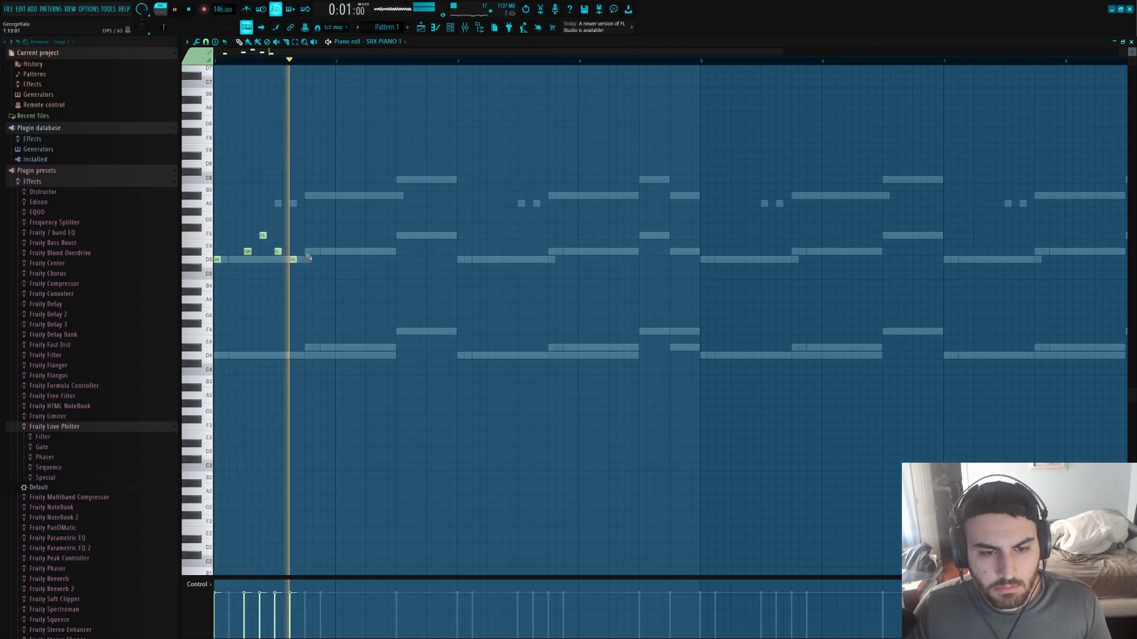
drag(306, 262, 306, 263)
key(space)
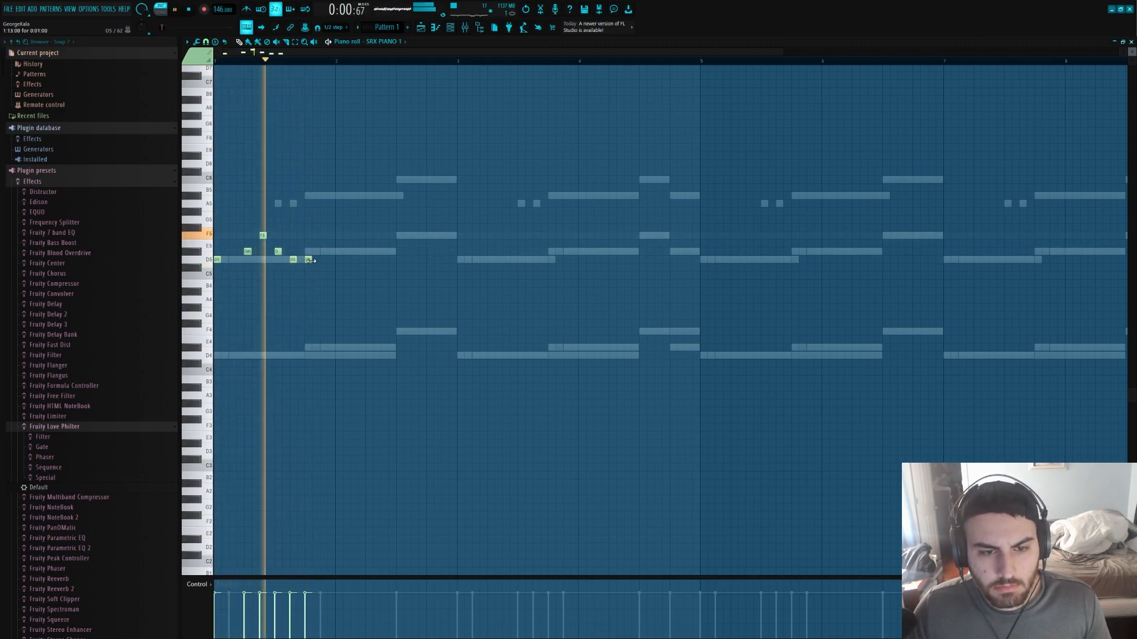
key(space)
- Delete the phrase's last D5 and transpose the remaining piano notes up one octave
right_click(308, 259)
key(ctrl+Up)
key(space)
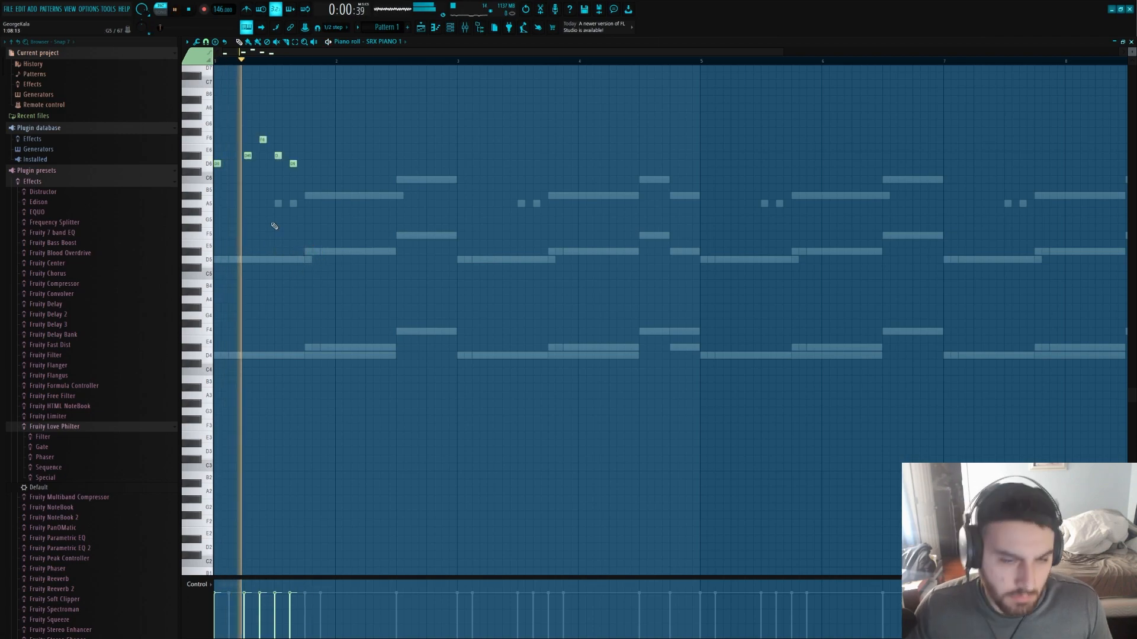
key(space)
- Extend the piano phrase through bar 2 with longer D6 notes, an F6 and short D#6 notes
click(307, 164)
key(space)
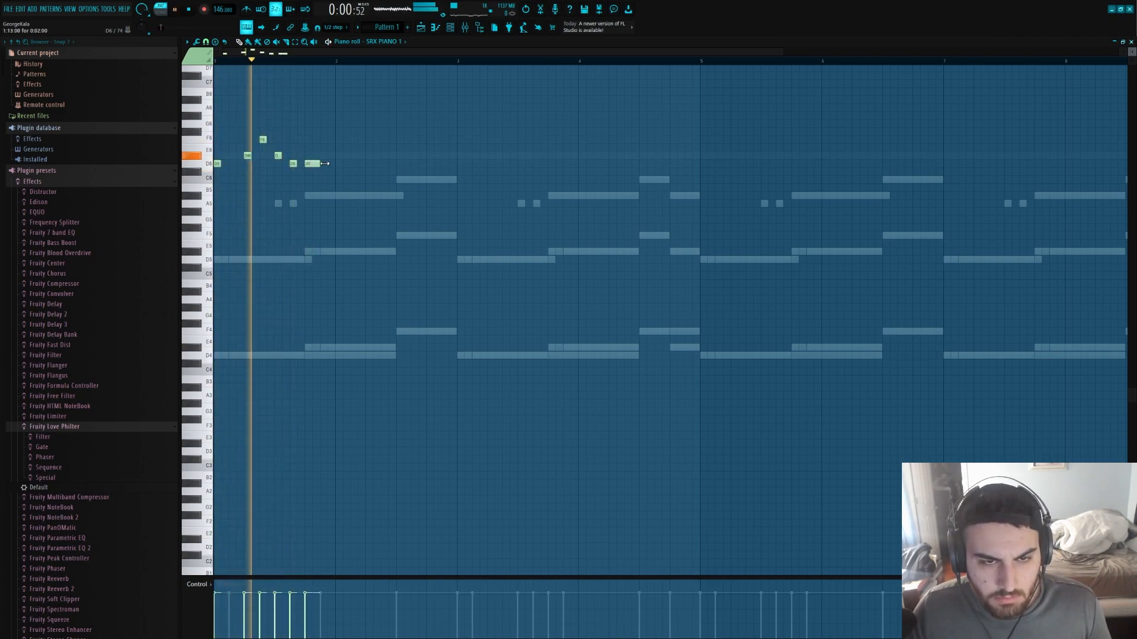
key(space)
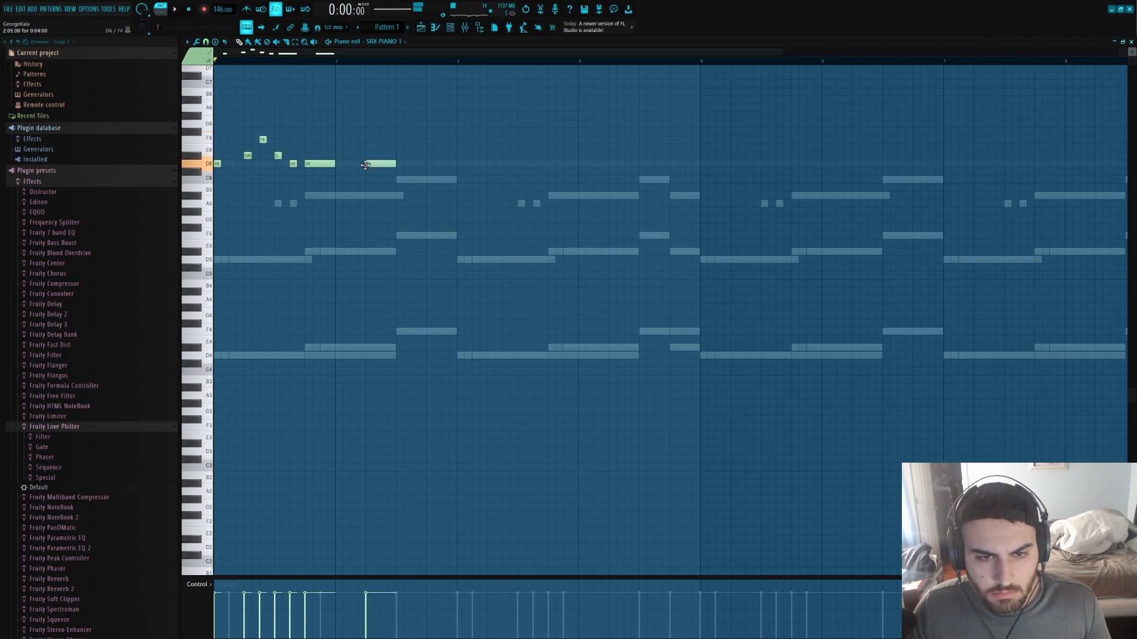
click(429, 164)
key(space)
- Duplicate the two-bar piano phrase until it fills all eight bars
key(ctrl+b)
key(ctrl+a)
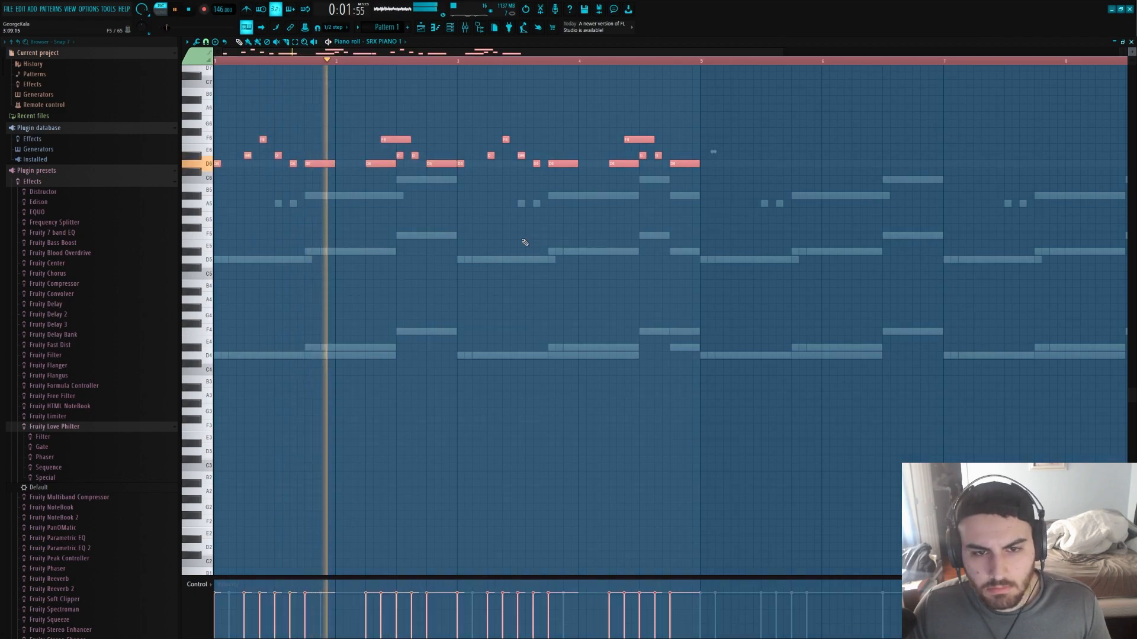
ctrl+click(503, 241)
scroll(563, 223, down, 1)
ctrl+click(552, 137)
ctrl+click(611, 71)
key(ctrl+b)
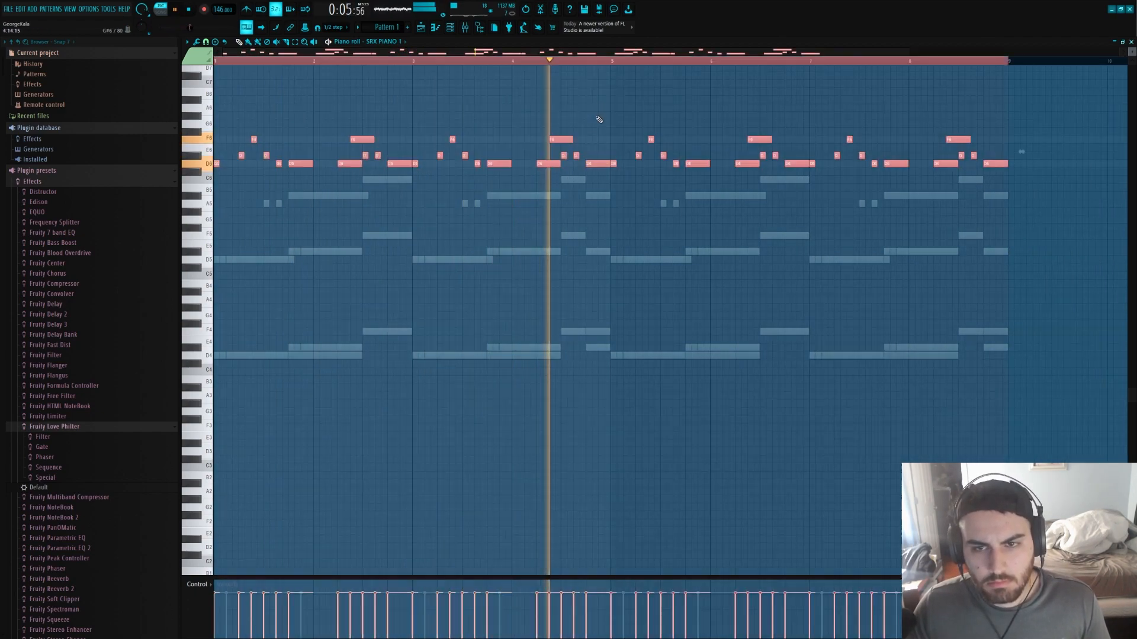
- Route the SRX PIANO 1 channel to mixer insert 6 and lower that track's fader slightly
key(F6)
key(F9)
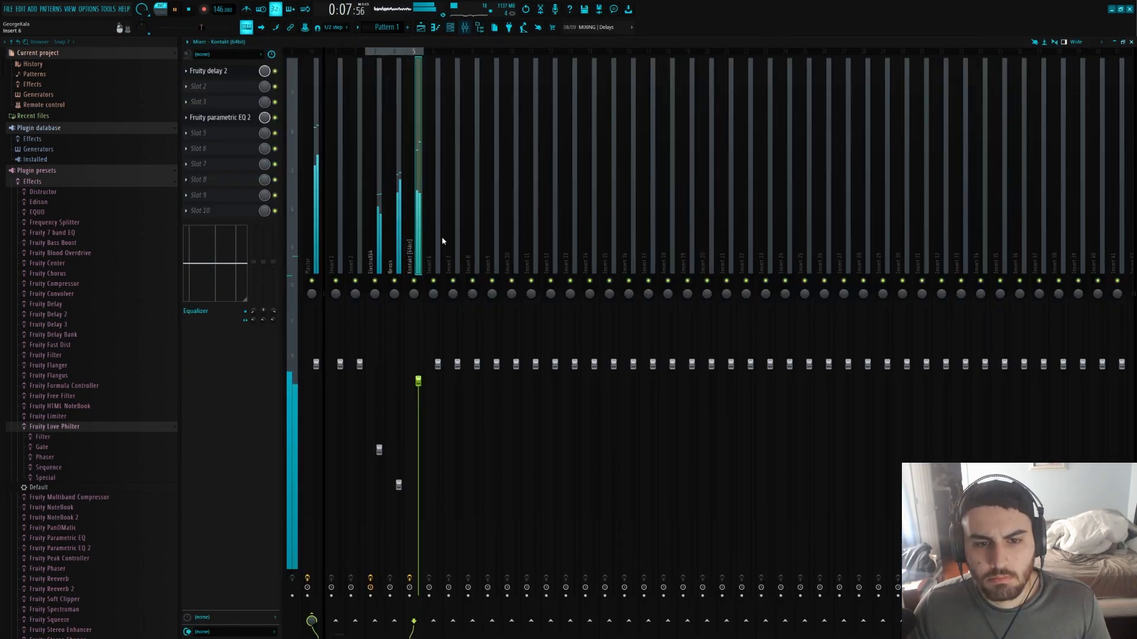
right_click(438, 222)
mouse_move(472, 145)
click(586, 140)
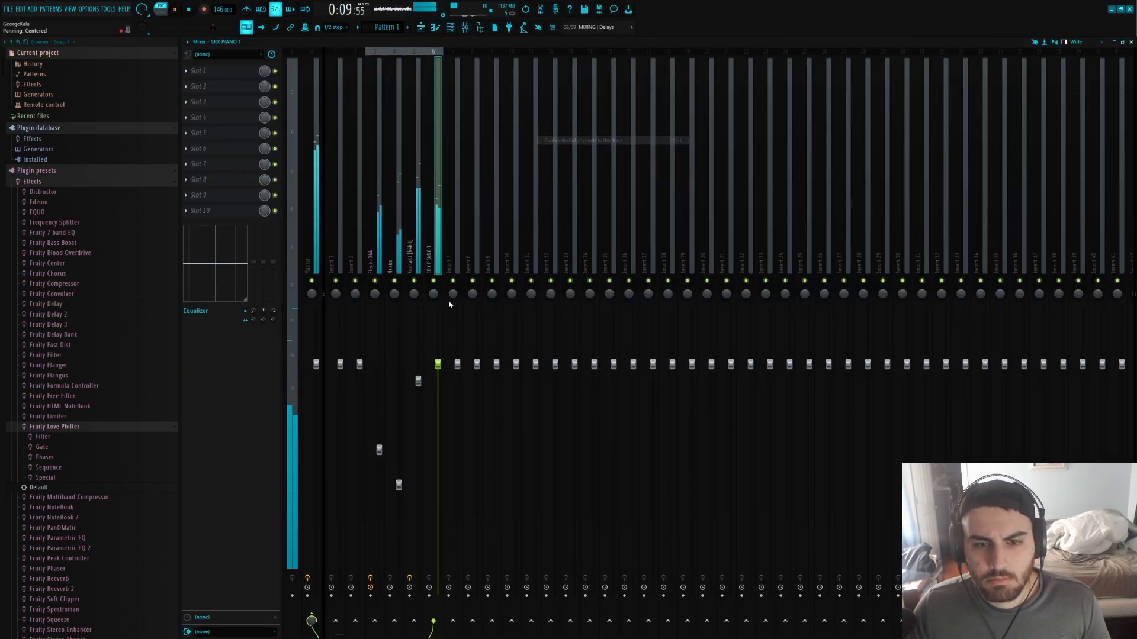
click(450, 30)
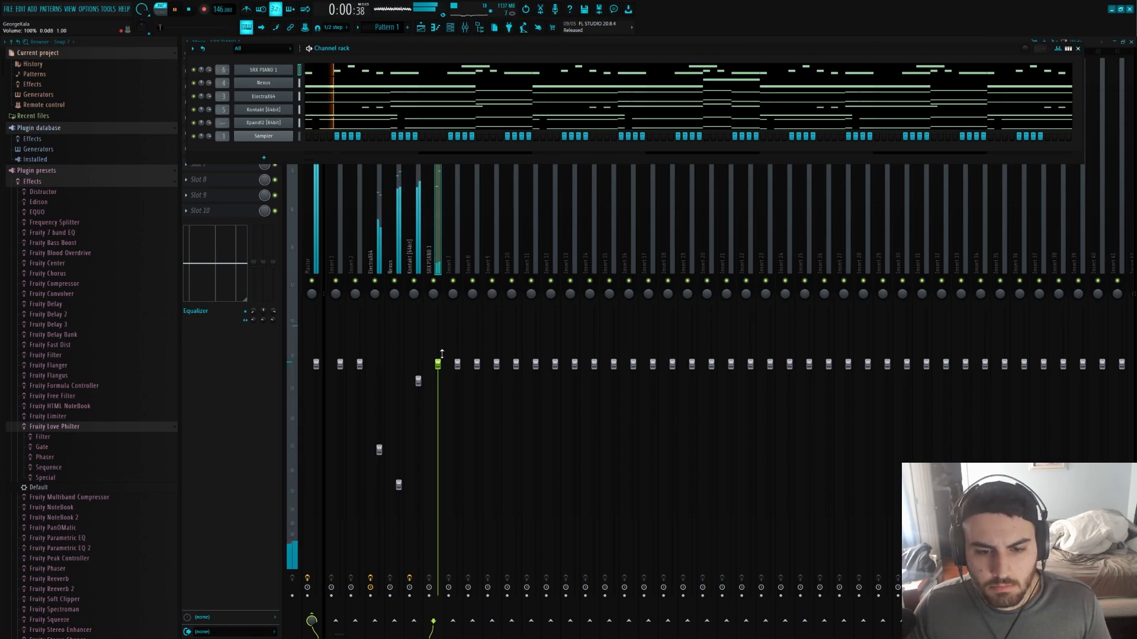
drag(437, 363, 437, 365)
- Add a second Xpand!2 channel and load the +02 Big Soft preset from its Strings category
click(450, 29)
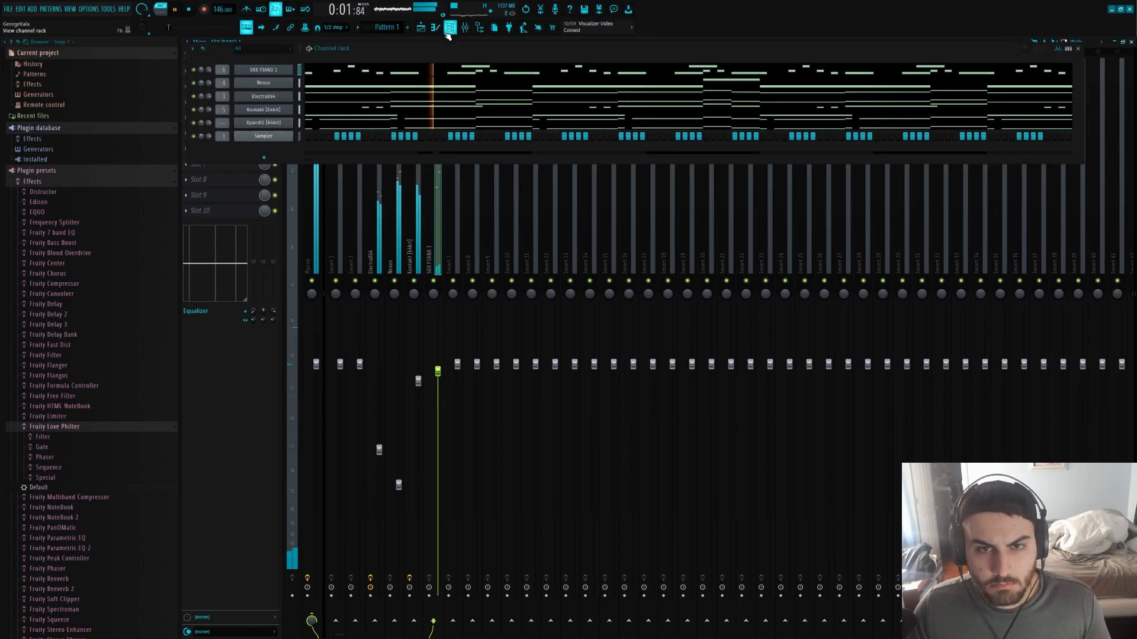
key(space)
right_click(283, 79)
mouse_move(308, 129)
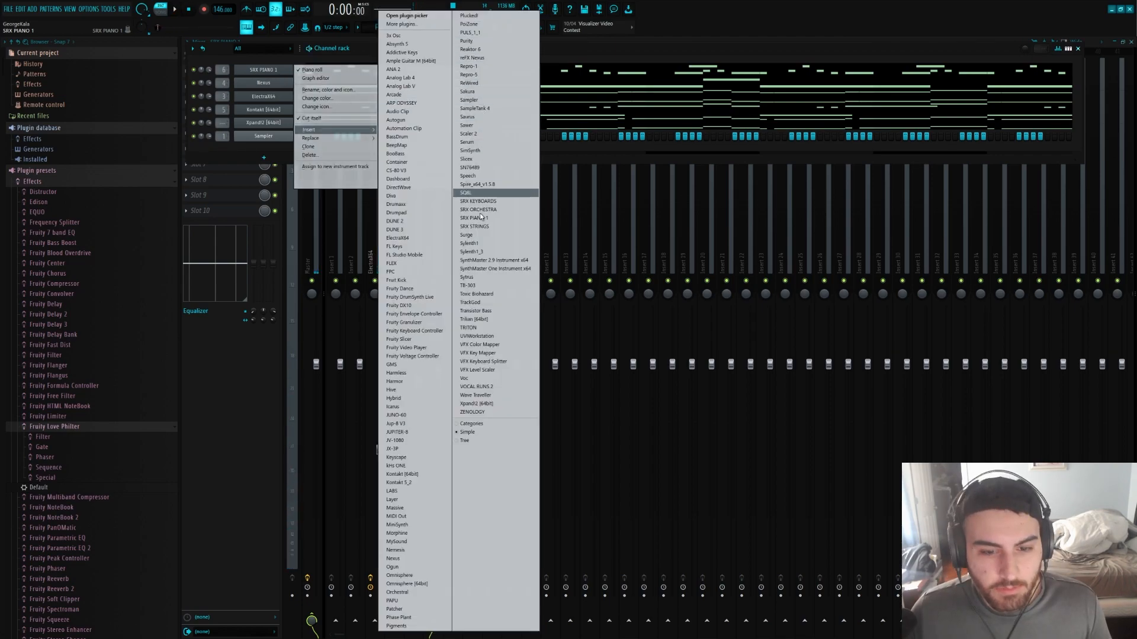
click(485, 403)
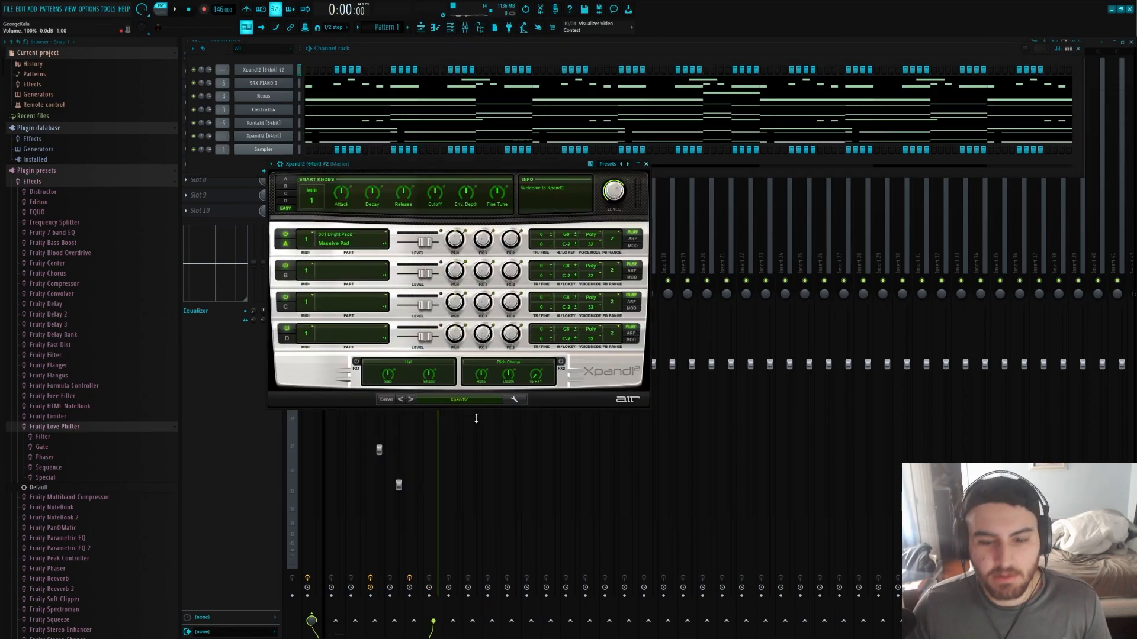
click(455, 397)
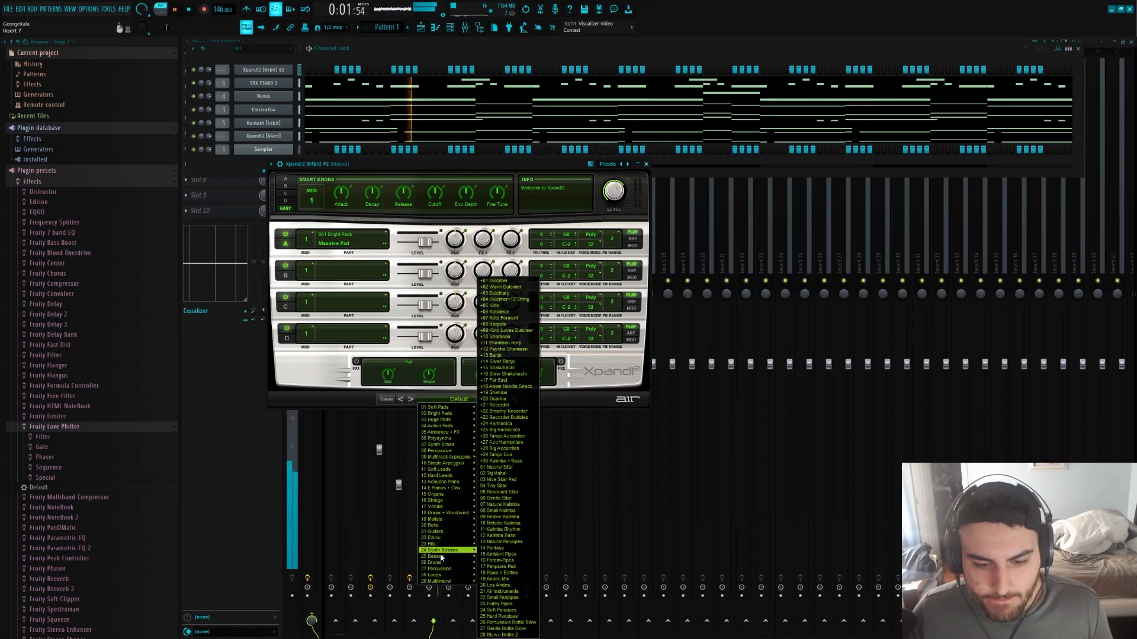
mouse_move(454, 439)
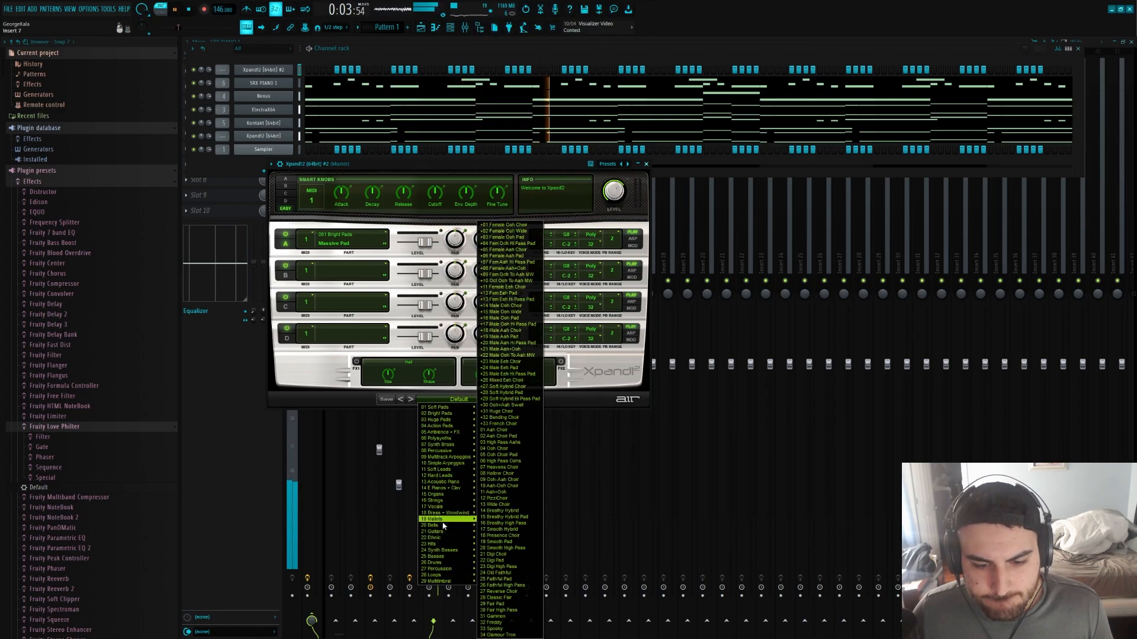
mouse_move(435, 504)
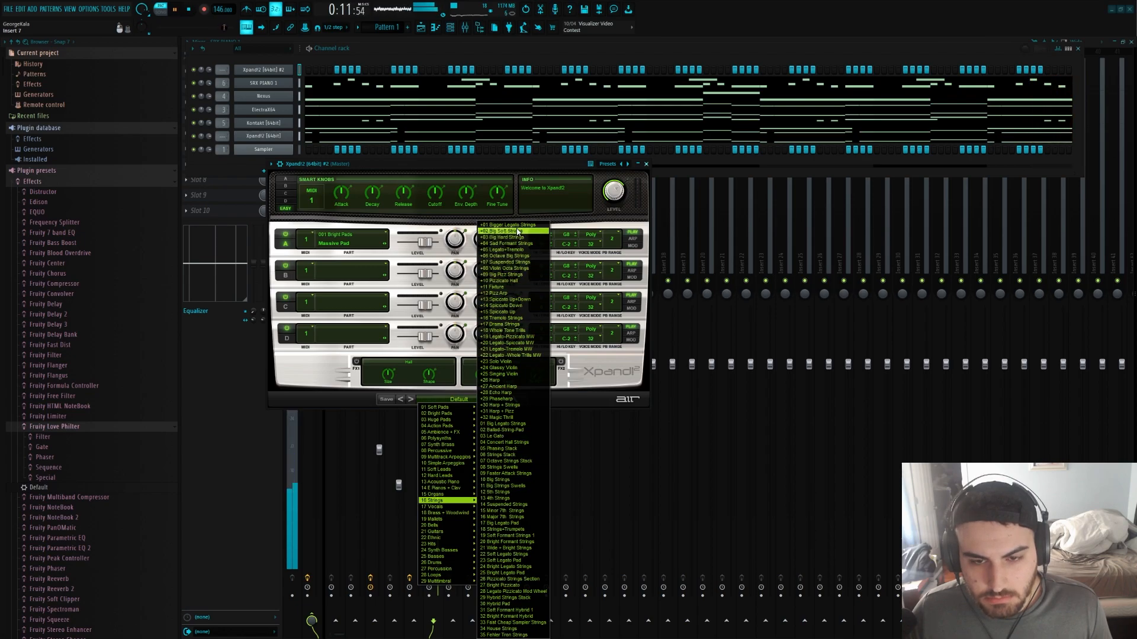
click(517, 231)
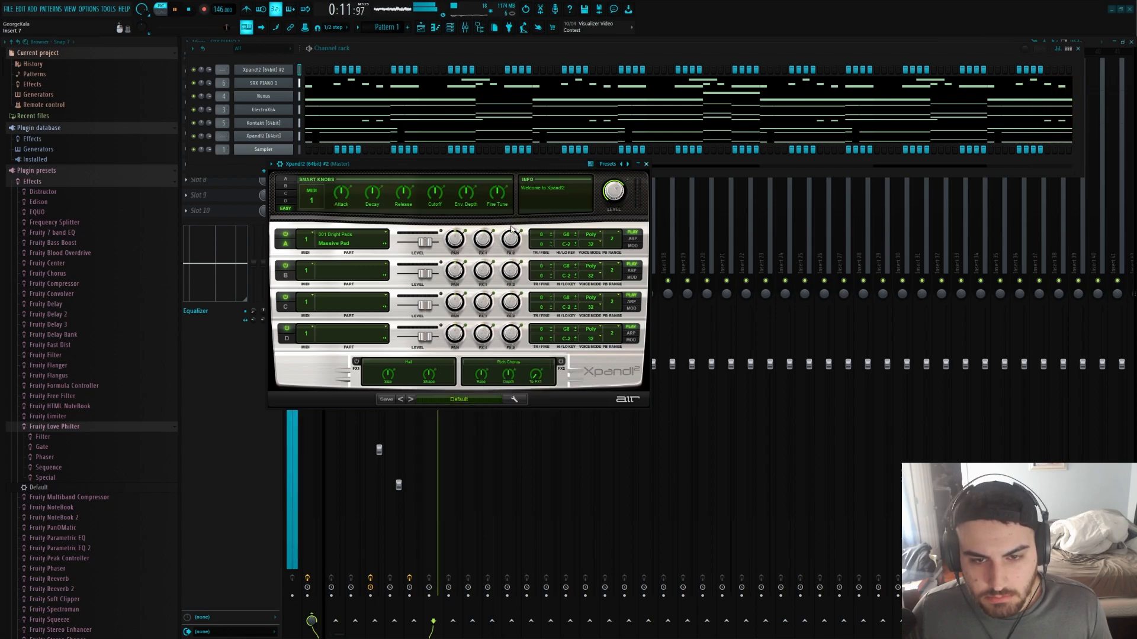
- Try the copied D, D# and F octave melody on the second Xpand!2 channel and clear its notes
click(300, 71)
key(ctrl+v)
click(345, 72)
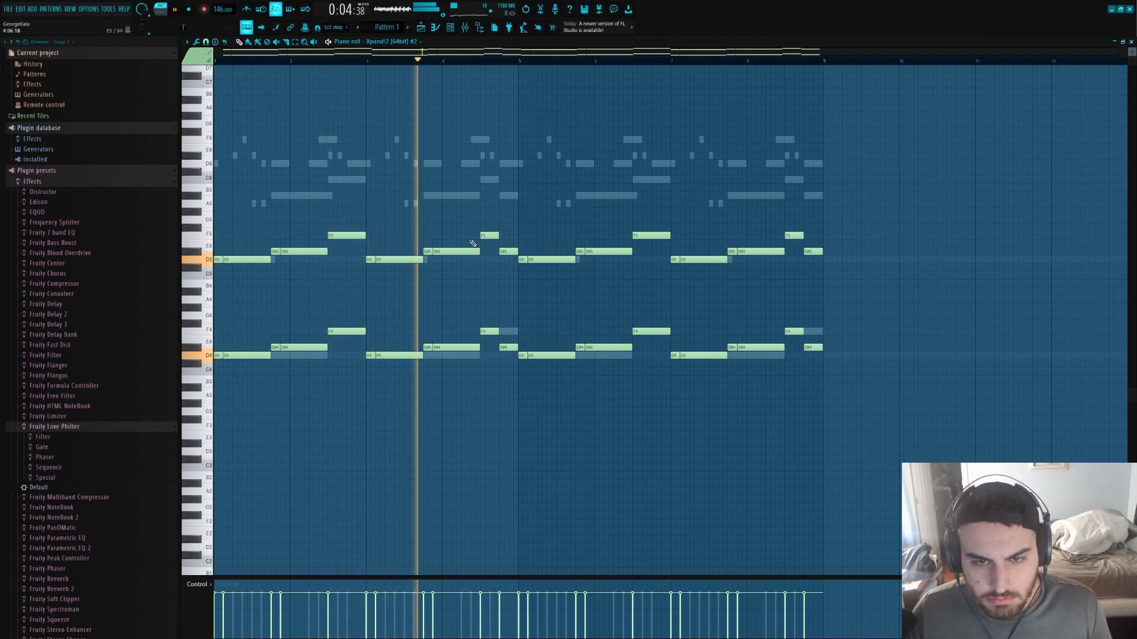
click(451, 28)
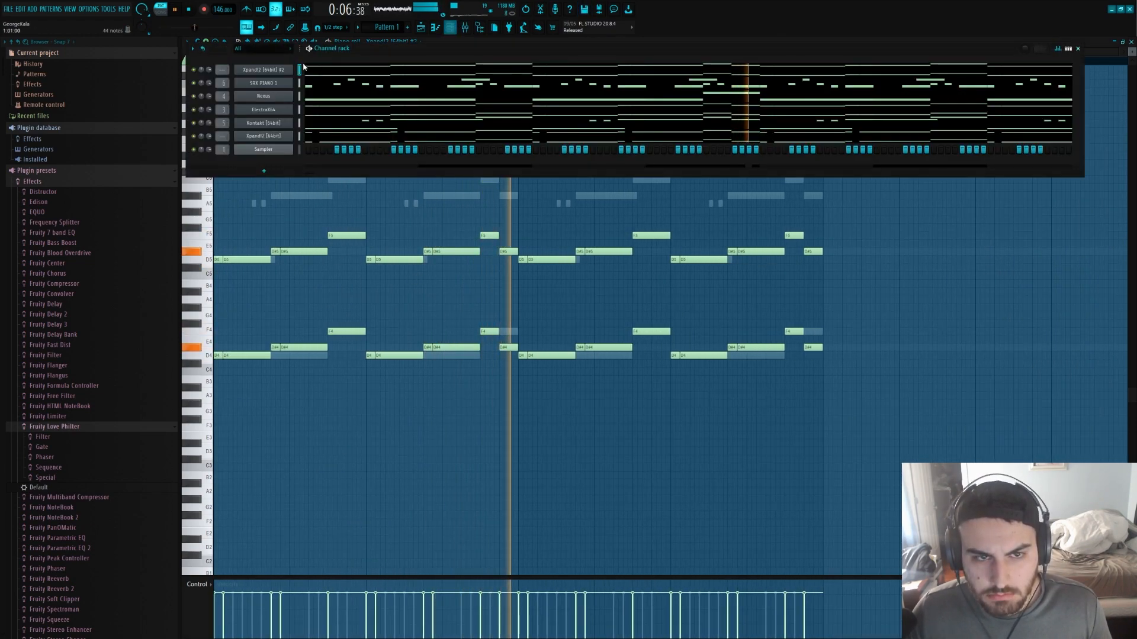
click(281, 70)
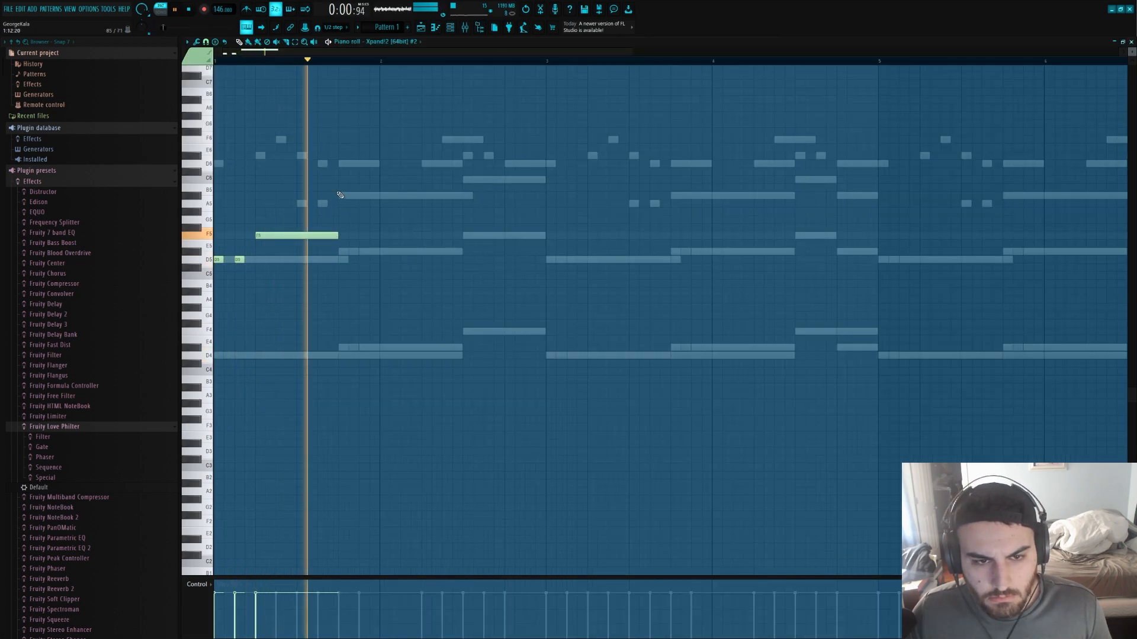
- Try a strings line of short D5 notes, a longer F5, an A5 and a D#5 held into bar 2
click(341, 195)
key(space)
right_click(400, 199)
key(space)
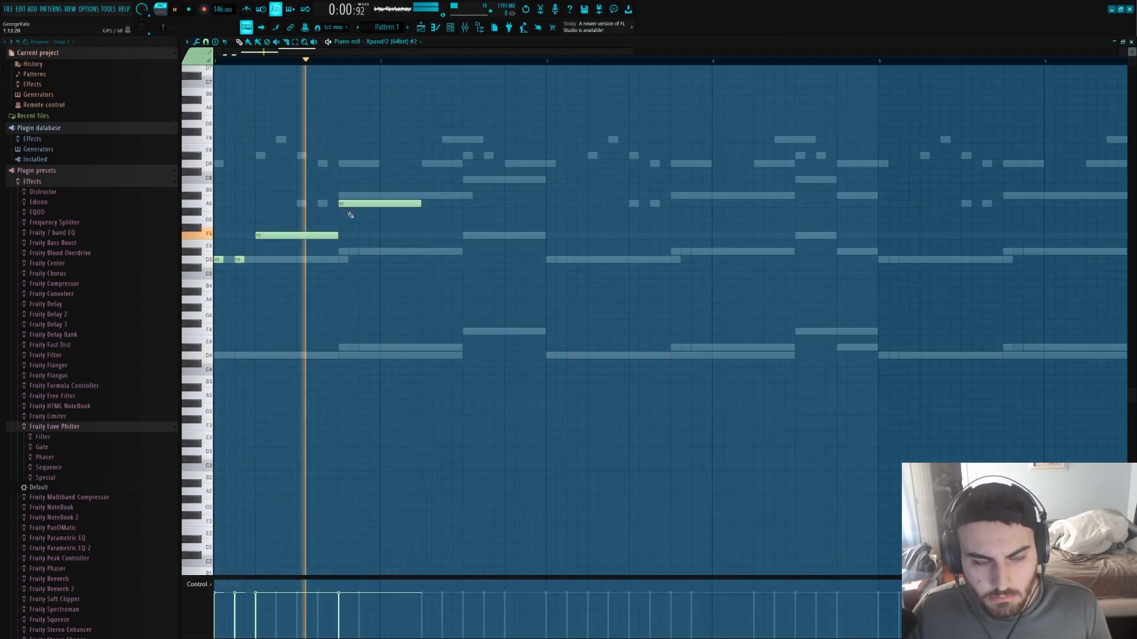
key(space)
key(space)
click(349, 251)
drag(420, 251, 463, 251)
click(465, 236)
key(space)
right_click(467, 236)
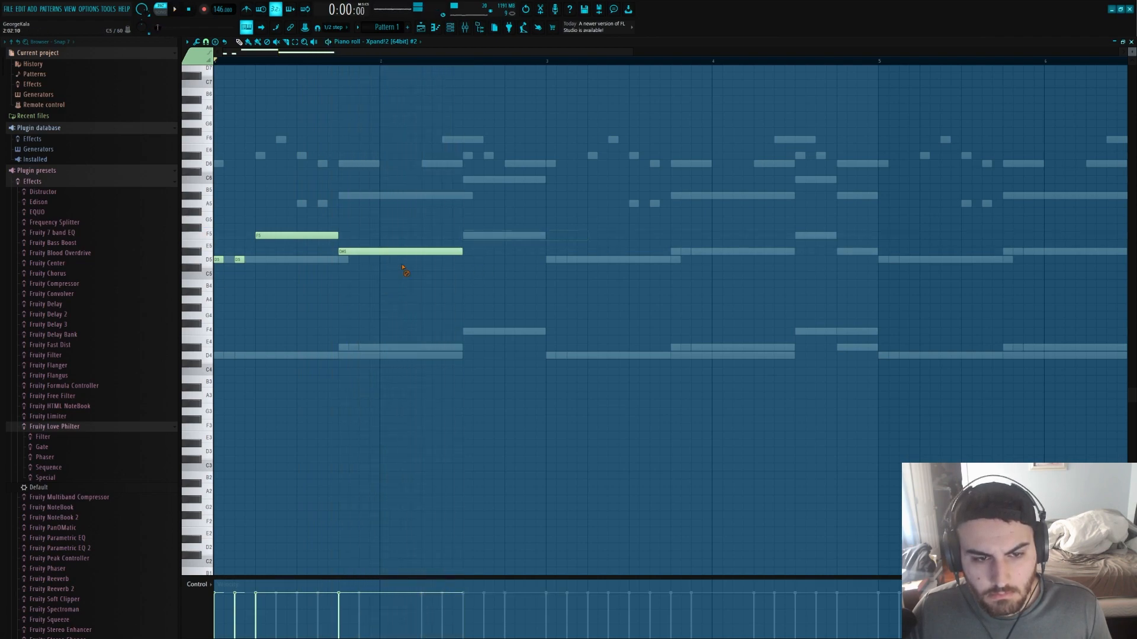
- Draw a one-bar A5 followed by a one-bar A#5 for the strings and repeat the pair in bars 3 and 4
key(space)
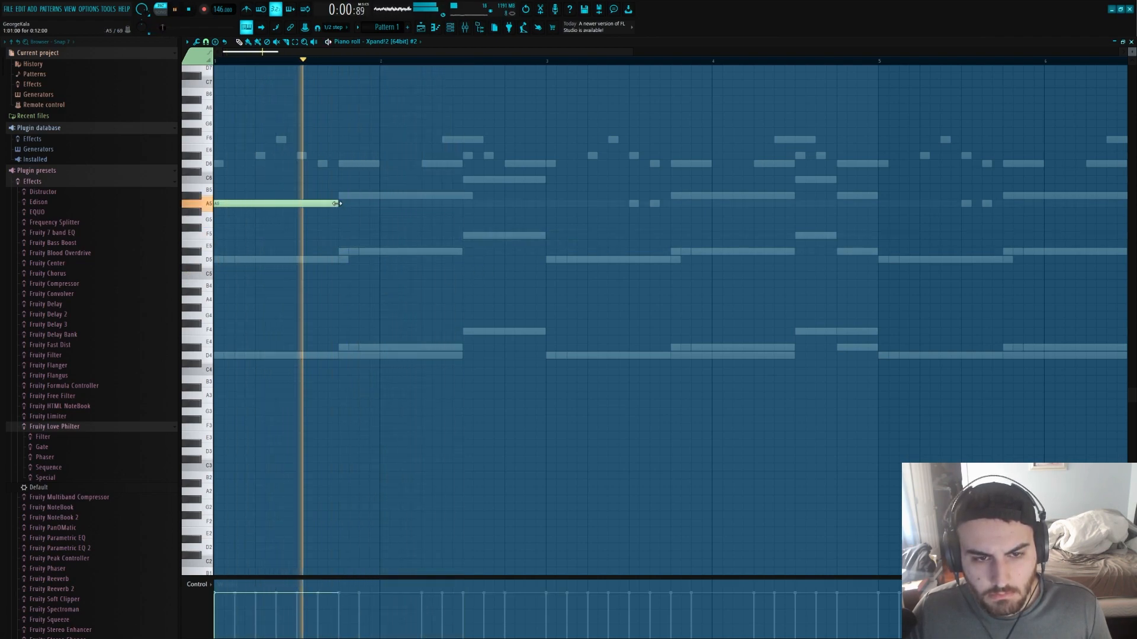
drag(337, 205, 378, 205)
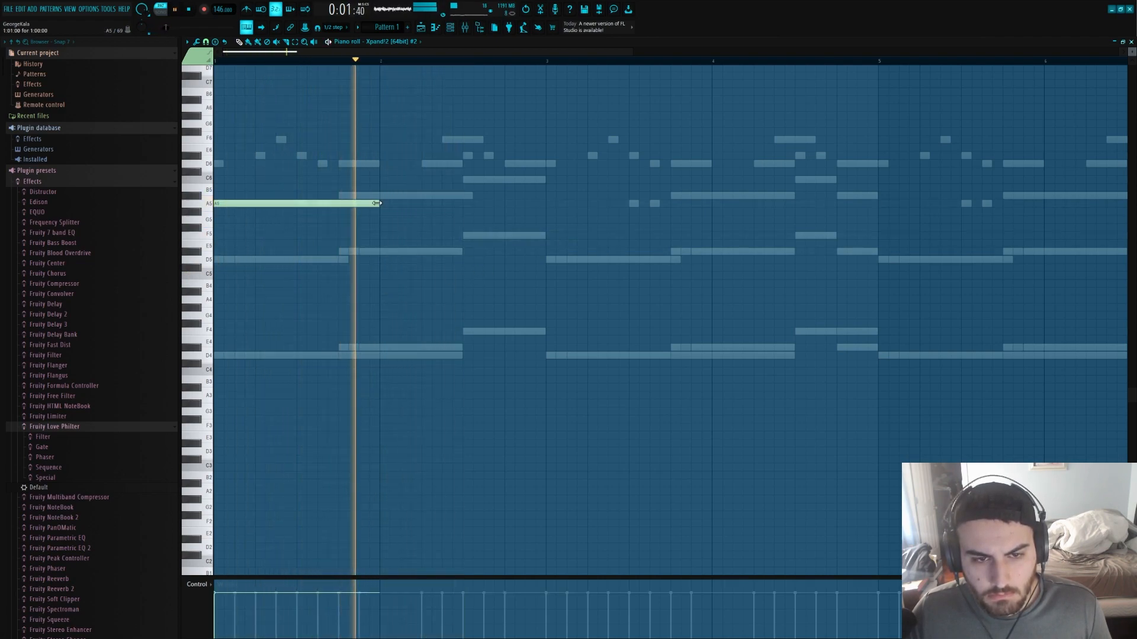
click(381, 196)
key(ctrl+b)
scroll(525, 219, down, 2)
key(ctrl+a)
key(ctrl+d)
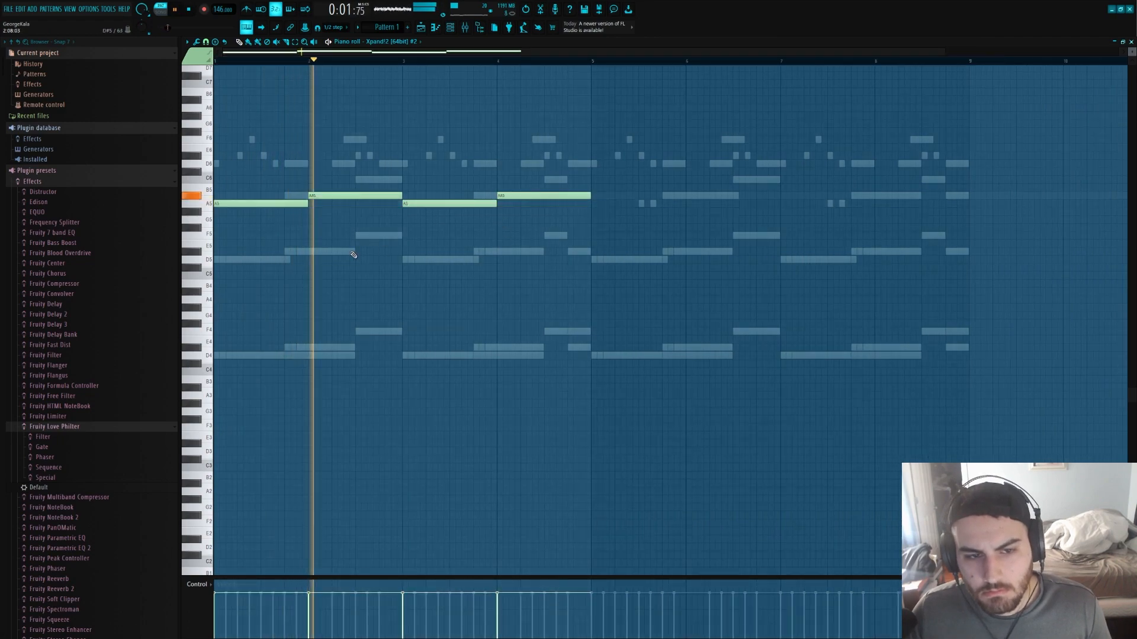
- Raise the strings note in bar 4 to C6 and repeat the four-bar line over bars 5 to 8
ctrl+click(427, 203)
ctrl+click(512, 196)
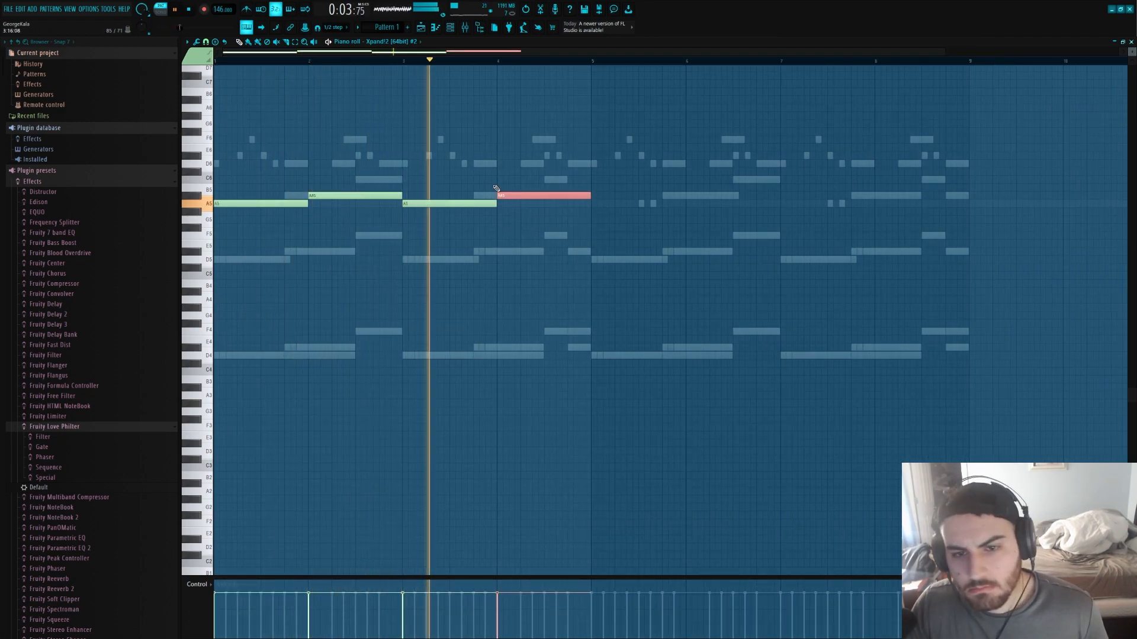
key(shift+Up)
key(shift+Up)
key(ctrl+d)
scroll(538, 213, down, 1)
key(ctrl+b)
key(ctrl+d)
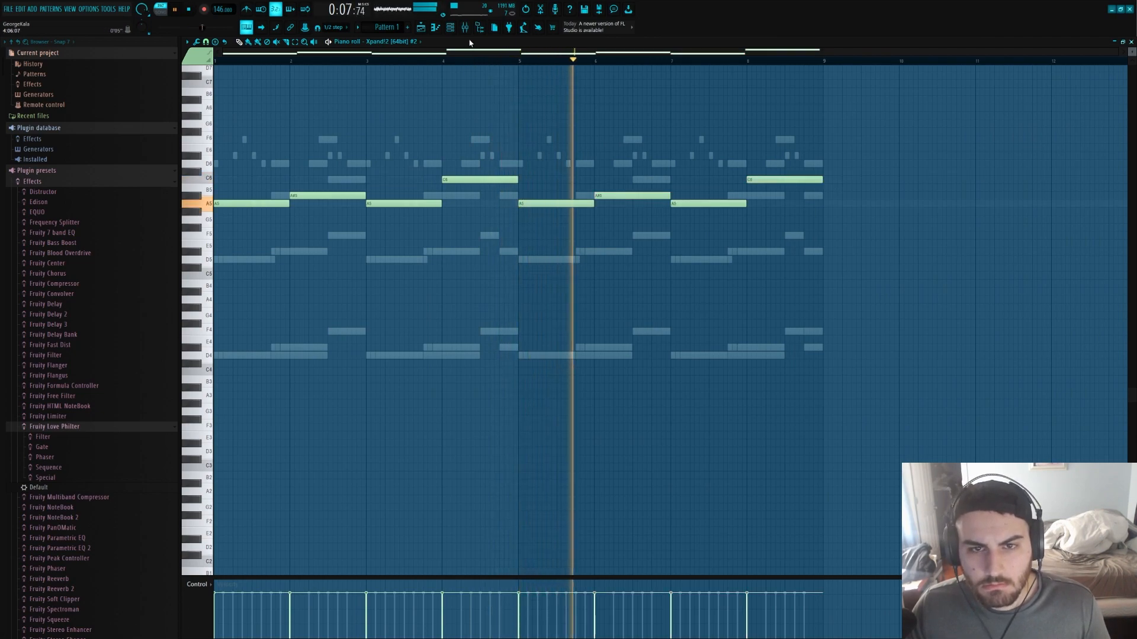
- Switch the second Xpand!2 channel to the +01 Female Ooh Choir preset, route it to mixer insert 7 and lower its fader
click(449, 27)
click(273, 69)
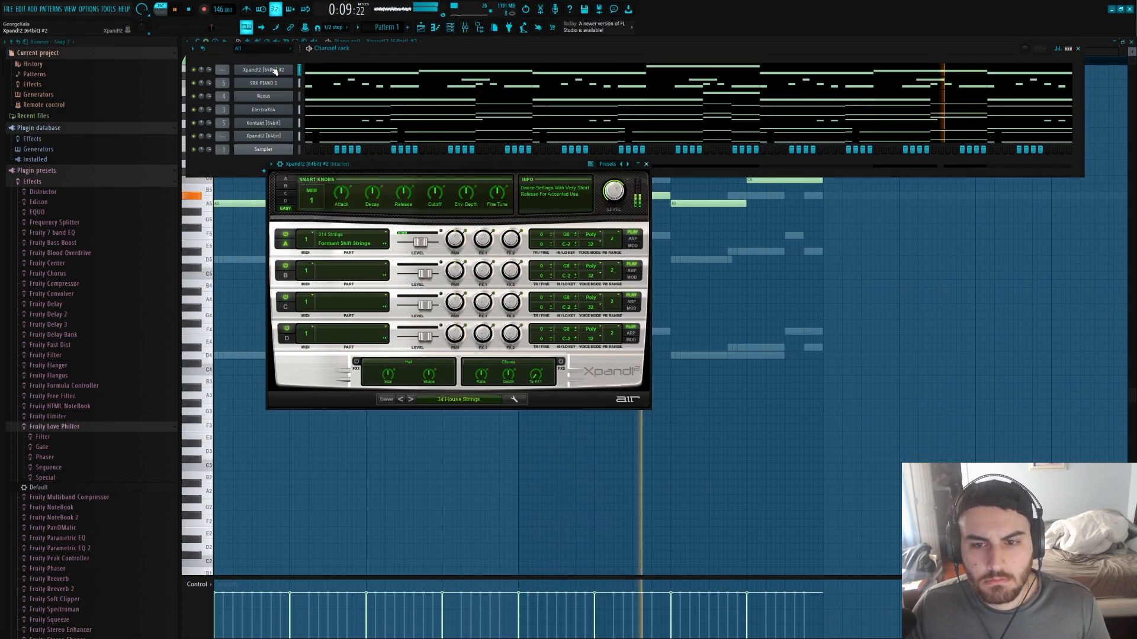
click(410, 399)
key(space)
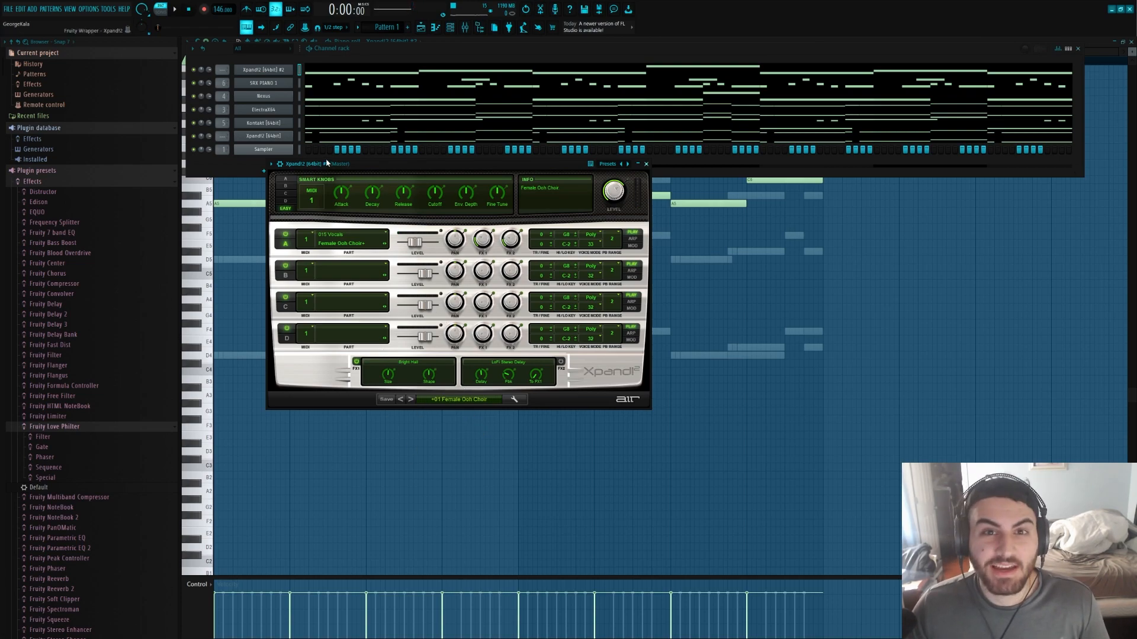
click(728, 341)
key(space)
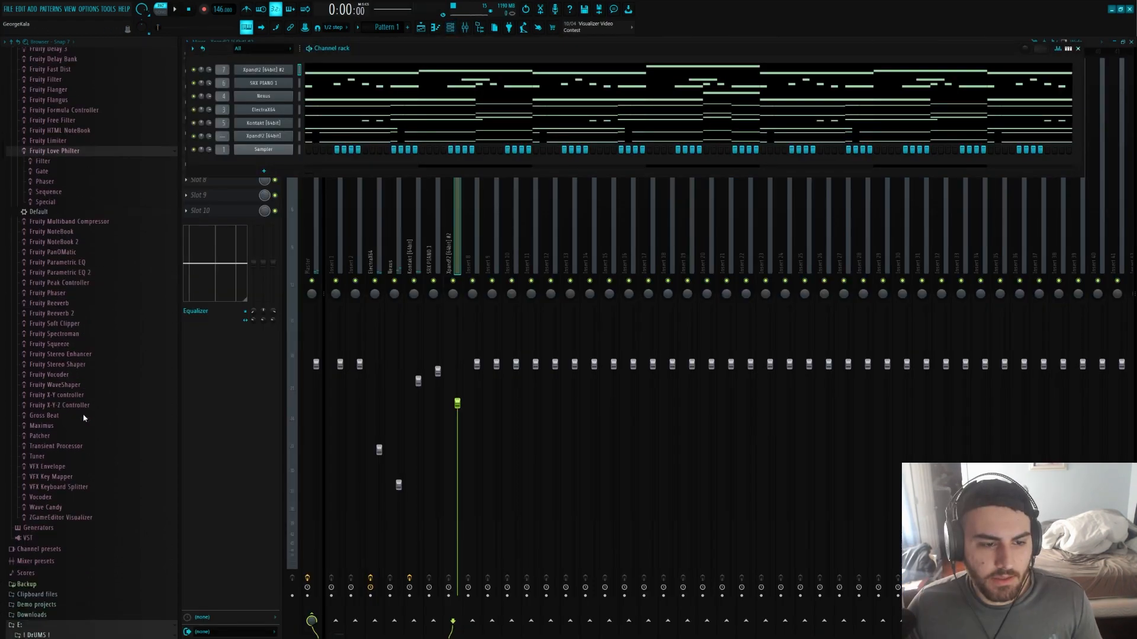
- Load the MB Tubular Bell sample from The Lunch77 Metro Boomin Drumkit in !2021 stash as a new channel
scroll(84, 430, down, 5)
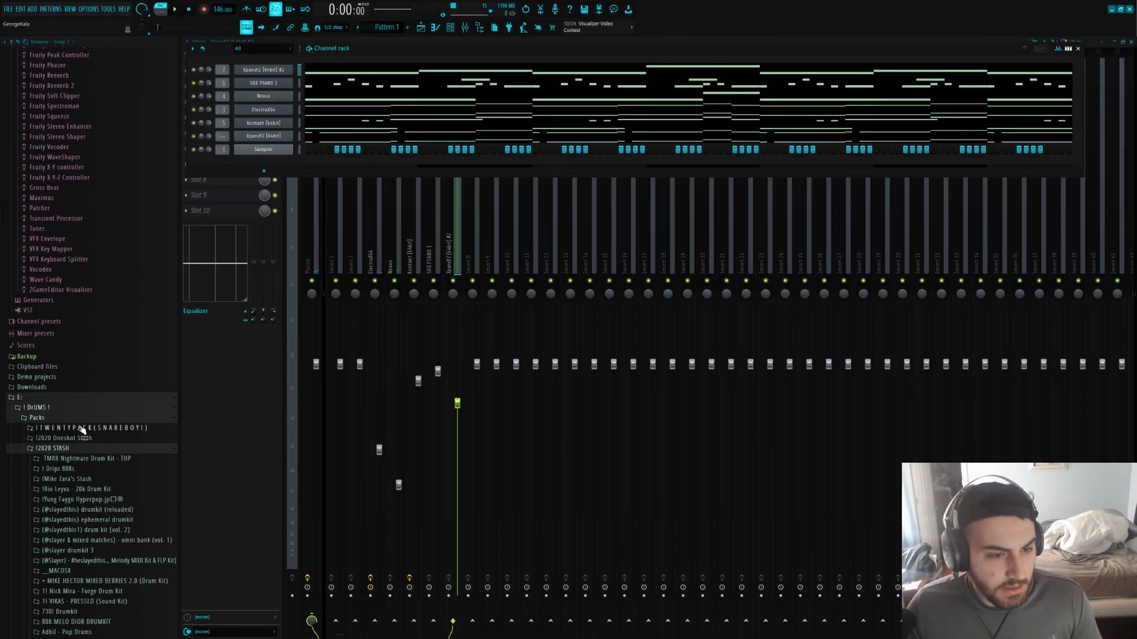
scroll(73, 425, down, 3)
click(66, 227)
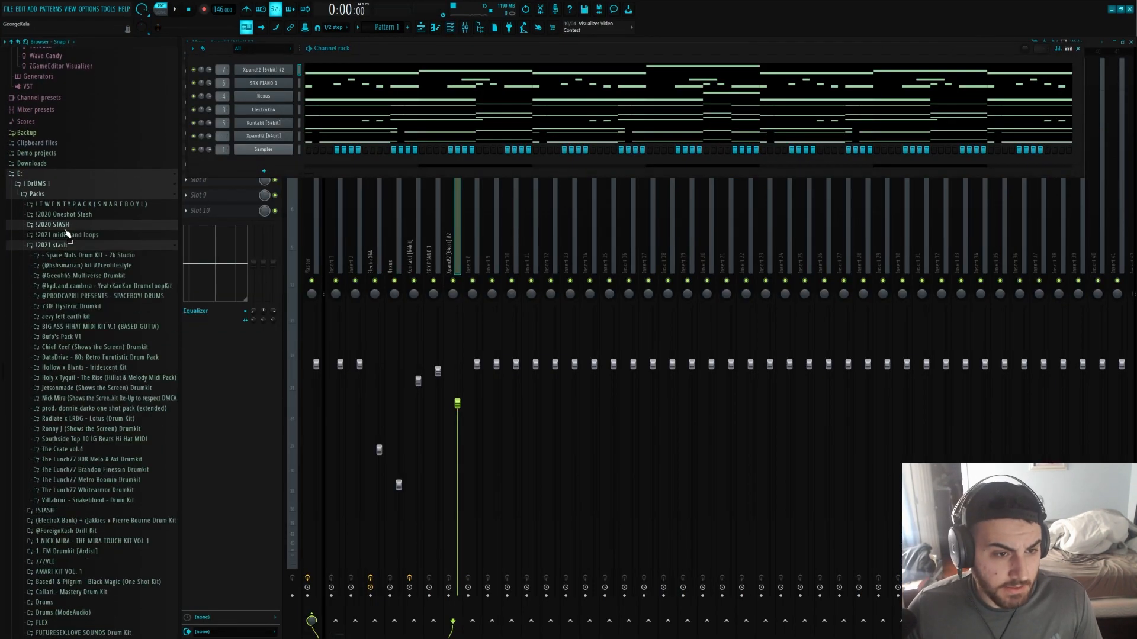
scroll(100, 420, down, 2)
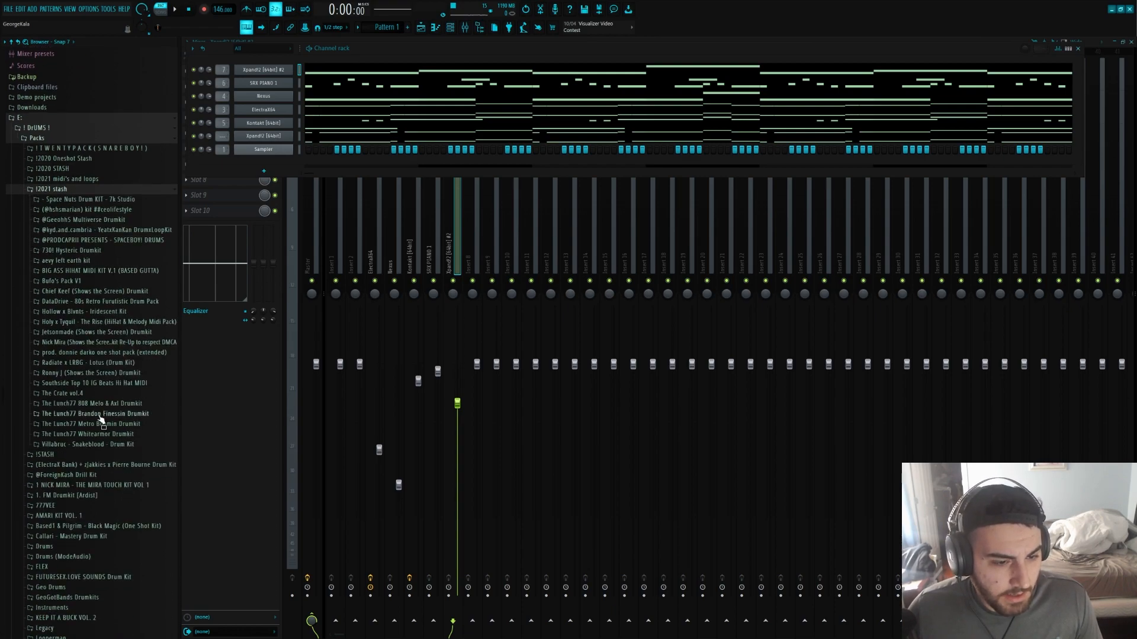
scroll(89, 440, down, 10)
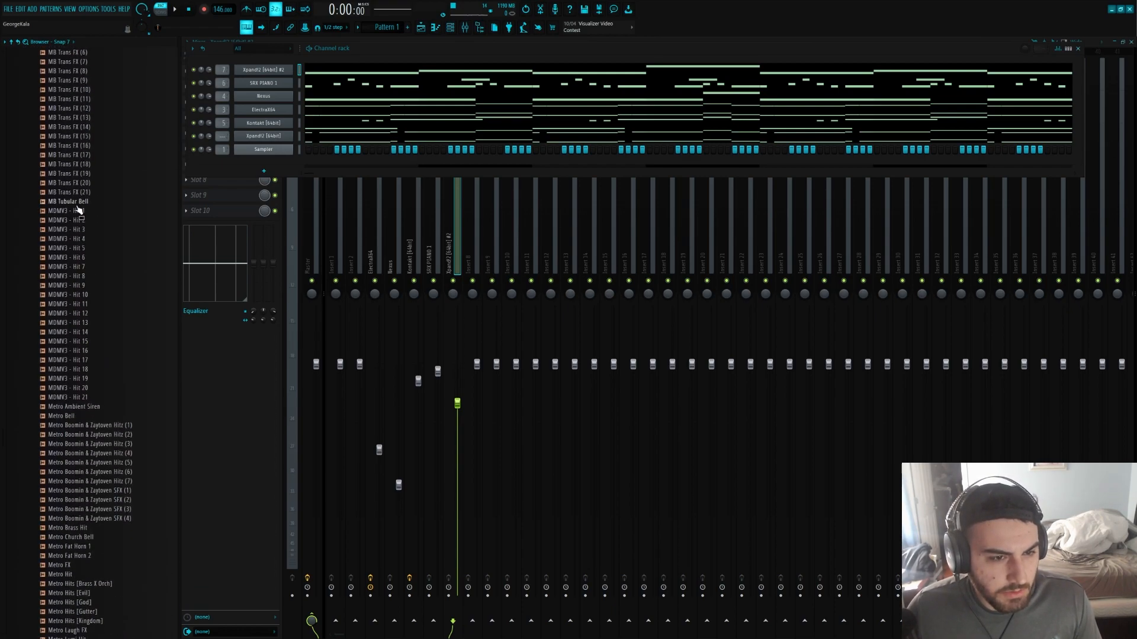
drag(278, 180, 270, 172)
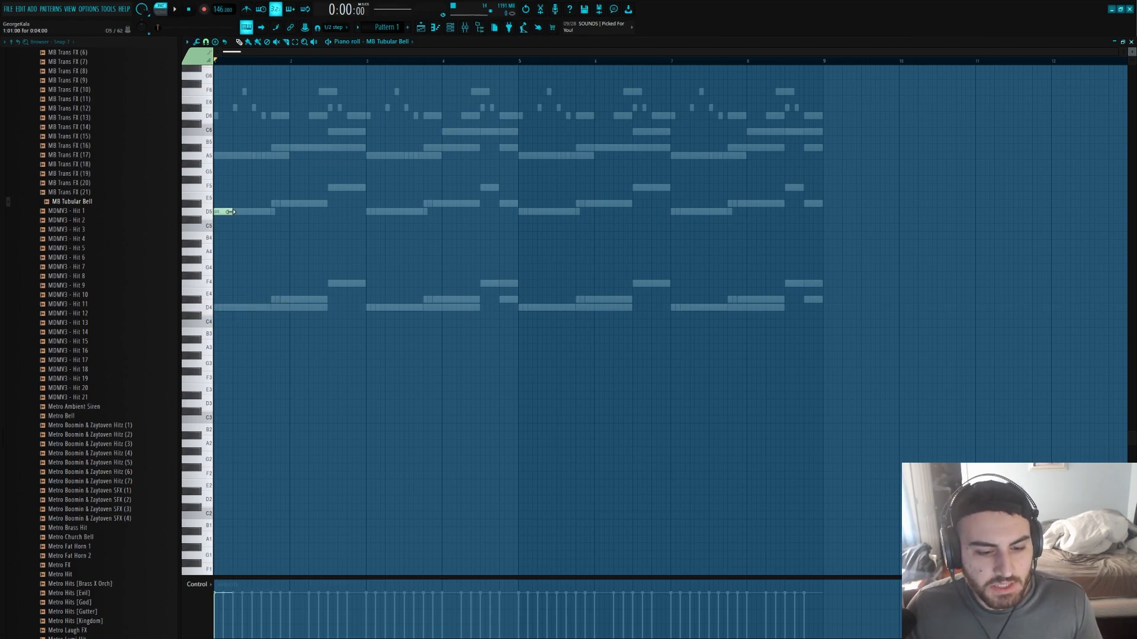
- Draw a four-bar tubular bell line of short D5, D#5, D5, D#5, F5, F5 and D#5 notes and repeat it over the next four bars
key(space)
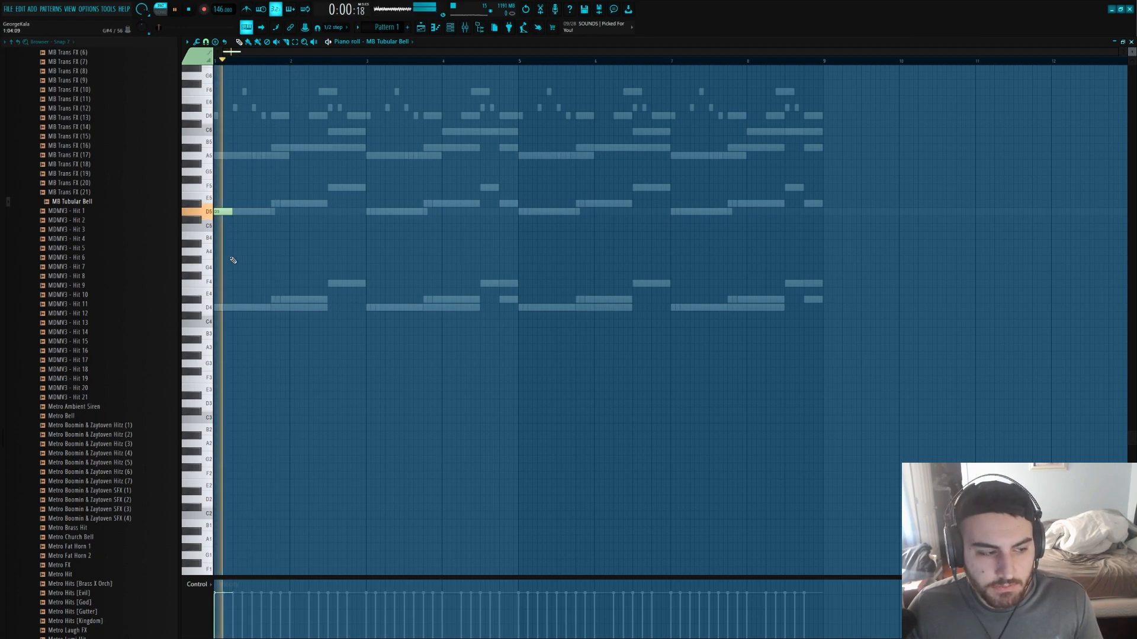
scroll(230, 256, up, 2)
click(290, 203)
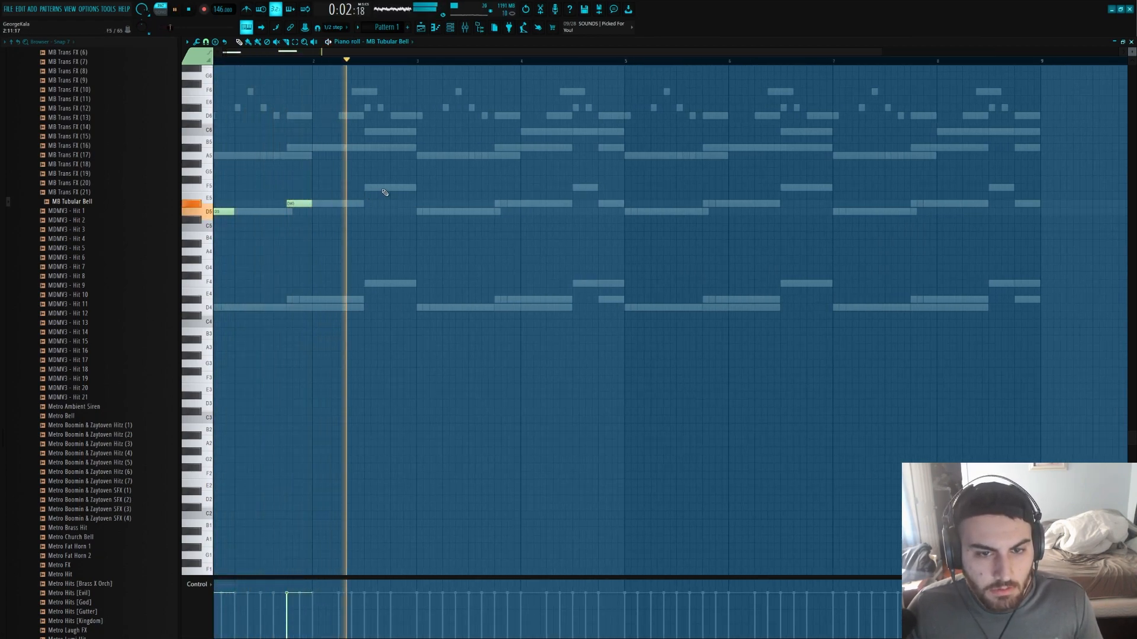
click(422, 212)
click(500, 204)
click(550, 188)
click(587, 189)
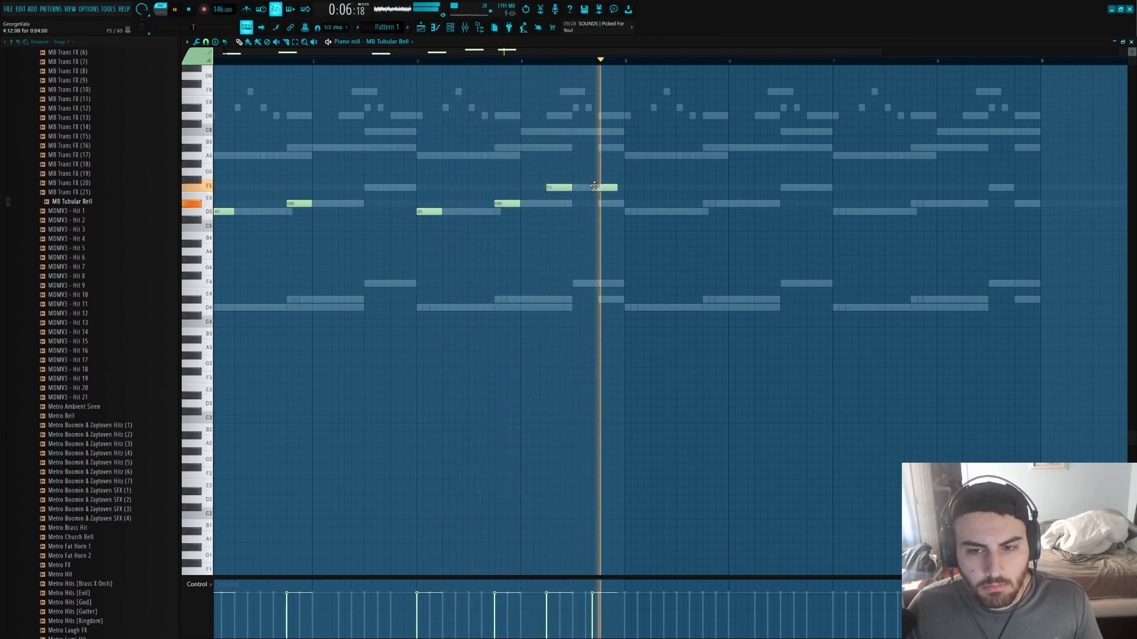
click(613, 204)
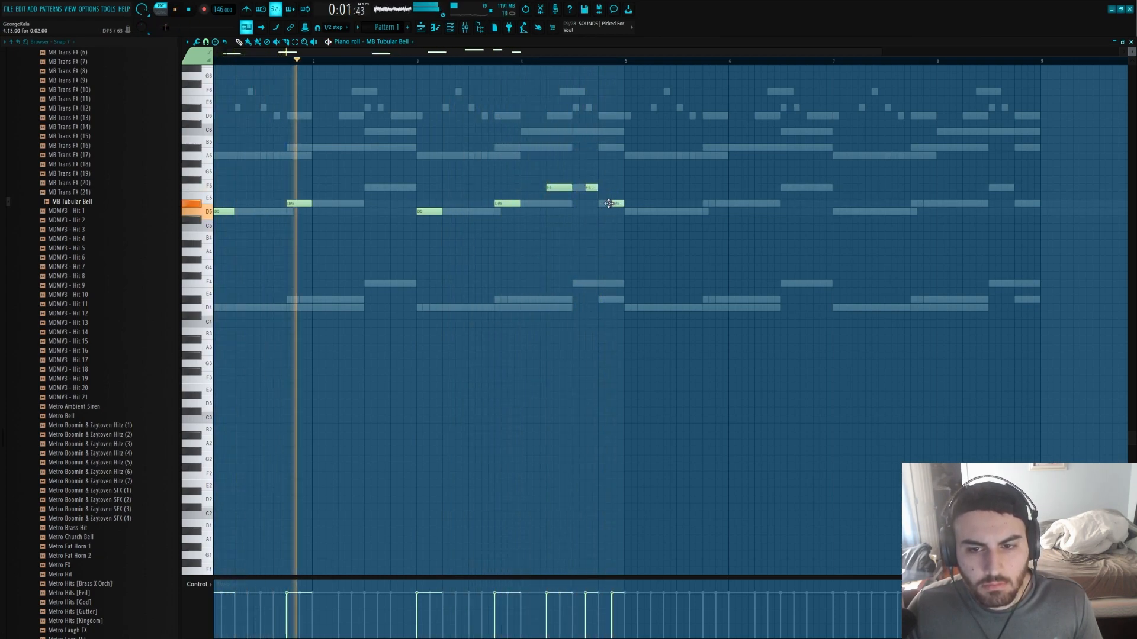
key(ctrl+b)
- Route the MB Tubular Bell channel to mixer insert 8 and lower that track's fader
click(451, 28)
key(space)
click(464, 28)
right_click(481, 253)
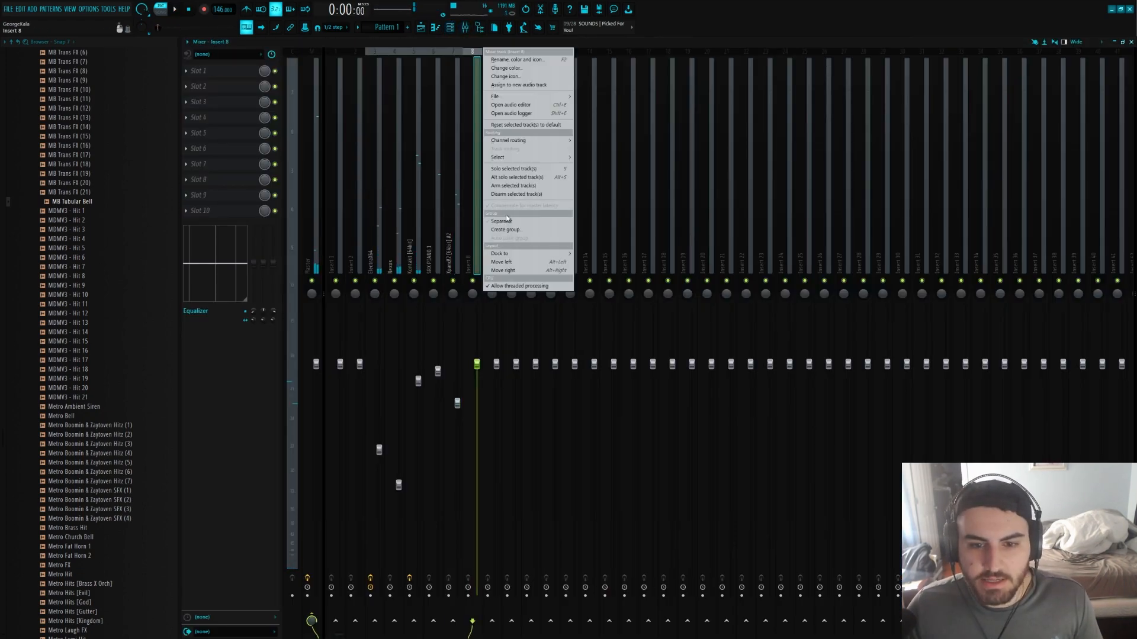
mouse_move(541, 142)
click(597, 141)
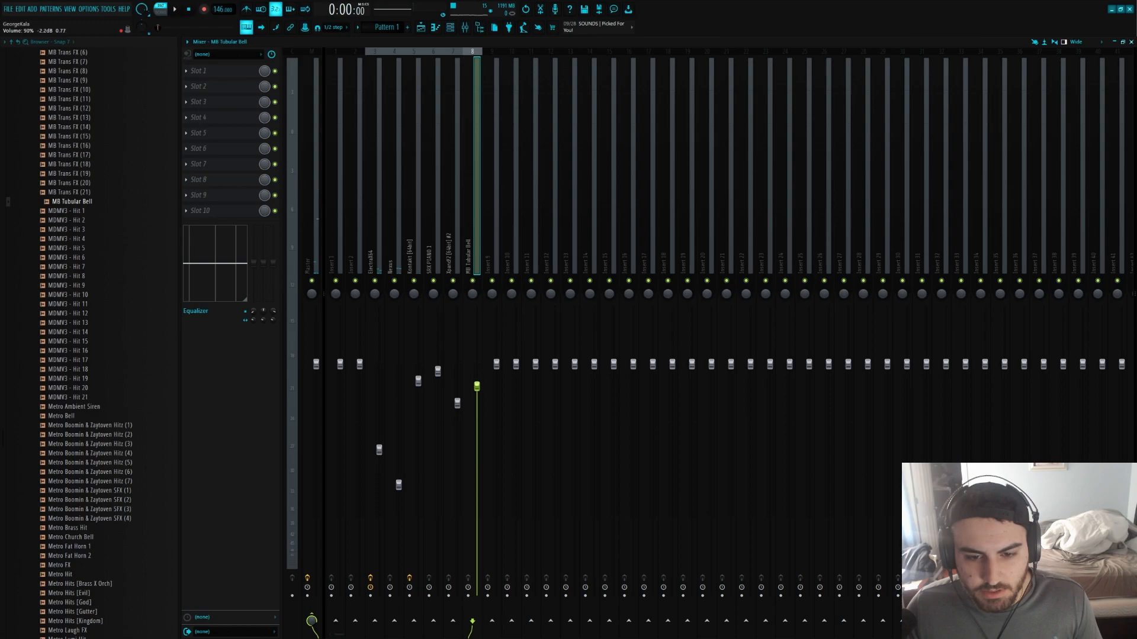
- Load the [808] Wheezy Spinz sample from the Wheezy (Shows the Screen) Drumkit in !2020 STASH as a new channel
key(F6)
scroll(59, 296, up, 15)
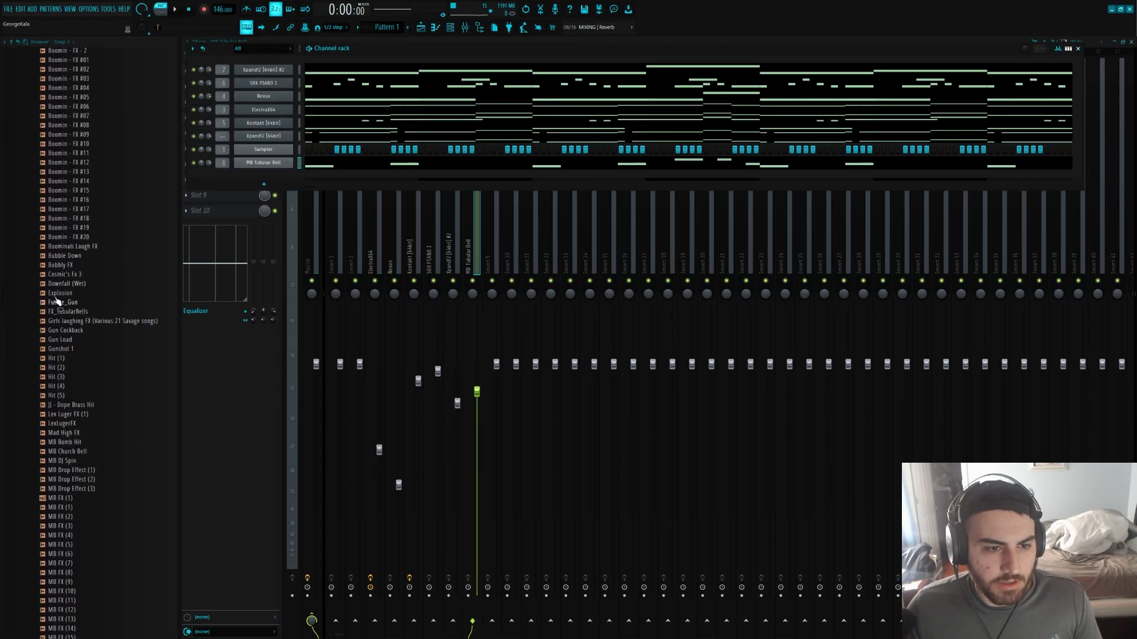
click(93, 154)
scroll(89, 195, up, 3)
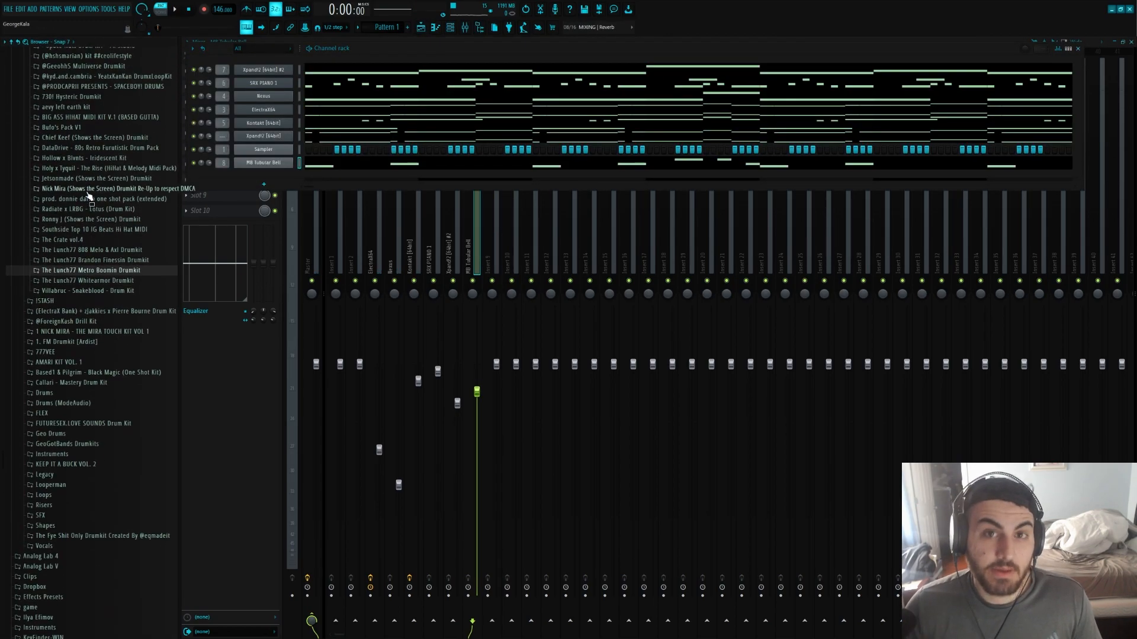
scroll(89, 195, up, 15)
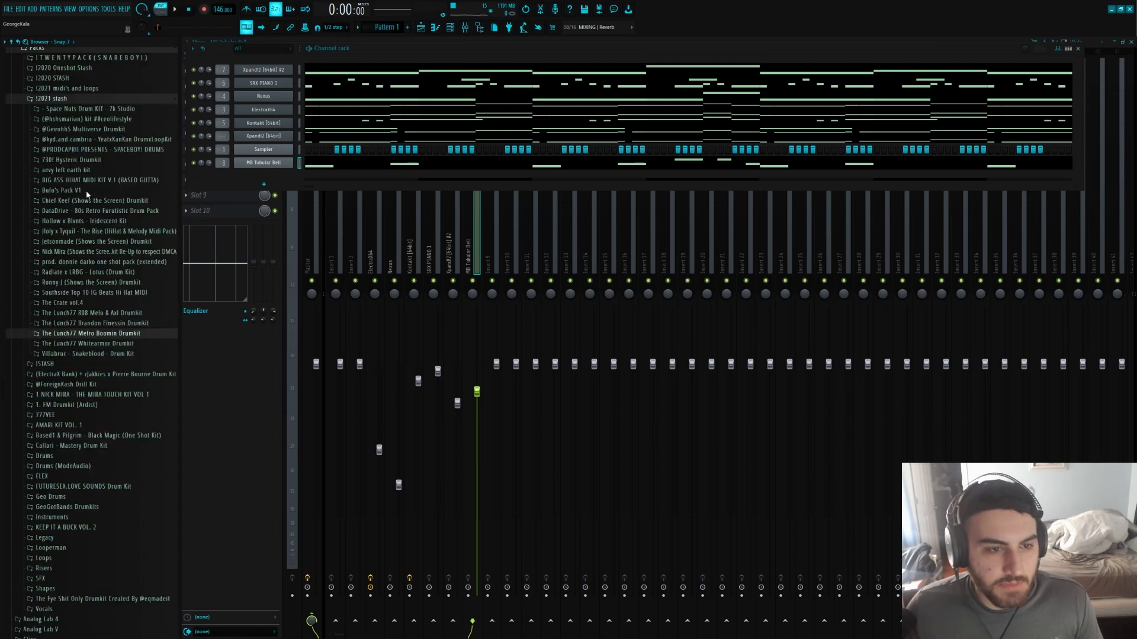
click(78, 430)
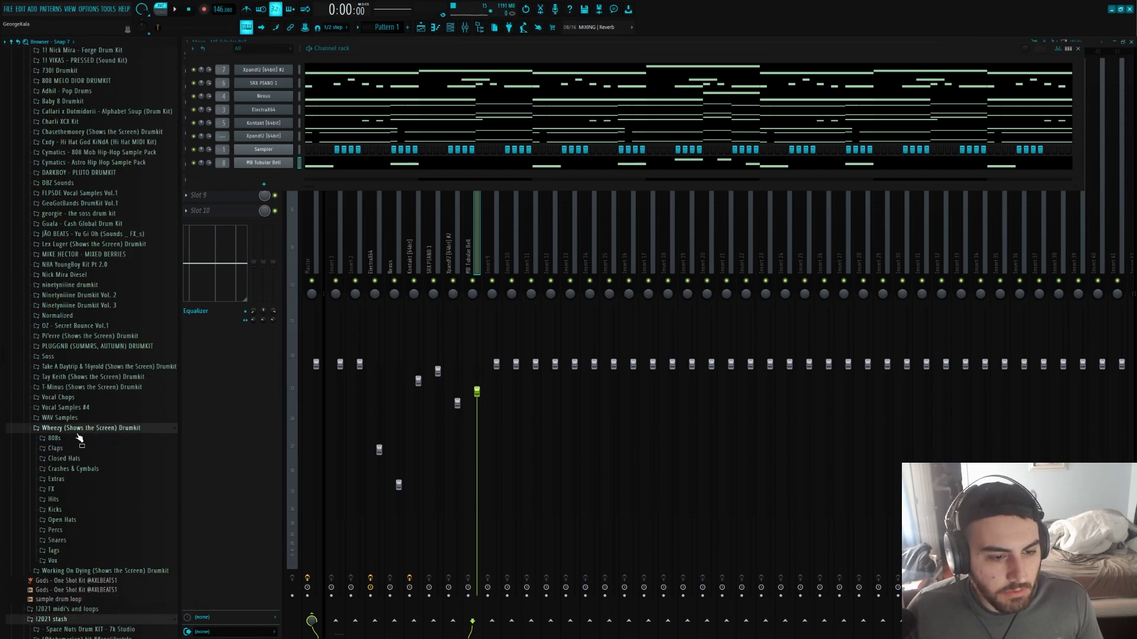
click(69, 439)
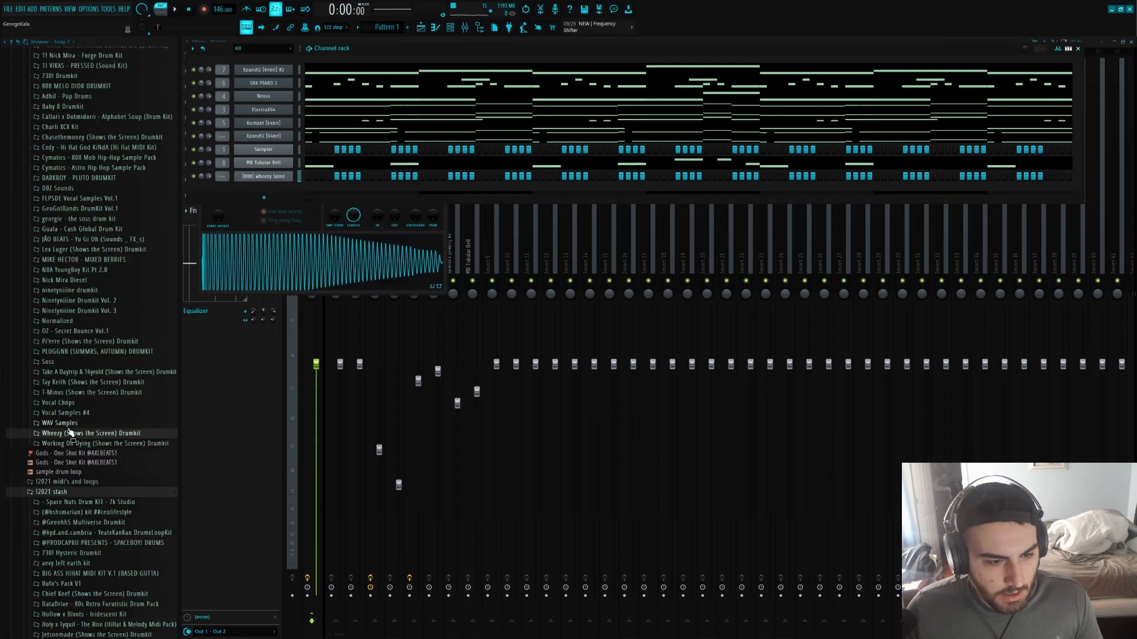
- Load the Hit 1 sample from the Wheezy drumkit's Closed Hats folder as a new channel
click(70, 423)
click(72, 237)
click(71, 247)
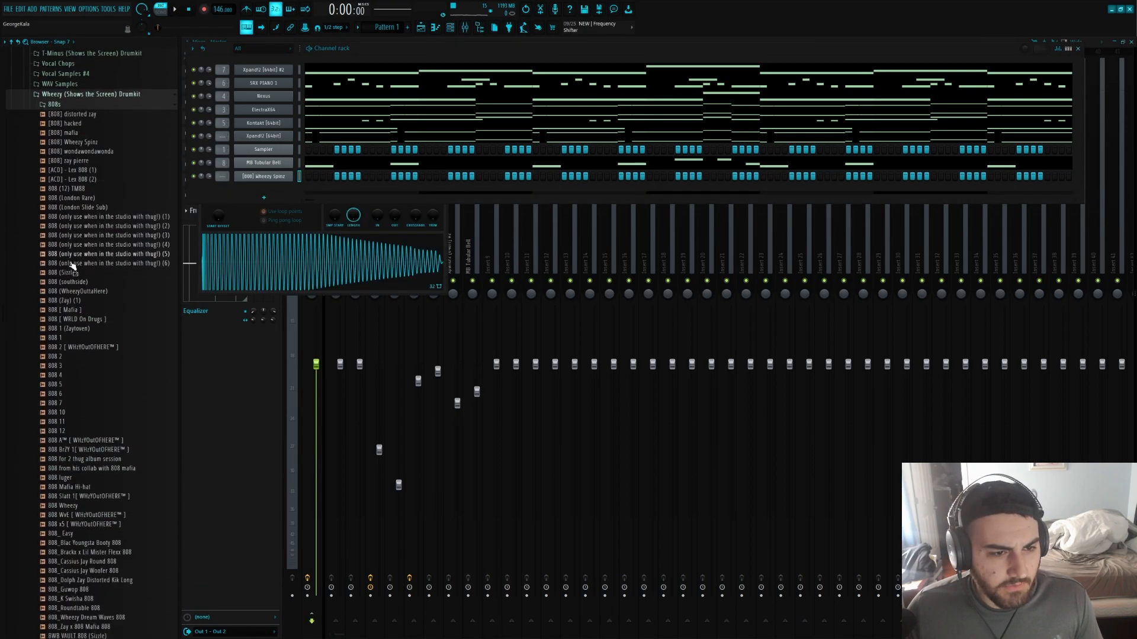
click(55, 120)
click(65, 82)
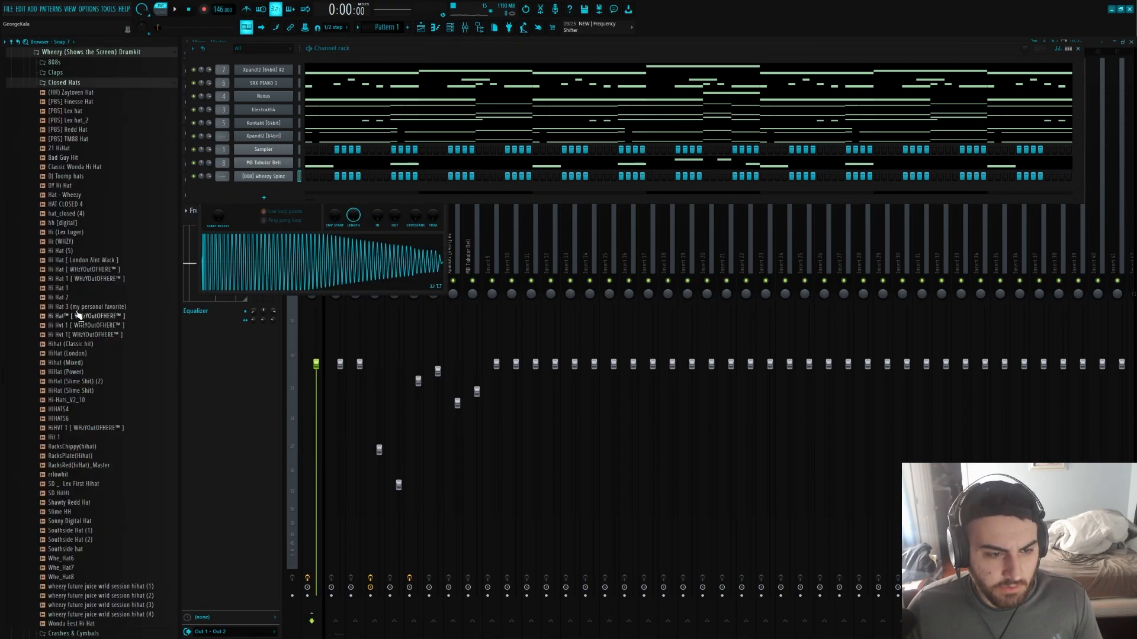
right_click(70, 440)
click(86, 448)
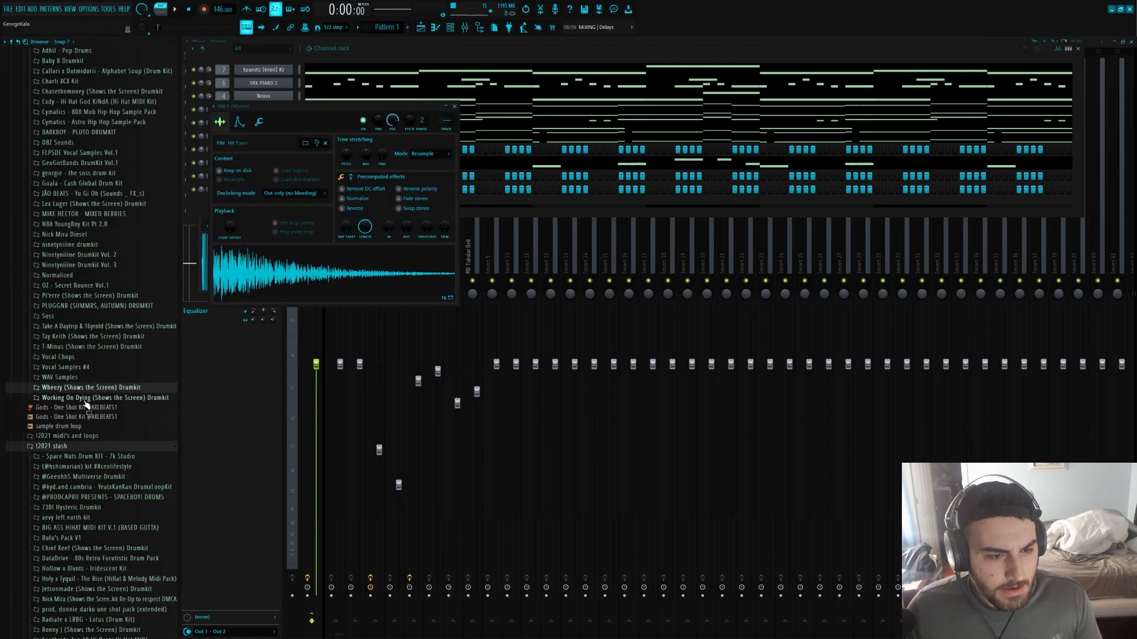
- Load the [clap] (4) wheezy sample from the Wheezy drumkit's Claps folder as a new channel
scroll(84, 409, up, 5)
scroll(84, 412, down, 3)
click(89, 444)
click(56, 72)
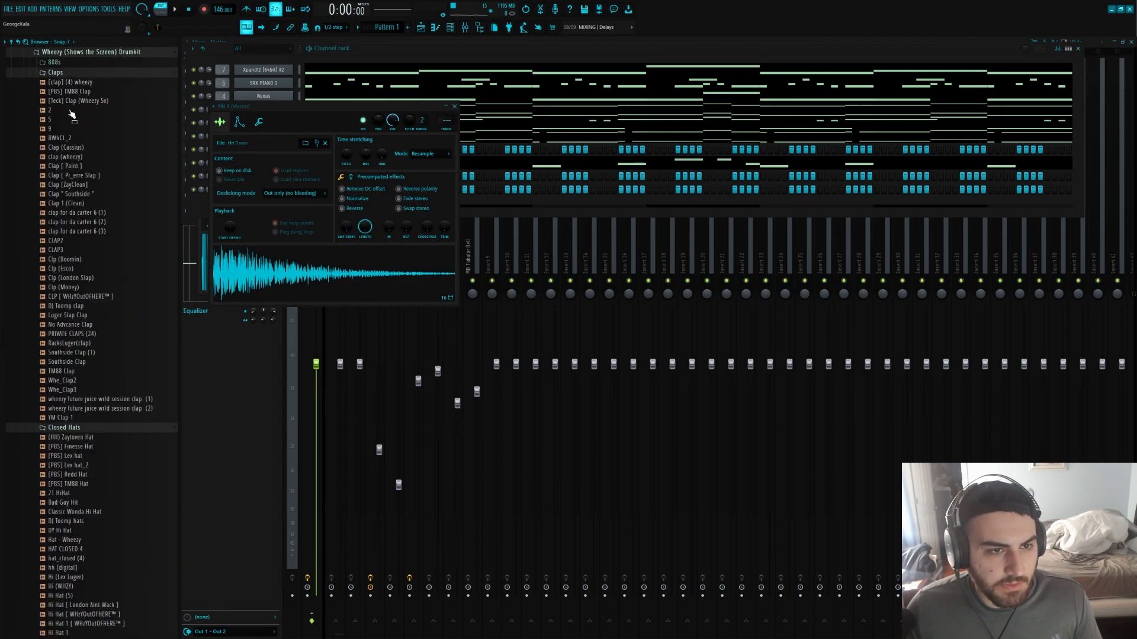
click(89, 86)
right_click(91, 87)
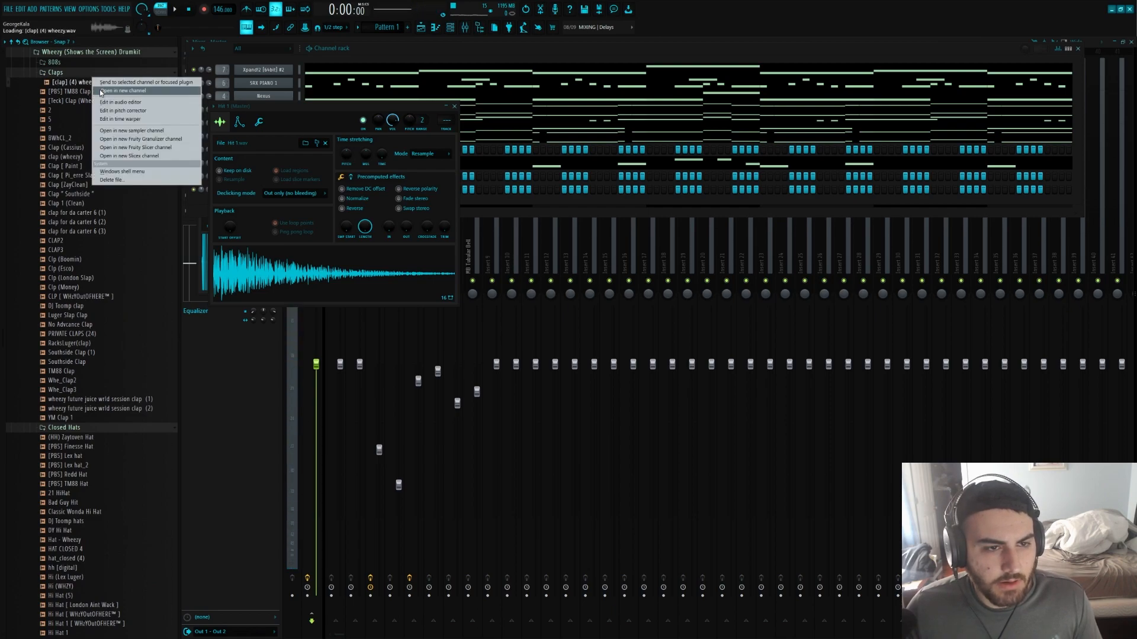
click(104, 92)
- Audition the Wheezy drumkit's snares and load LLugerSN and DY Snare (7) as new channels
scroll(70, 152, up, 3)
click(57, 194)
click(70, 185)
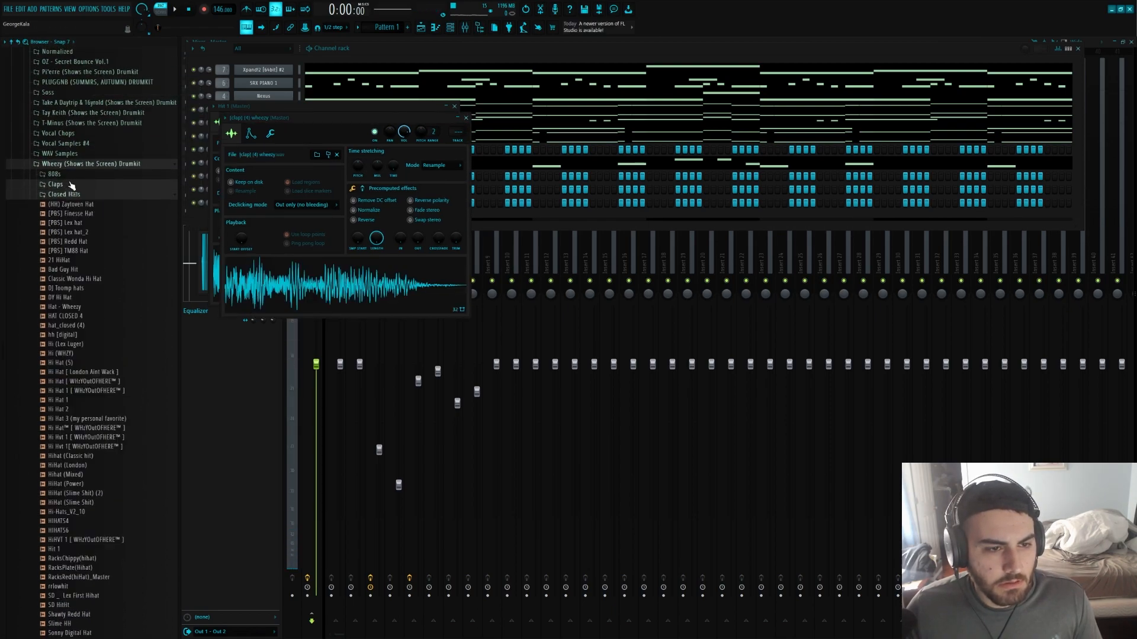
click(71, 195)
click(51, 287)
scroll(67, 289, down, 5)
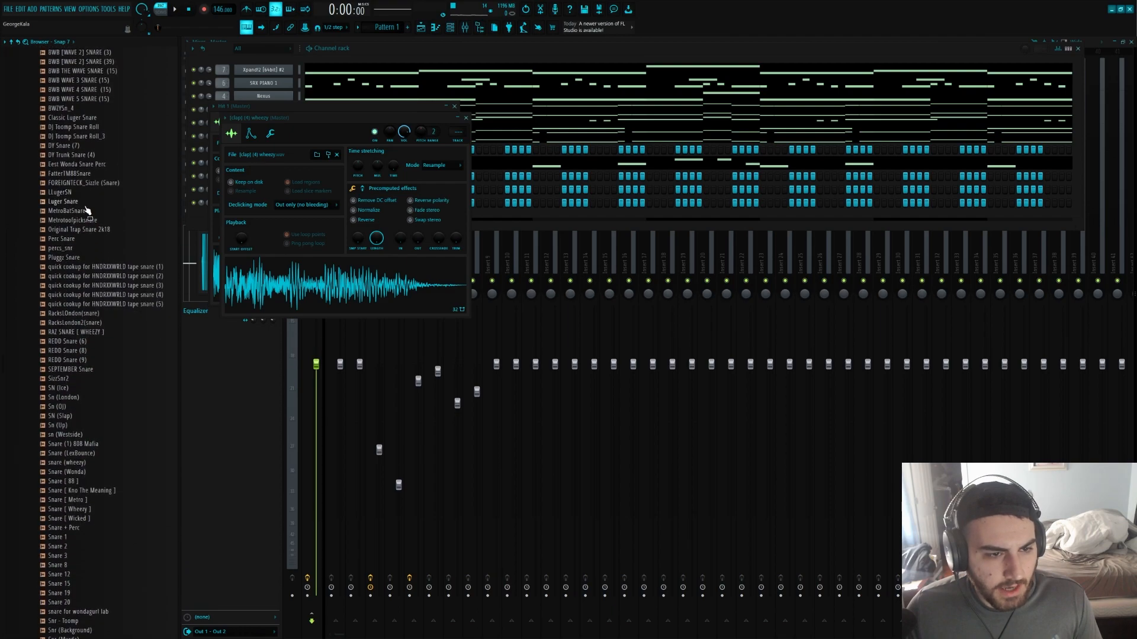
click(58, 203)
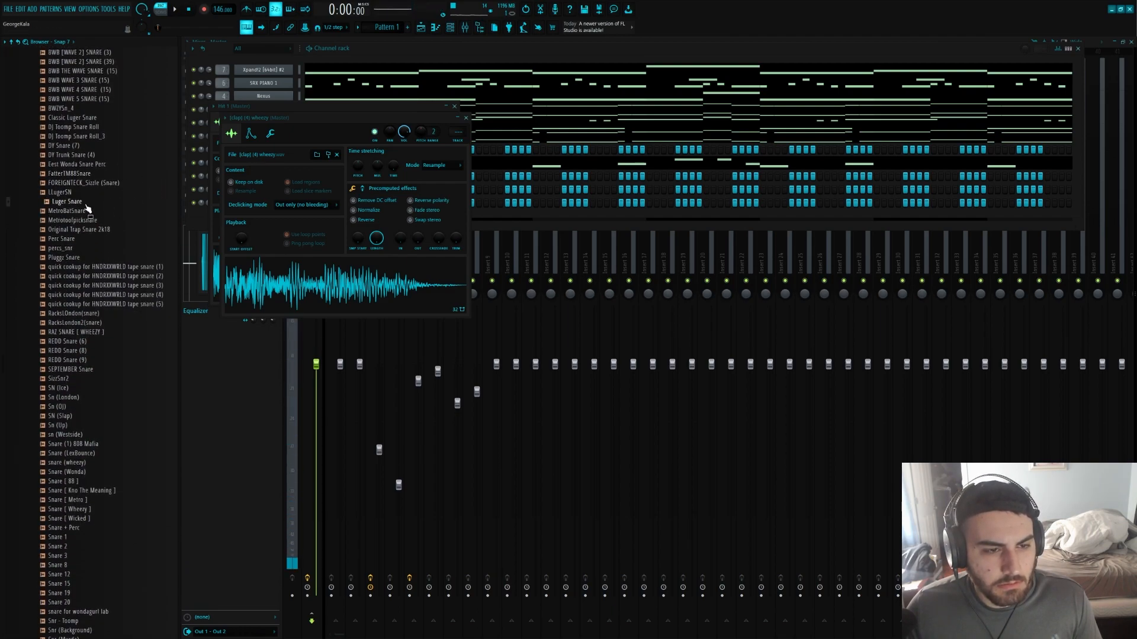
click(54, 193)
right_click(55, 192)
click(61, 201)
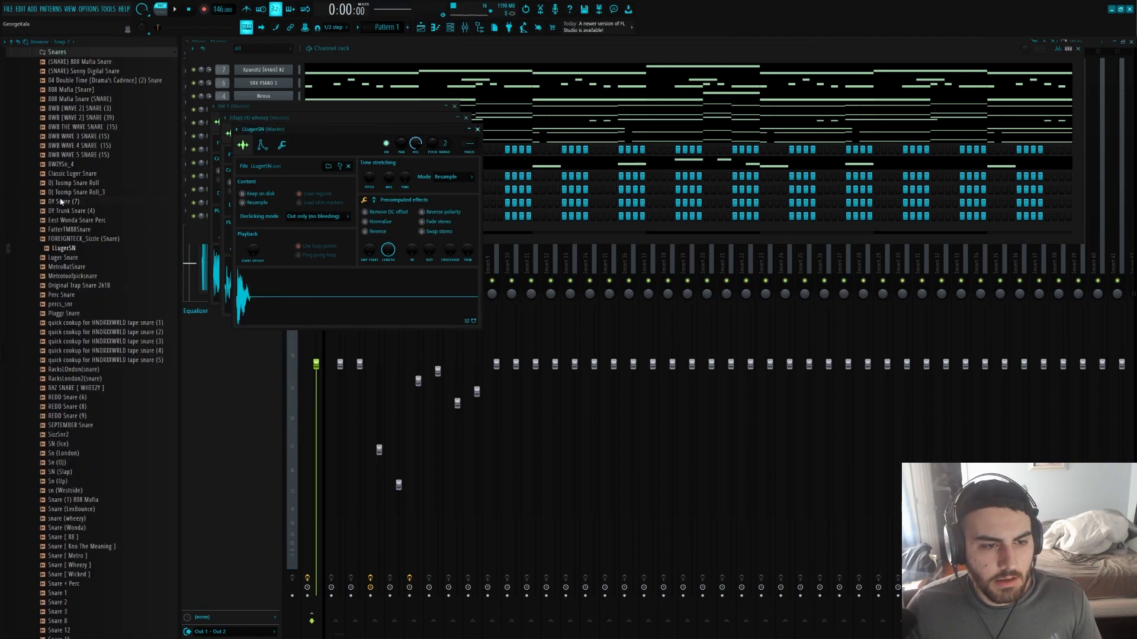
click(64, 203)
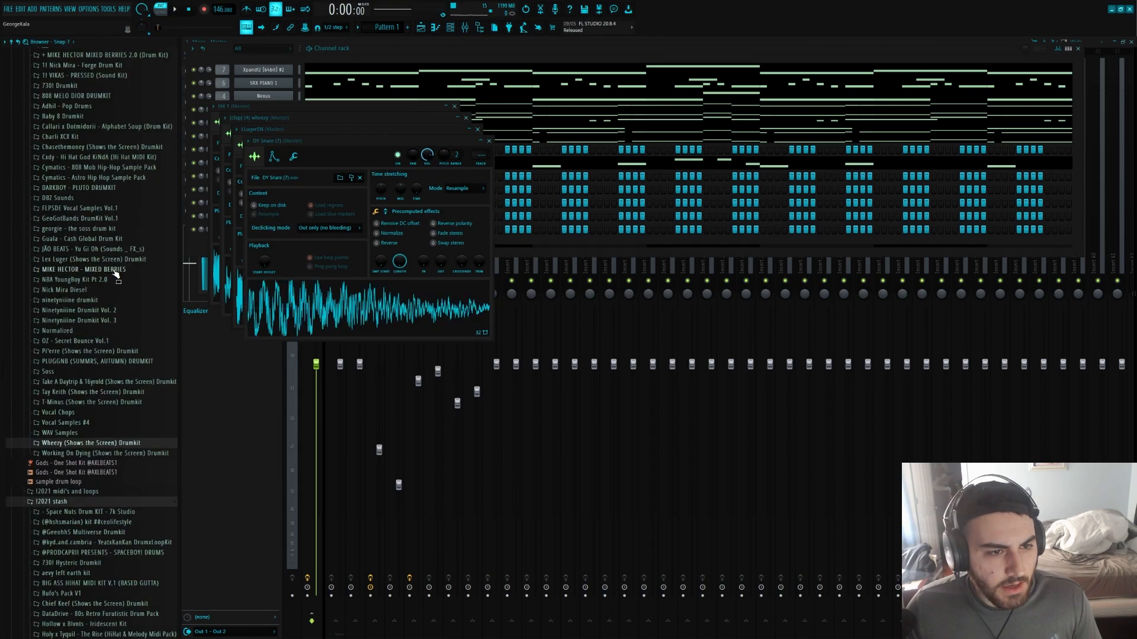
- Load the MZ Crash [Magic 8] sample from the Cymbals folder of !Mike Zara's Stash as a new channel
scroll(106, 277, up, 7)
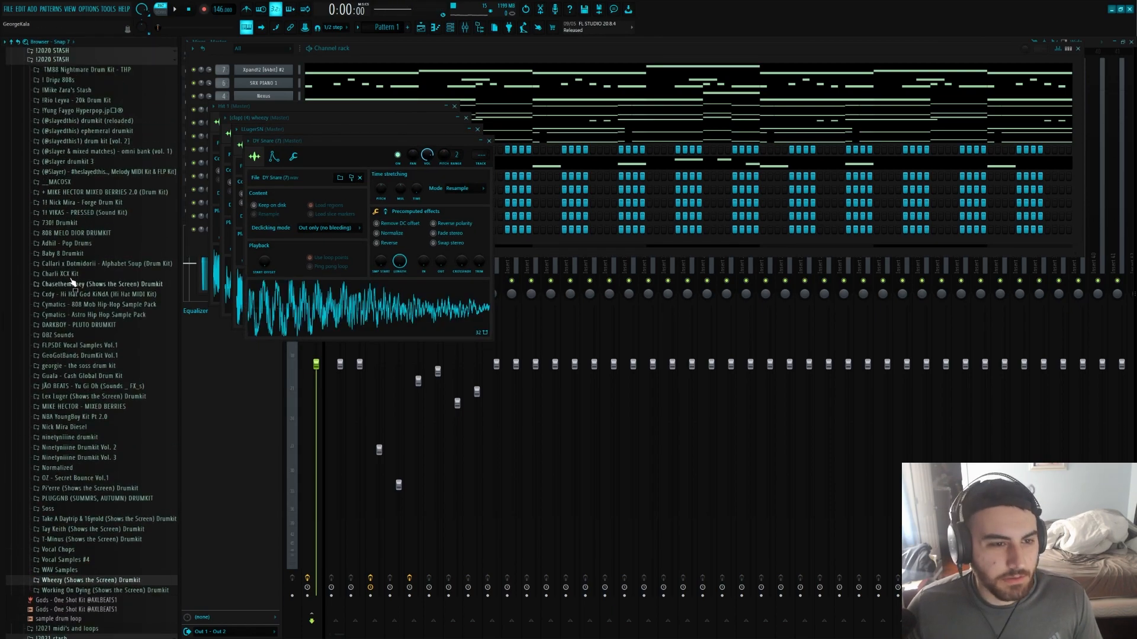
click(69, 178)
click(69, 207)
click(547, 249)
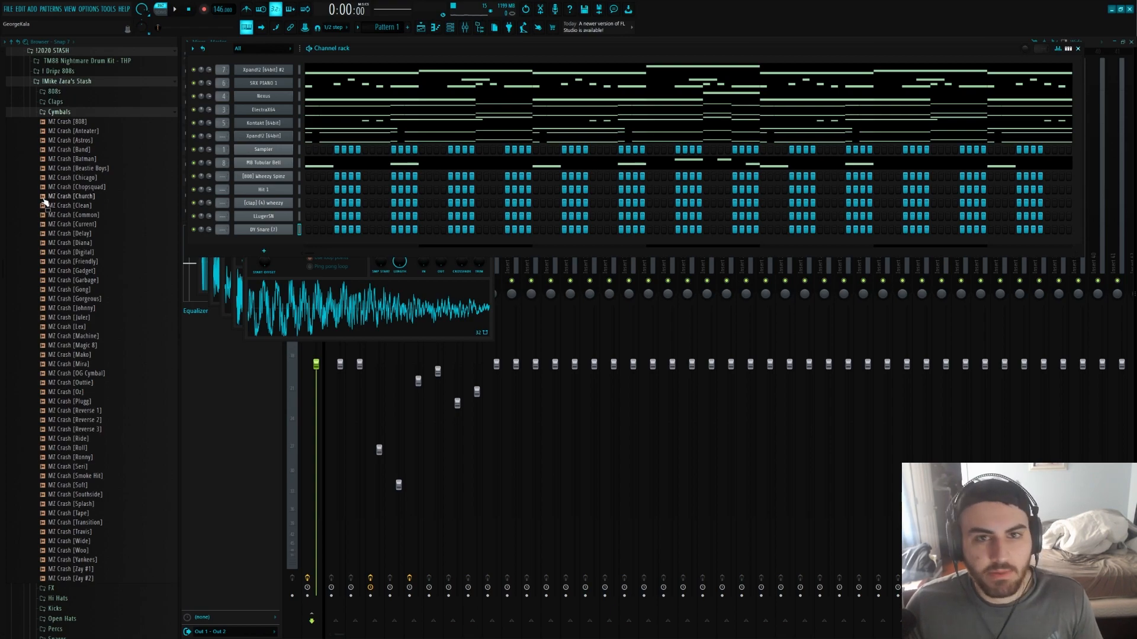
scroll(126, 296, down, 2)
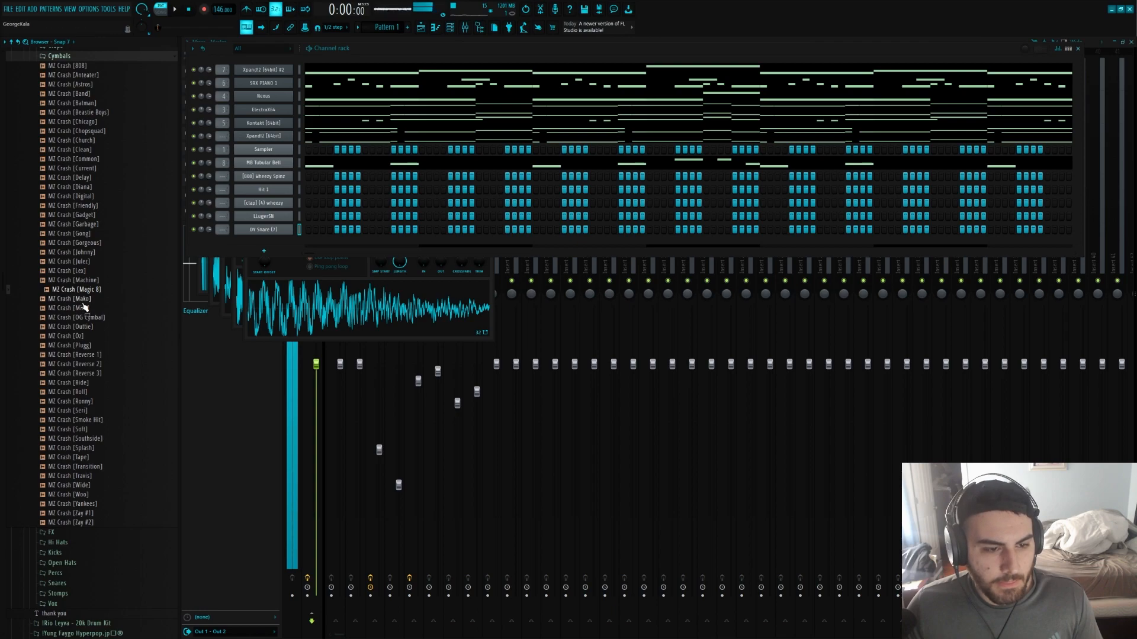
drag(81, 304, 273, 204)
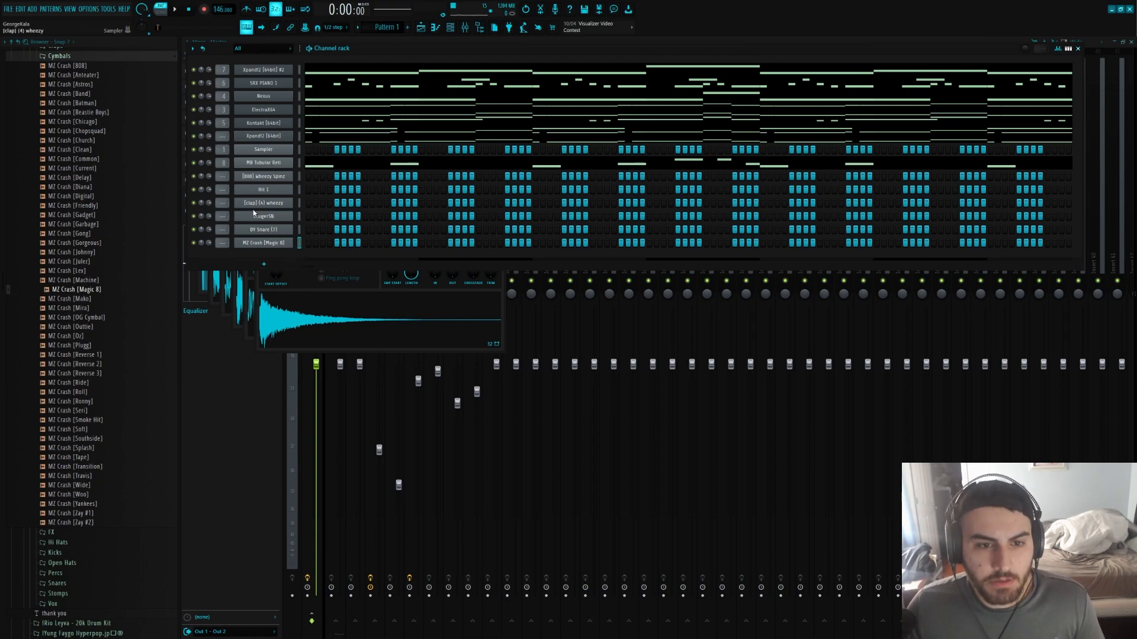
- Fill the Hit 1 hat channel with a hit on every 2 steps
right_click(289, 190)
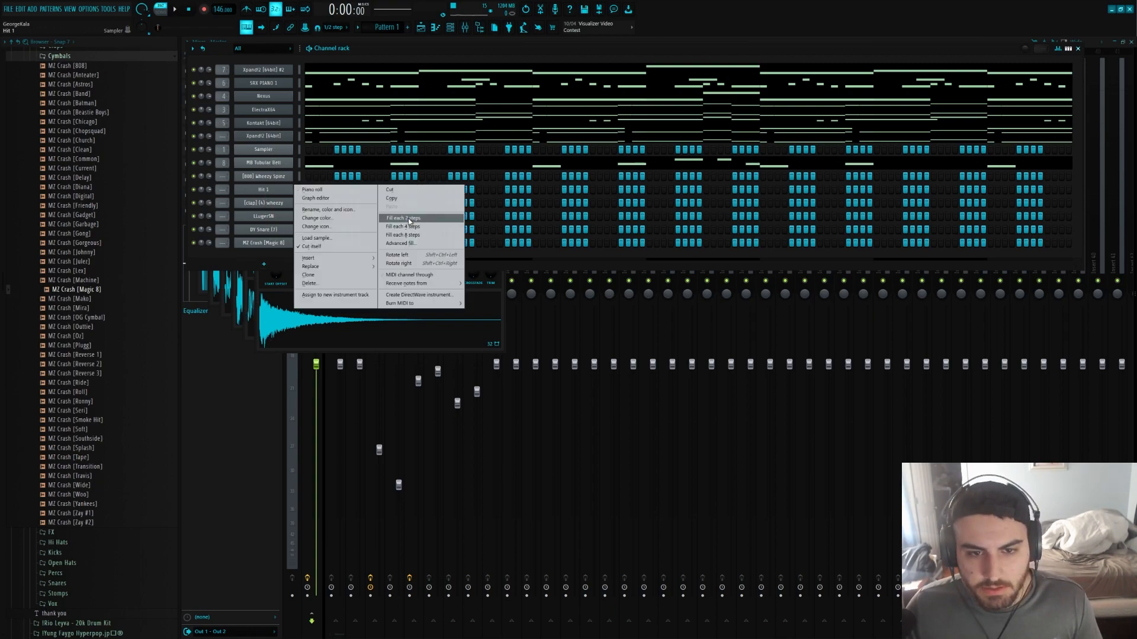
click(407, 218)
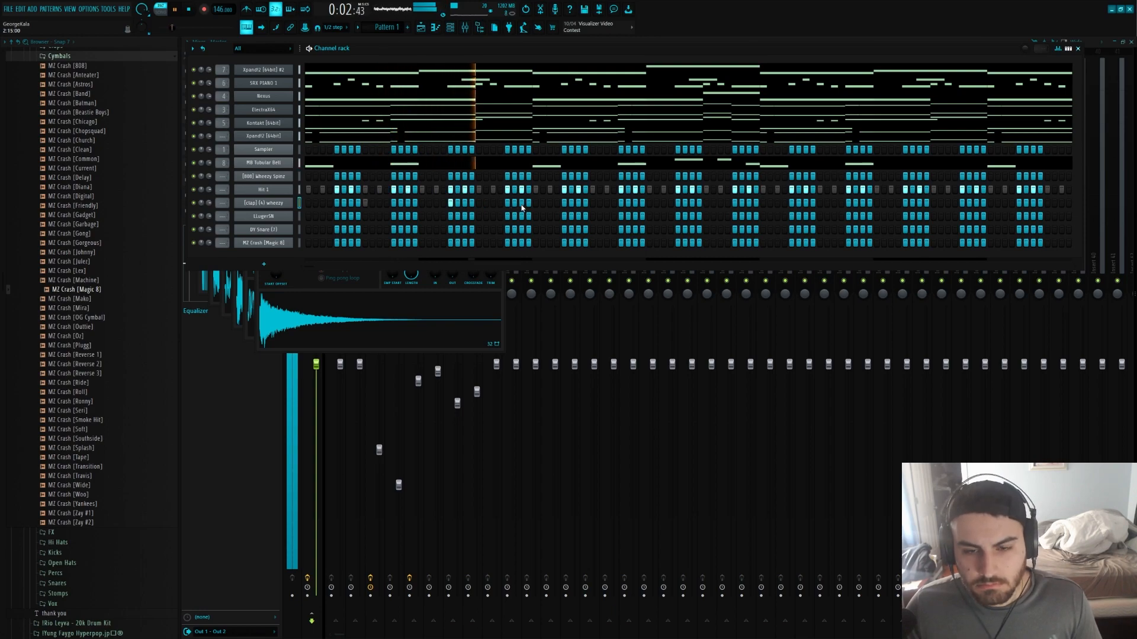
- Convert the [clap] (4) wheezy hits to piano roll notes and repeat them across all eight bars
right_click(267, 205)
click(322, 203)
key(space)
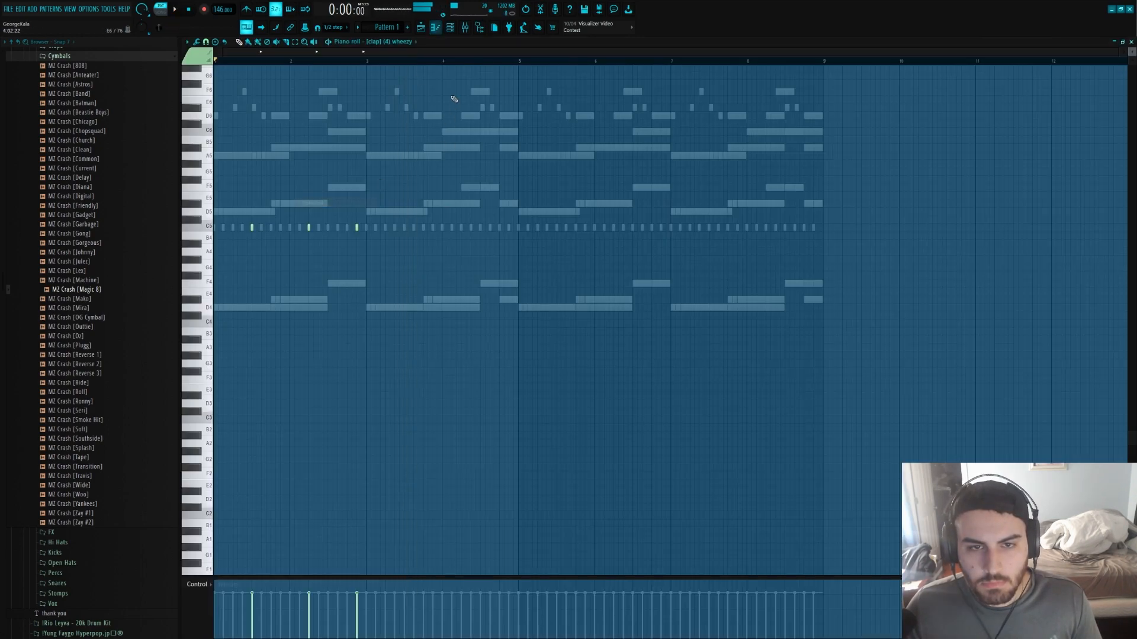
key(ctrl+b)
key(ctrl+b)
key(ctrl+b)
key(ctrl+a)
key(ctrl+d)
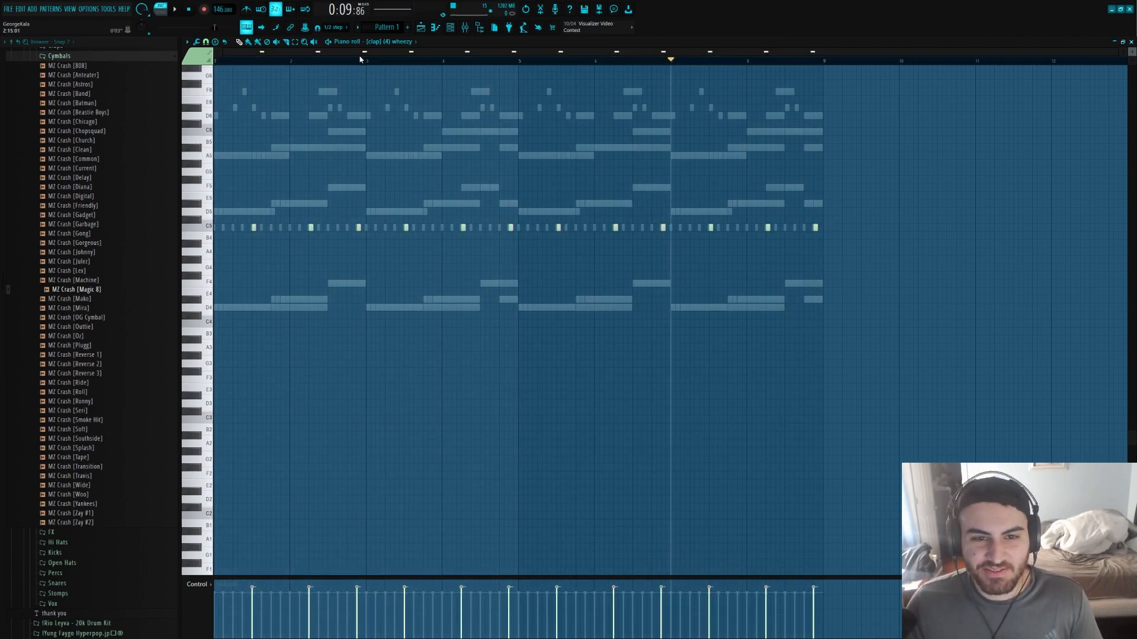
- Play the pattern and move the clap note at the end of bar 2 slightly earlier
click(321, 68)
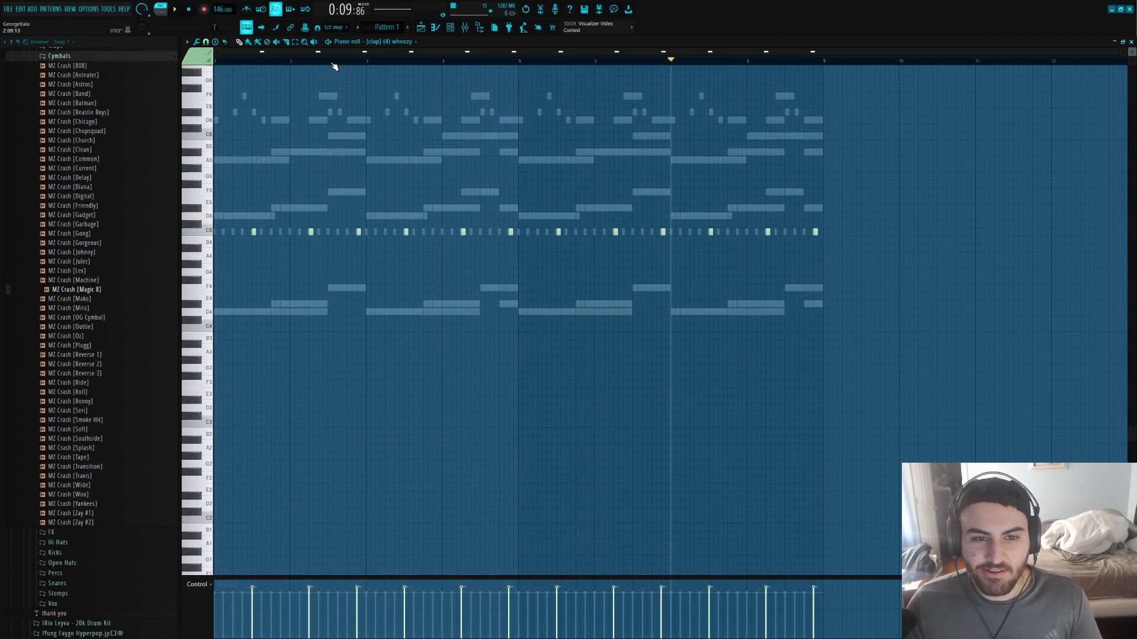
key(F6)
key(space)
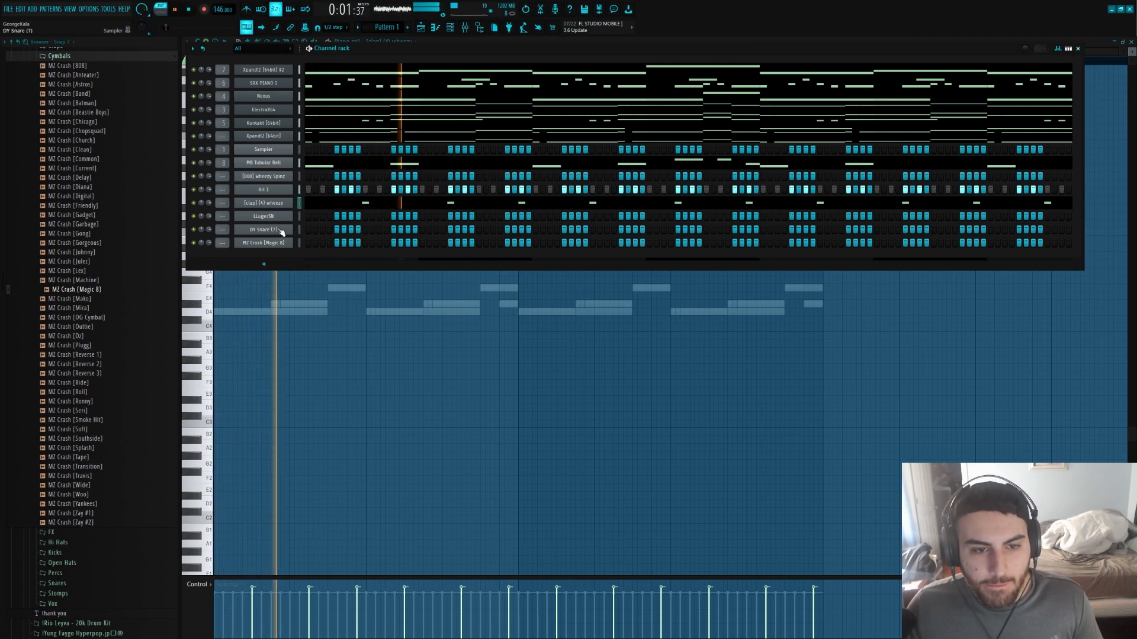
click(360, 210)
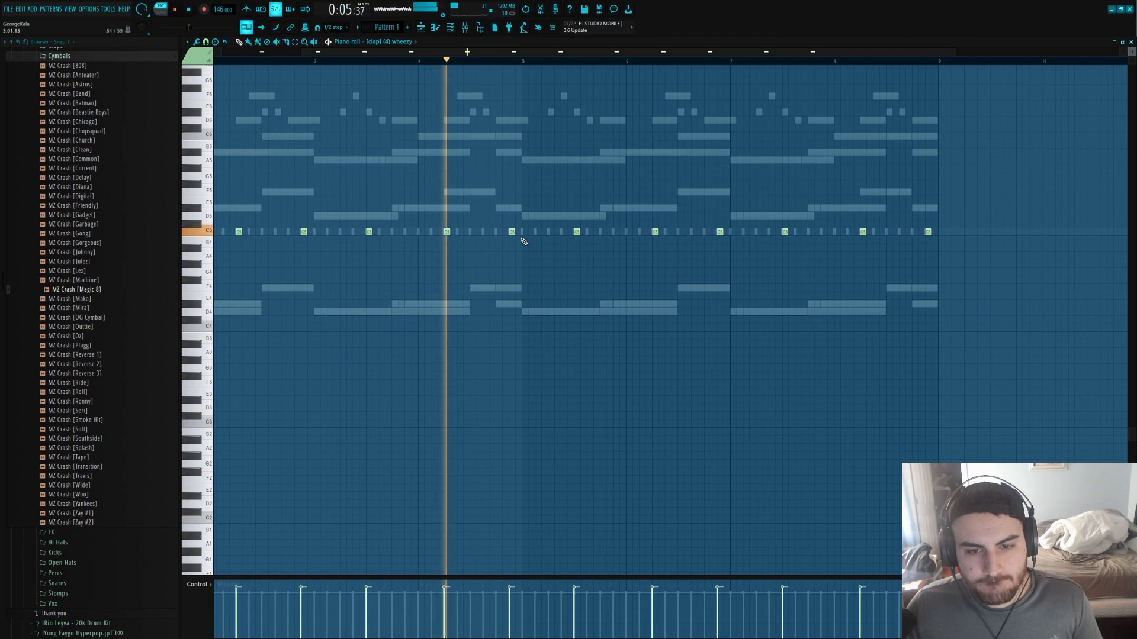
scroll(481, 254, down, 2)
right_click(359, 232)
click(348, 231)
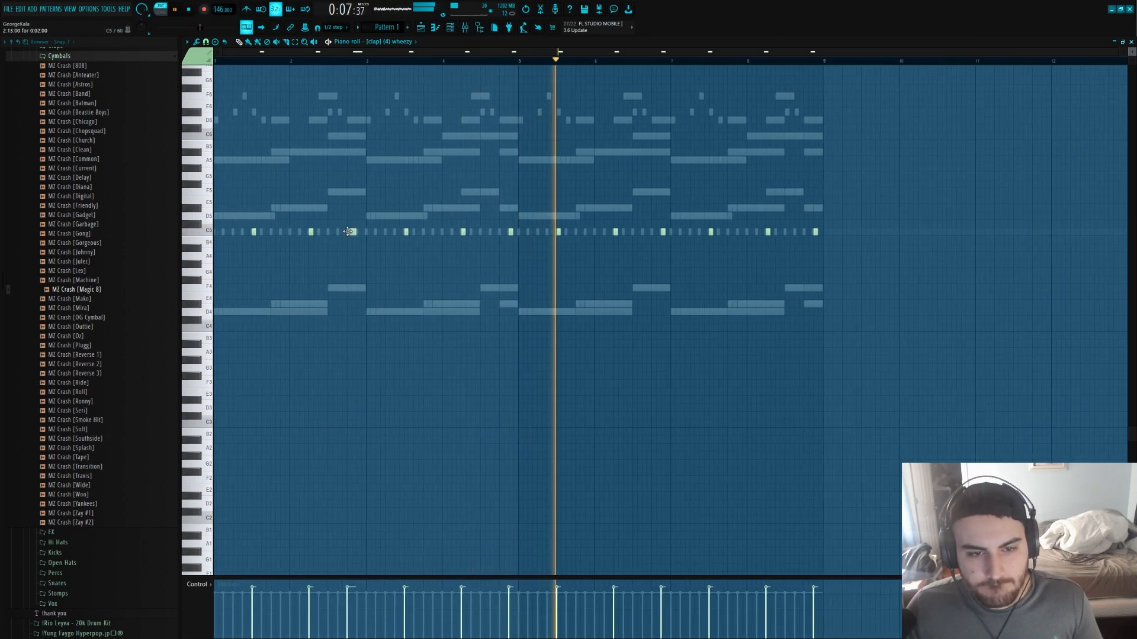
- Replace the claps in bars 5 to 8 with a copy of bars 1 to 4, leaving out the clap at the end of bar 2
drag(959, 314, 579, 173)
key(Delete)
click(563, 122)
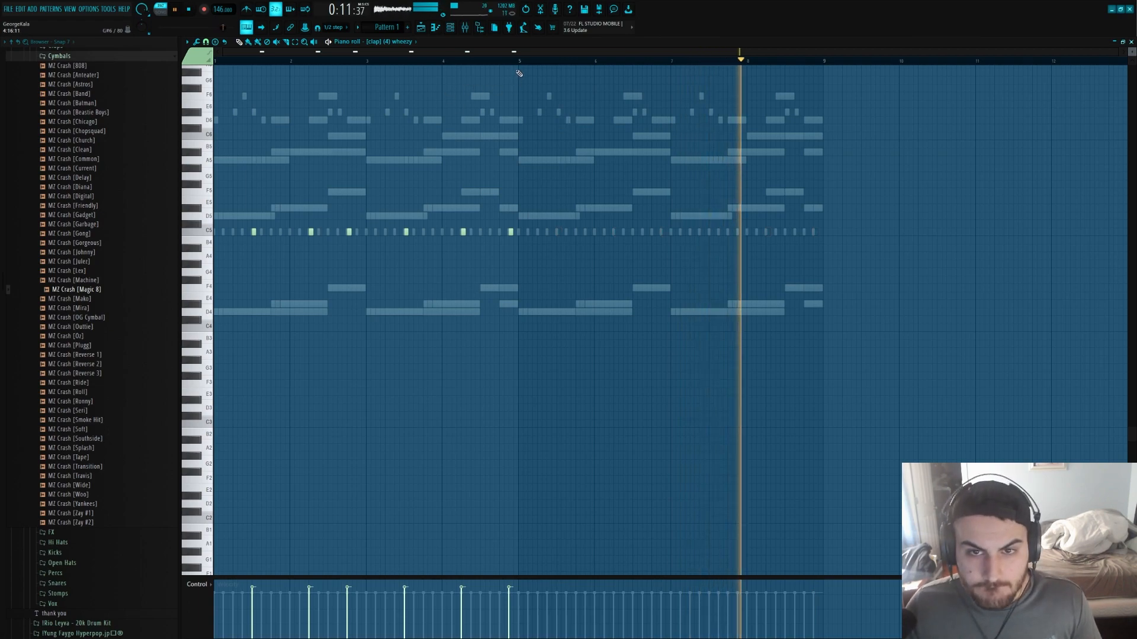
click(355, 233)
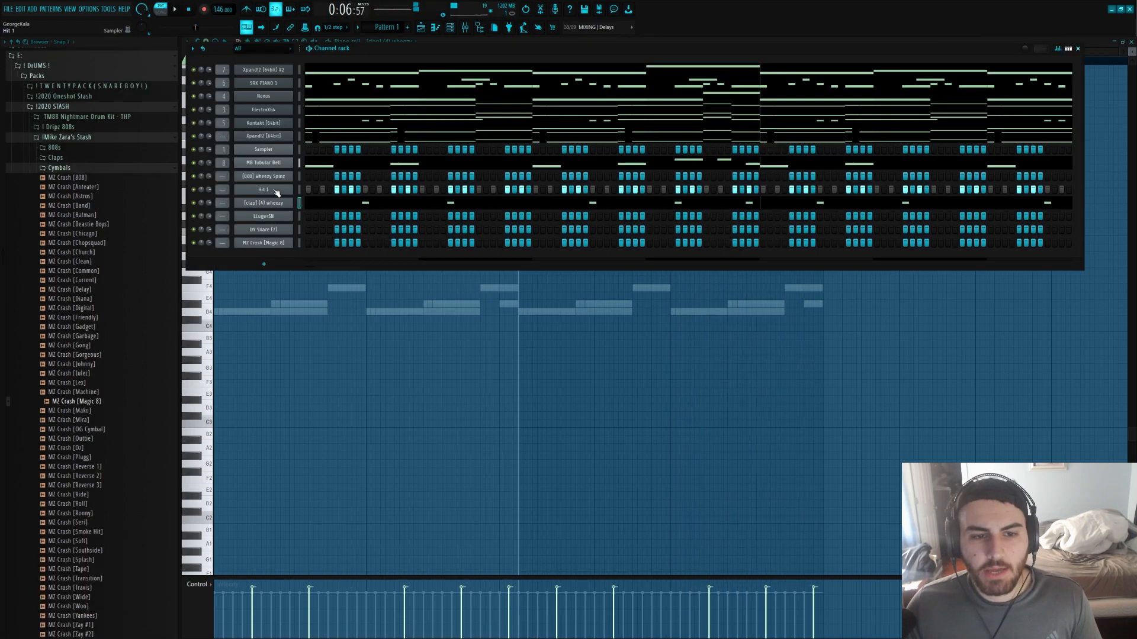
- Open the Hit 1 hats in the piano roll and lengthen all notes with legato
right_click(276, 193)
click(315, 187)
scroll(205, 302, up, 1)
key(ctrl+a)
key(ctrl+l)
key(space)
key(ctrl+d)
key(space)
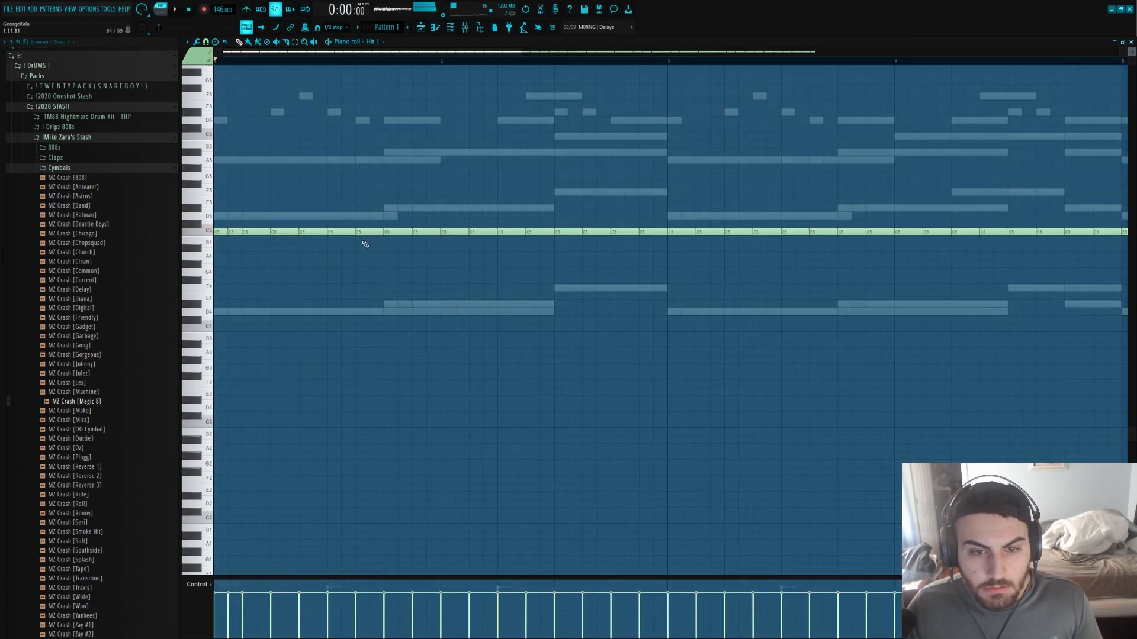
- Try out extra Hit 1 hat notes as short rolls in bars 1 and 2 while playing the pattern
scroll(358, 261, down, 1)
key(space)
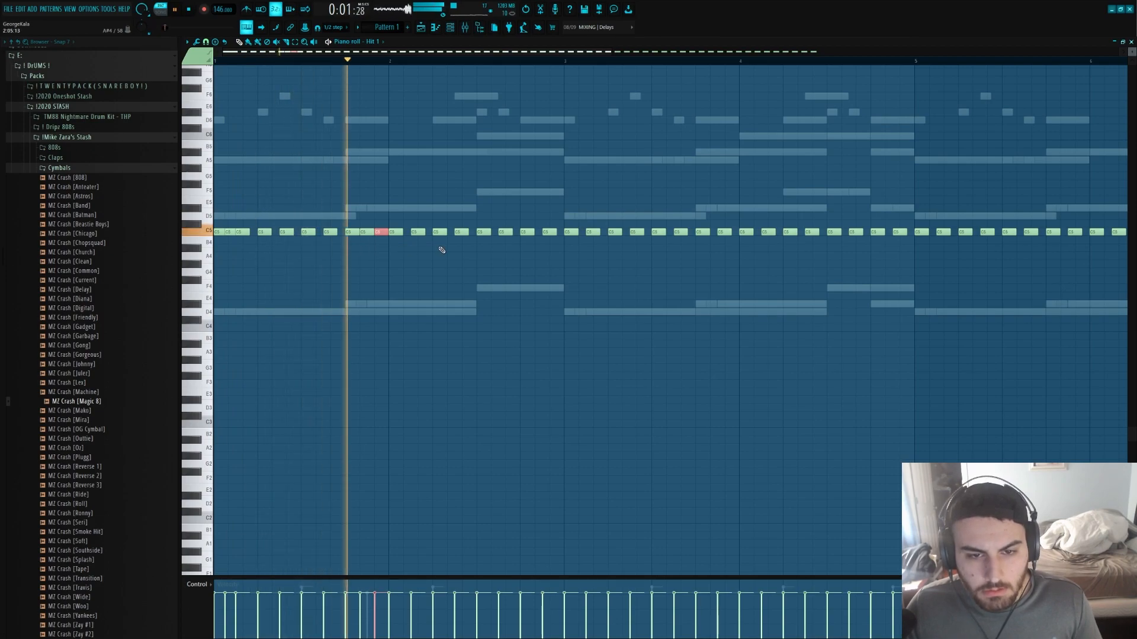
key(space)
key(space)
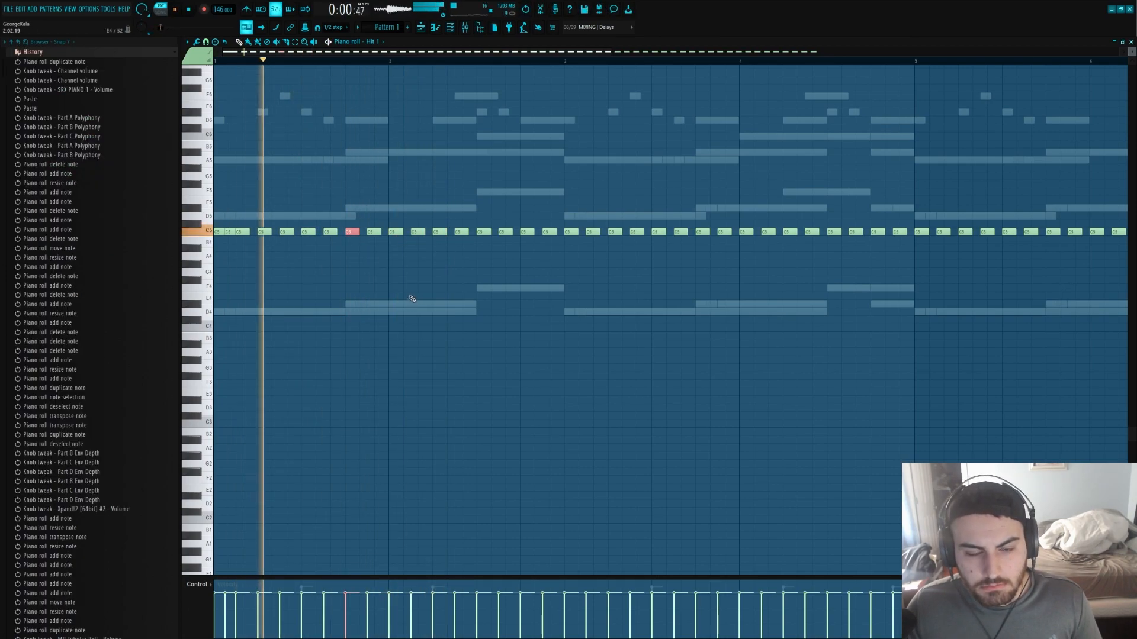
key(space)
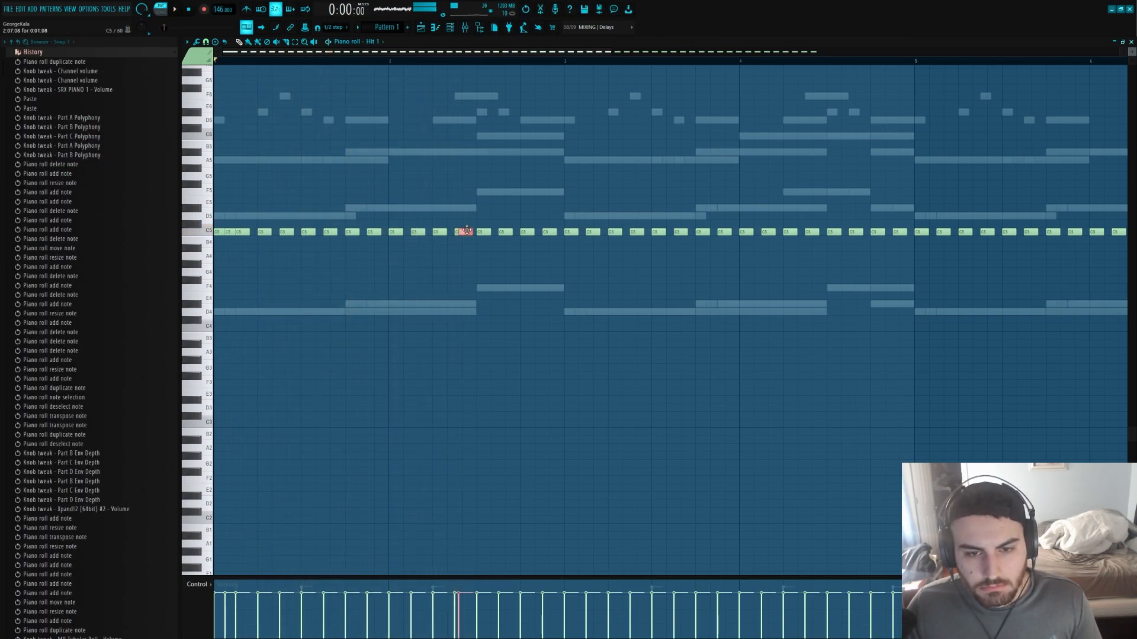
right_click(459, 235)
click(451, 232)
click(466, 232)
scroll(490, 261, down, 2)
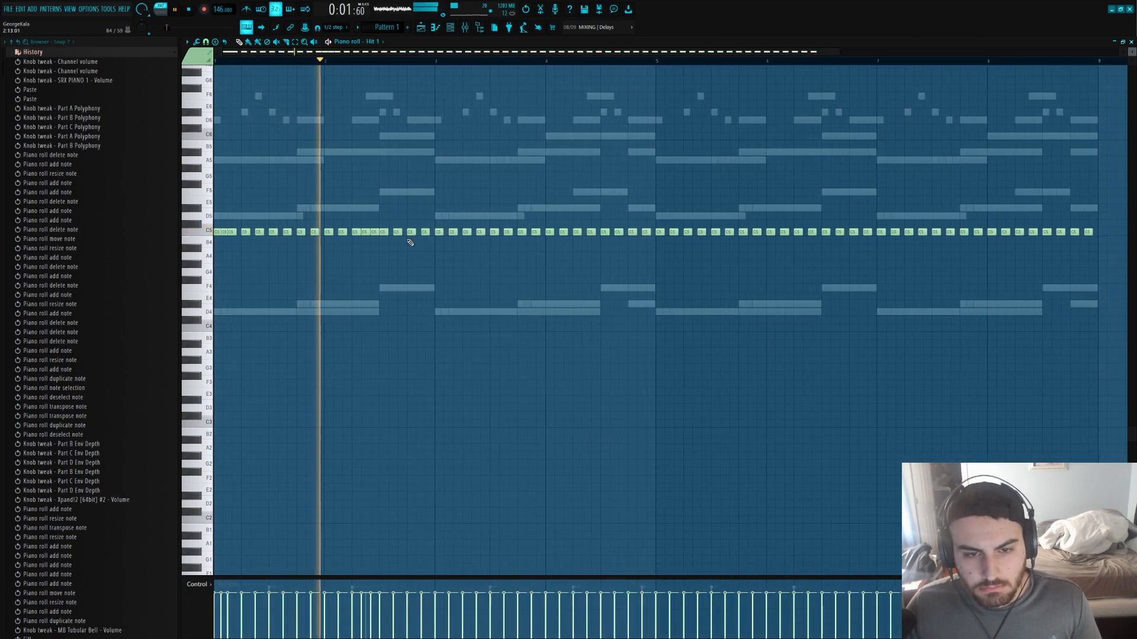
right_click(386, 233)
right_click(425, 232)
click(382, 235)
- Undo the hat roll edits in the Hit 1 piano roll
key(ctrl+alt+z)
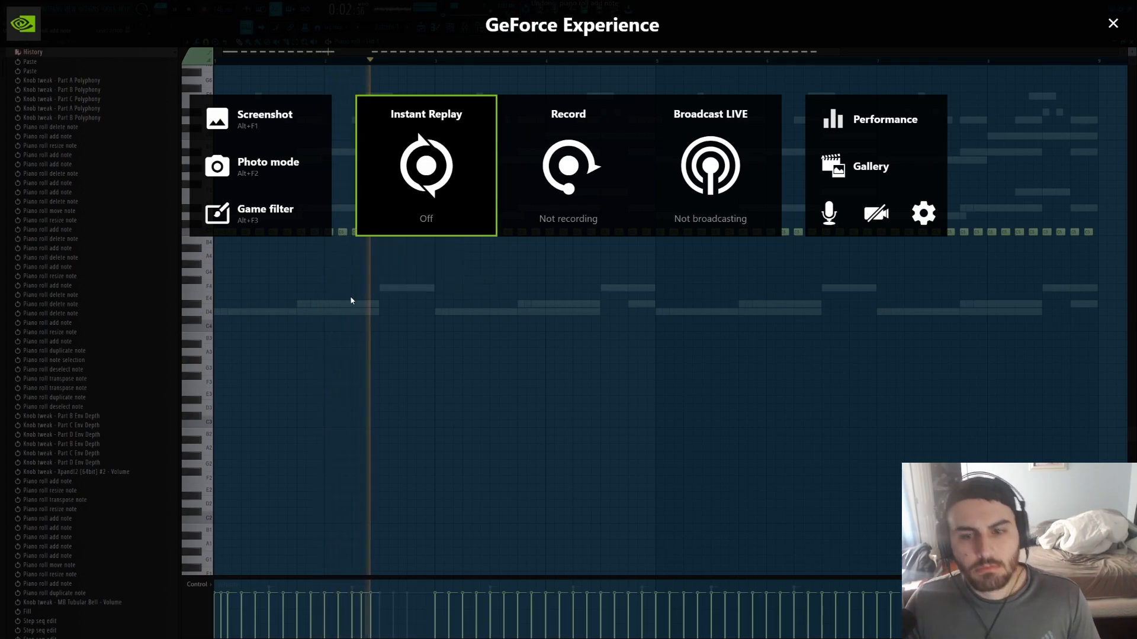
key(Escape)
key(ctrl+alt+z)
key(ctrl+alt+z)
key(ctrl+alt+z)
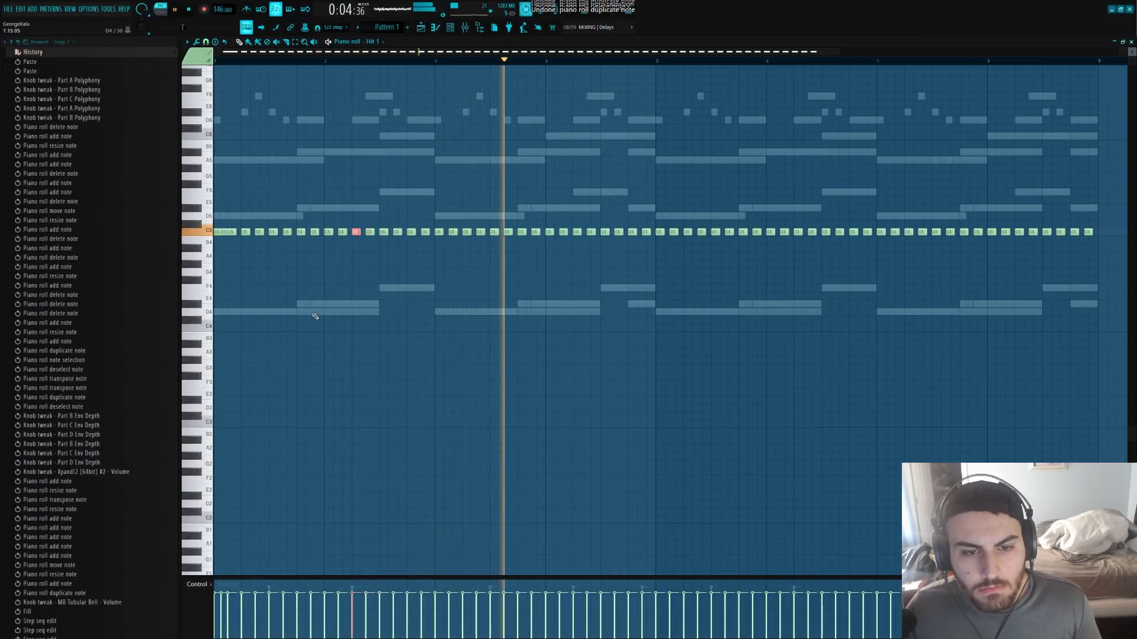
key(ctrl+alt+z)
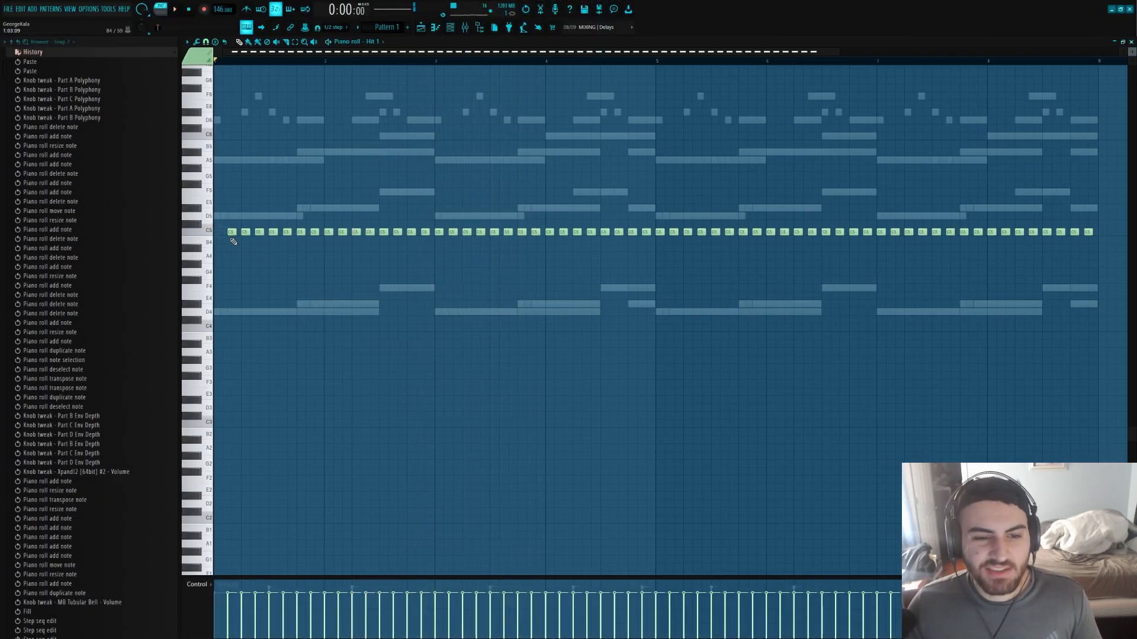
scroll(235, 261, down, 2)
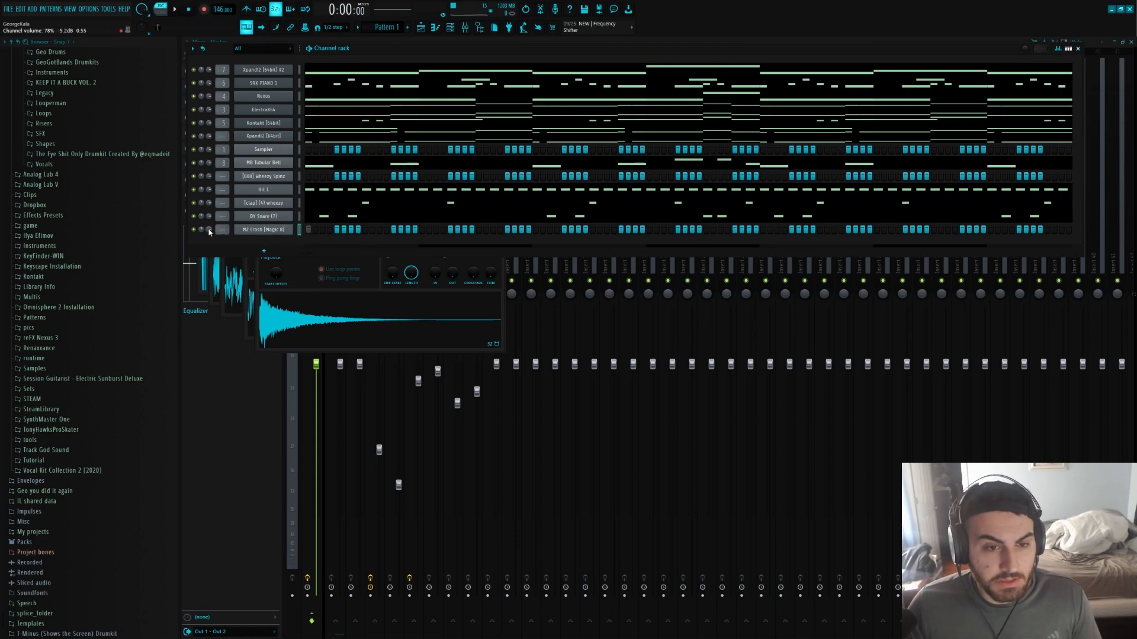
- Place MZ Crash [Magic 8] notes at C5 at the start of bar 1 and late in bar 1
right_click(298, 230)
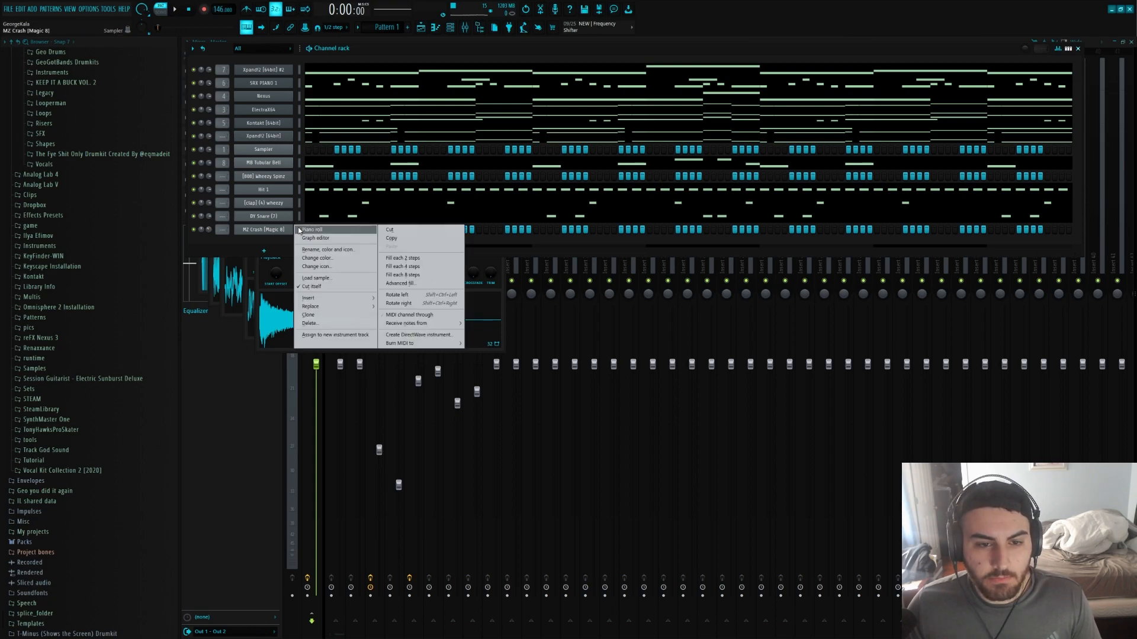
click(309, 230)
scroll(279, 233, up, 3)
click(308, 236)
drag(300, 198, 314, 286)
key(ctrl+a)
scroll(262, 188, down, 2)
key(ctrl+d)
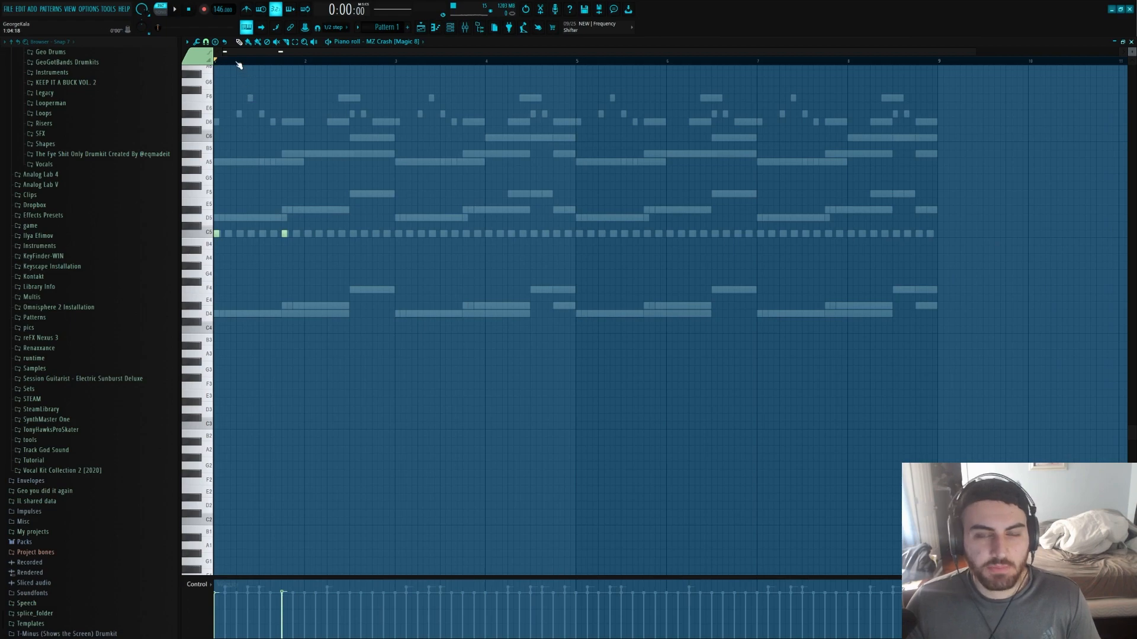
- Play the pattern and add matching crashes at the start and late in bar 3, repeating them through bars 5 to 8
key(space)
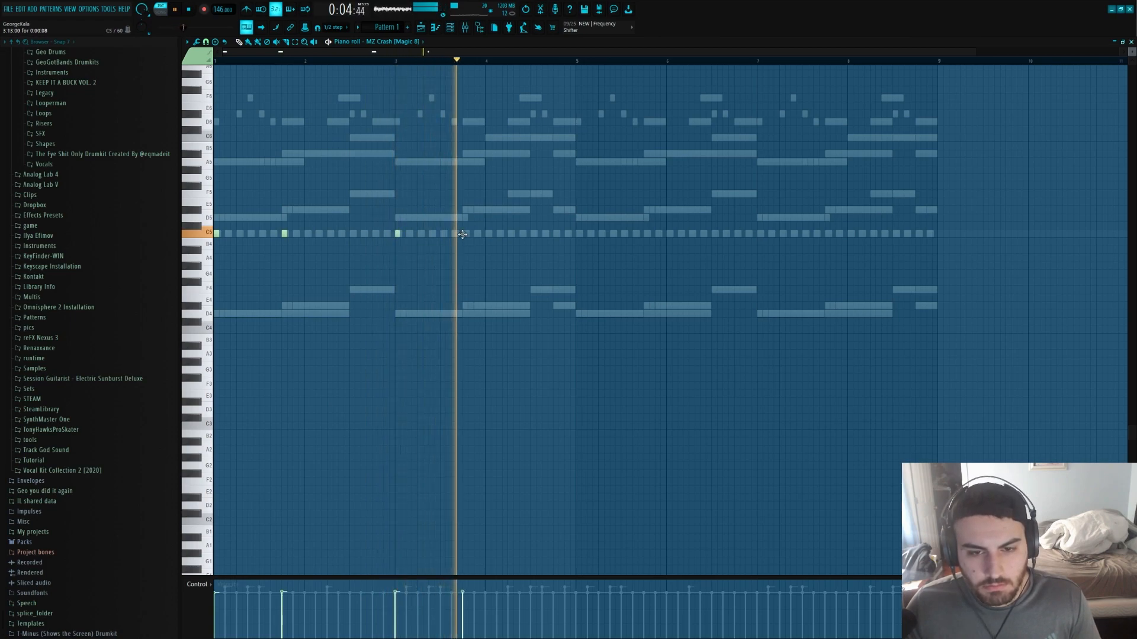
click(464, 234)
click(503, 228)
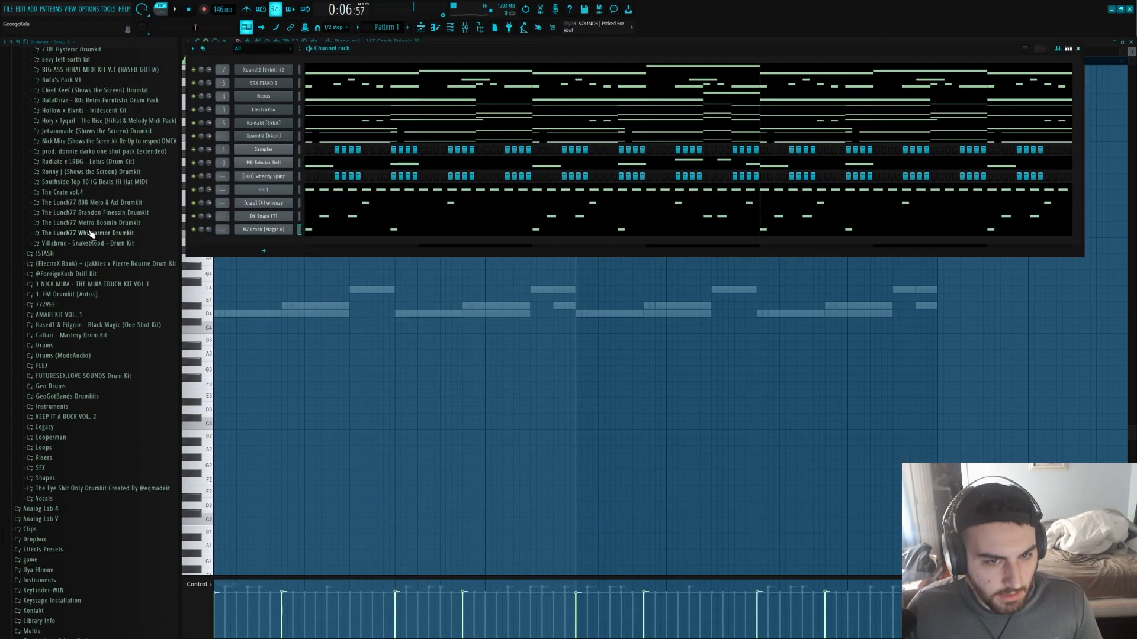
- Load the MZ Vox [Dirty Crowd] sample from the Vox folder of !Mike Zara's Stash as a new channel
scroll(92, 234, up, 6)
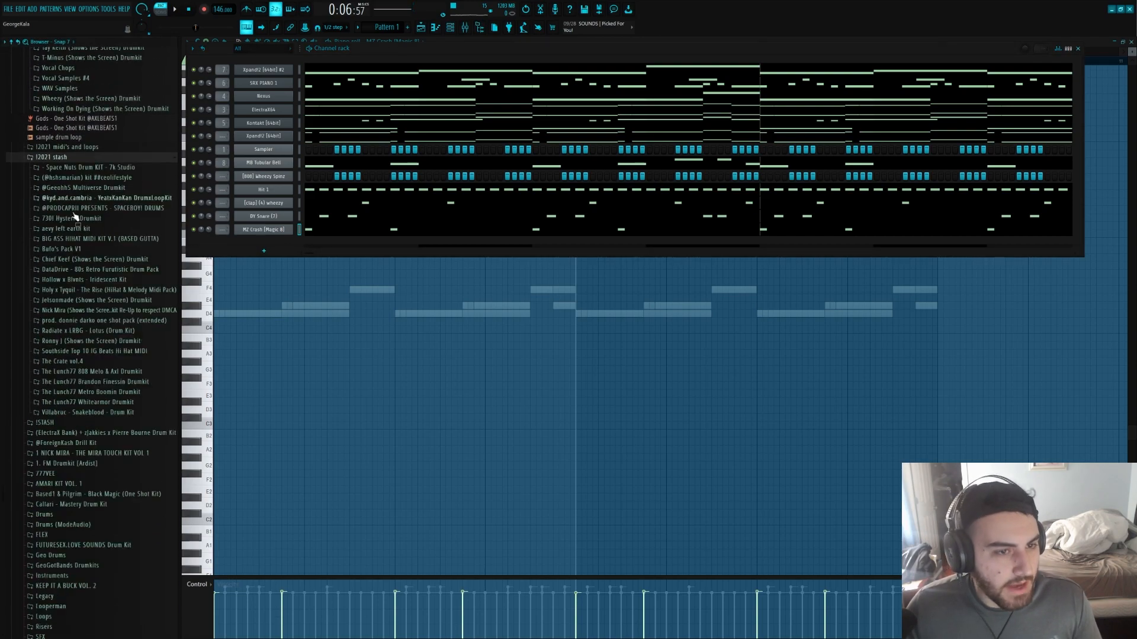
scroll(67, 319, down, 4)
scroll(67, 322, up, 11)
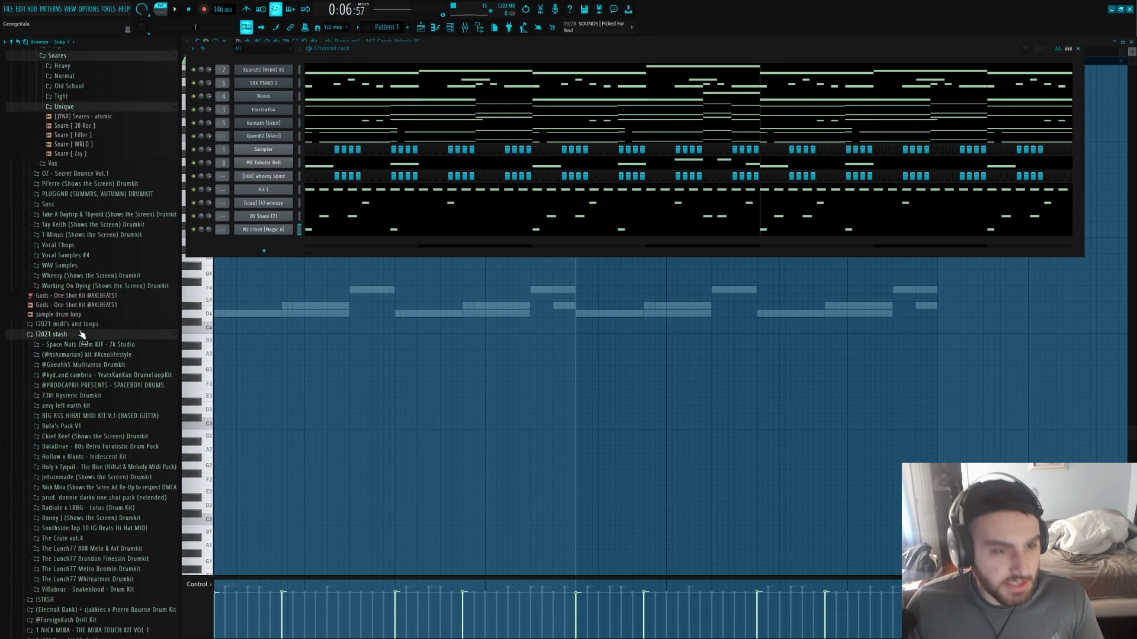
click(63, 384)
scroll(58, 397, up, 5)
scroll(58, 397, up, 15)
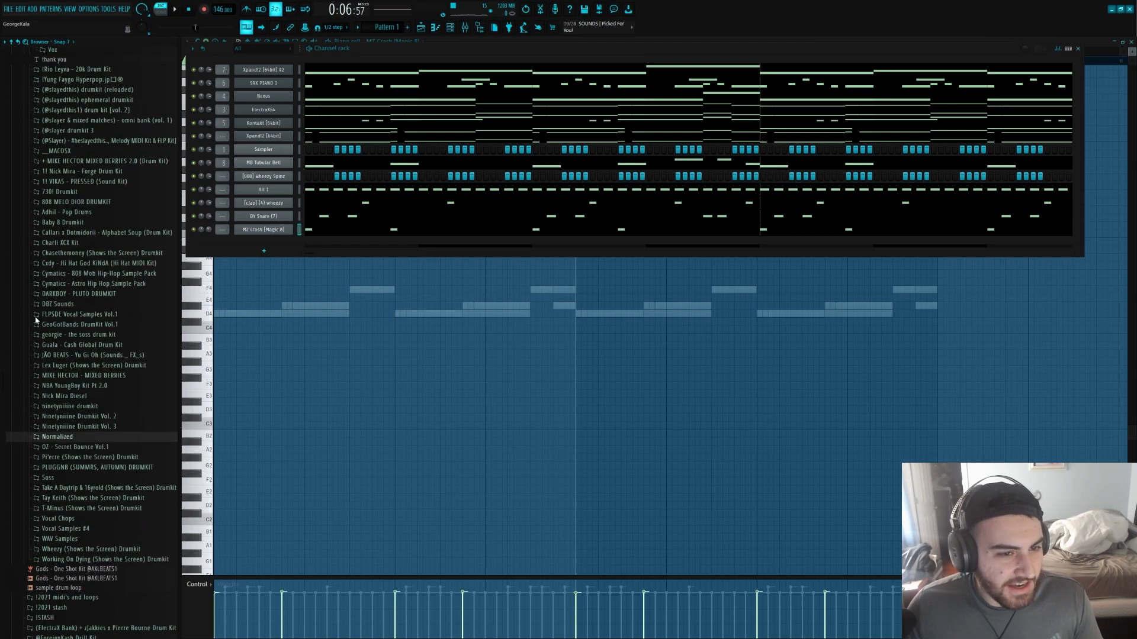
click(52, 330)
click(81, 383)
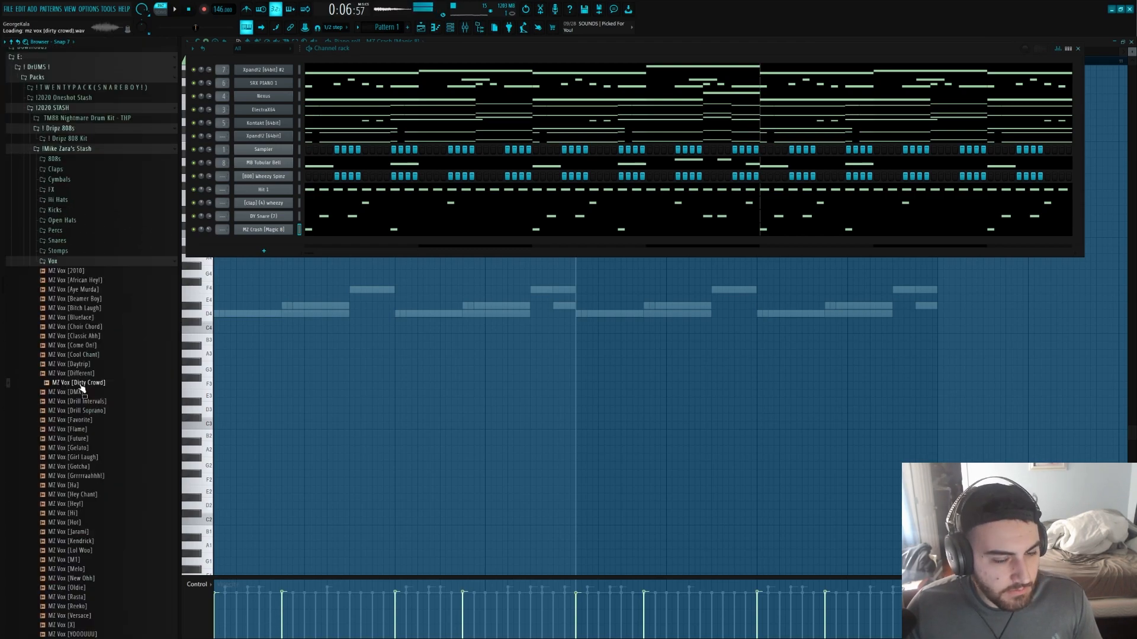
drag(282, 242, 264, 260)
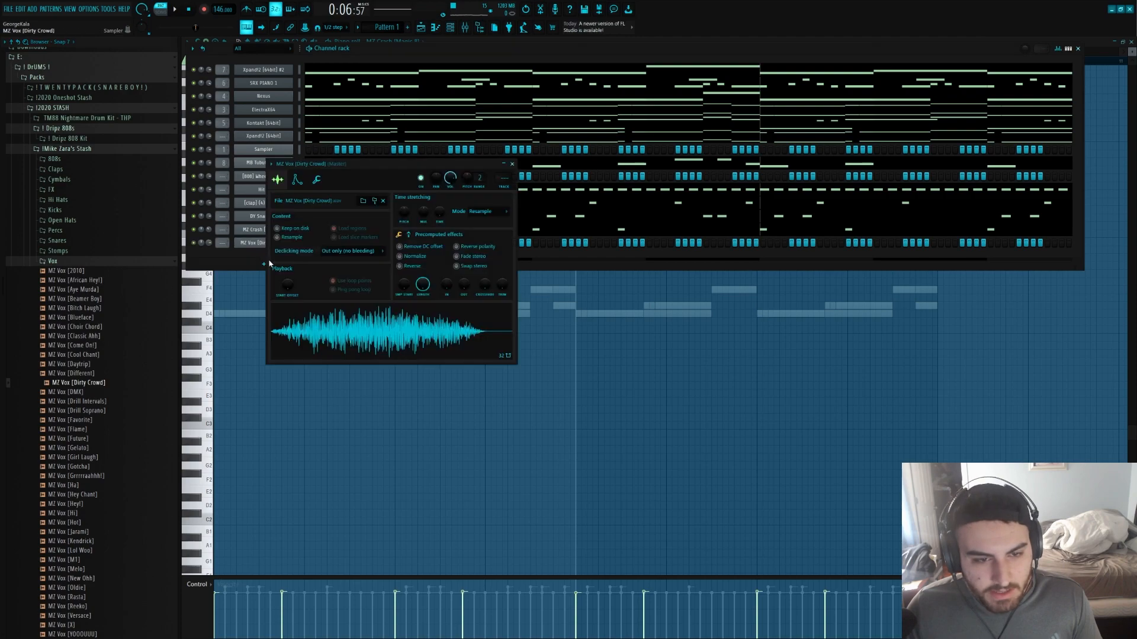
click(583, 264)
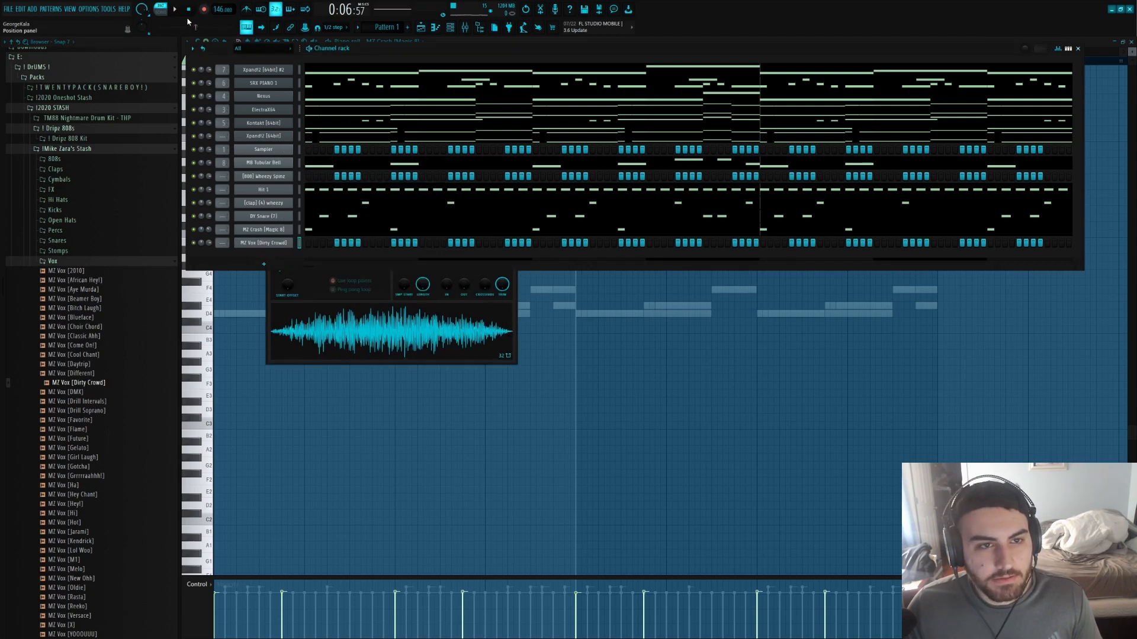
- Place an MZ Vox [Dirty Crowd] hit in the middle of bar 2 and repeat it every two bars through bar 8
click(176, 10)
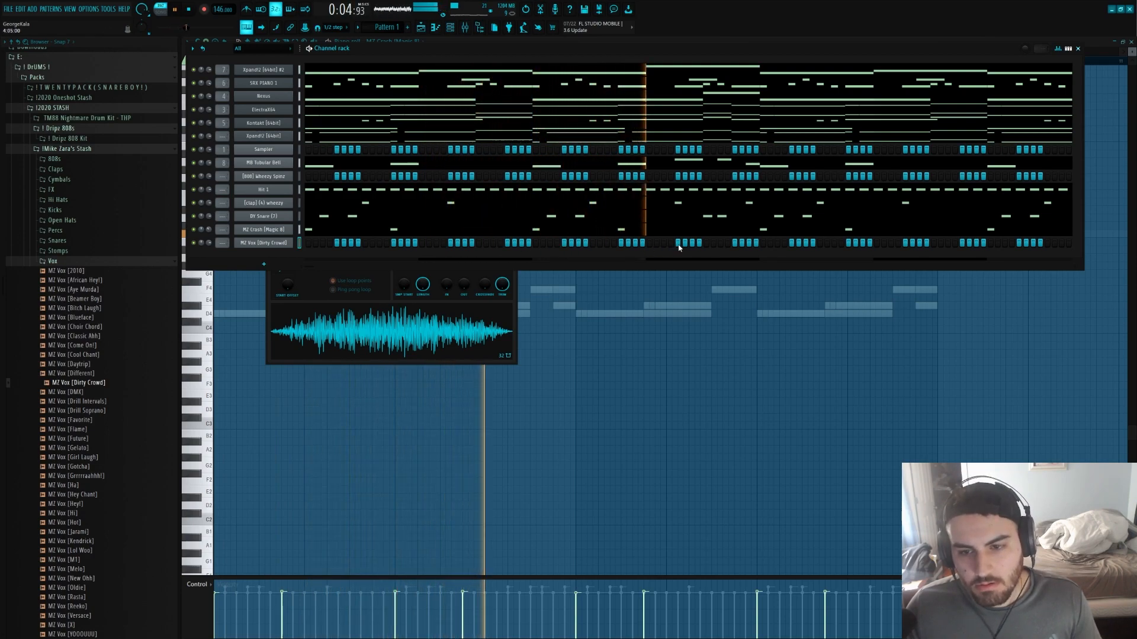
click(189, 12)
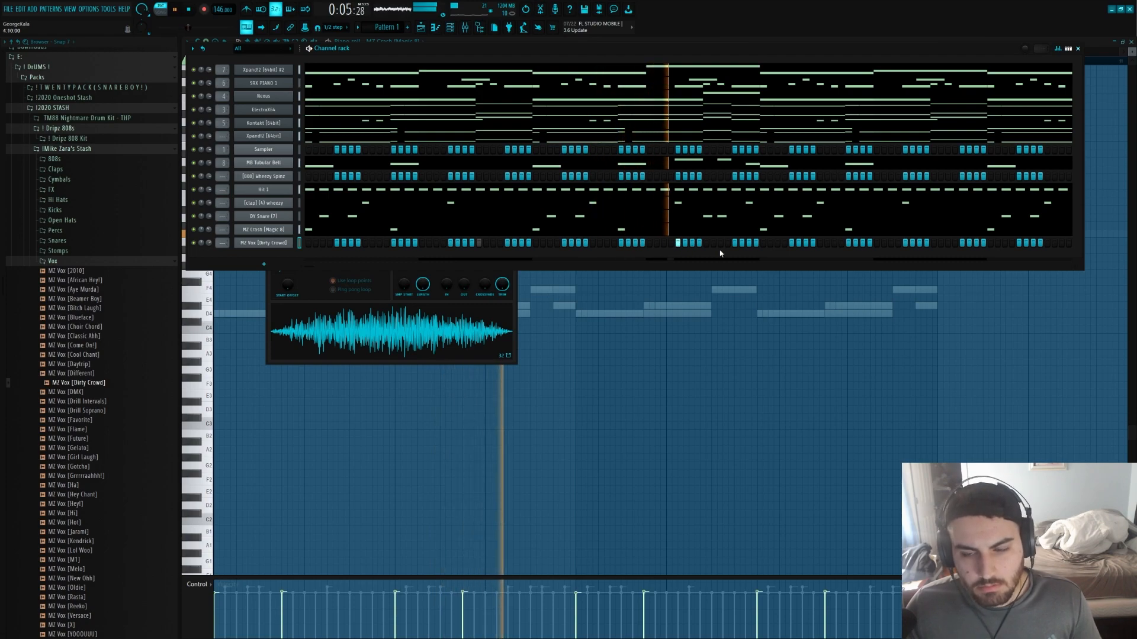
right_click(285, 243)
click(310, 242)
drag(575, 61, 18, 45)
key(ctrl+b)
key(ctrl+d)
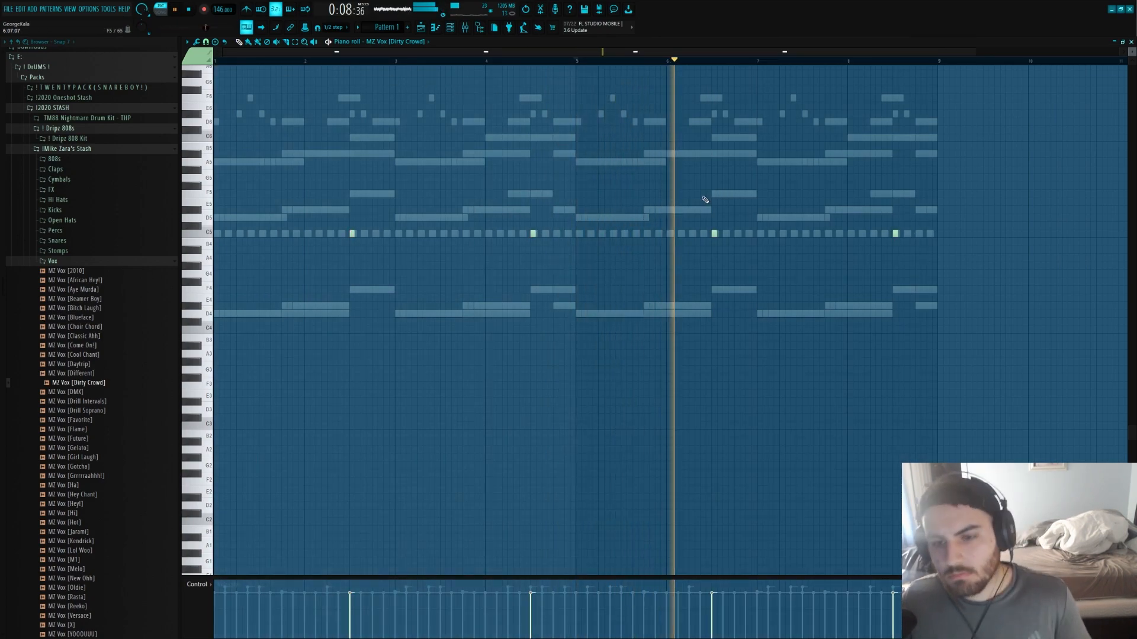
- Delete the MZ Vox [Dirty Crowd] hits in bars 4 and 8
key(F6)
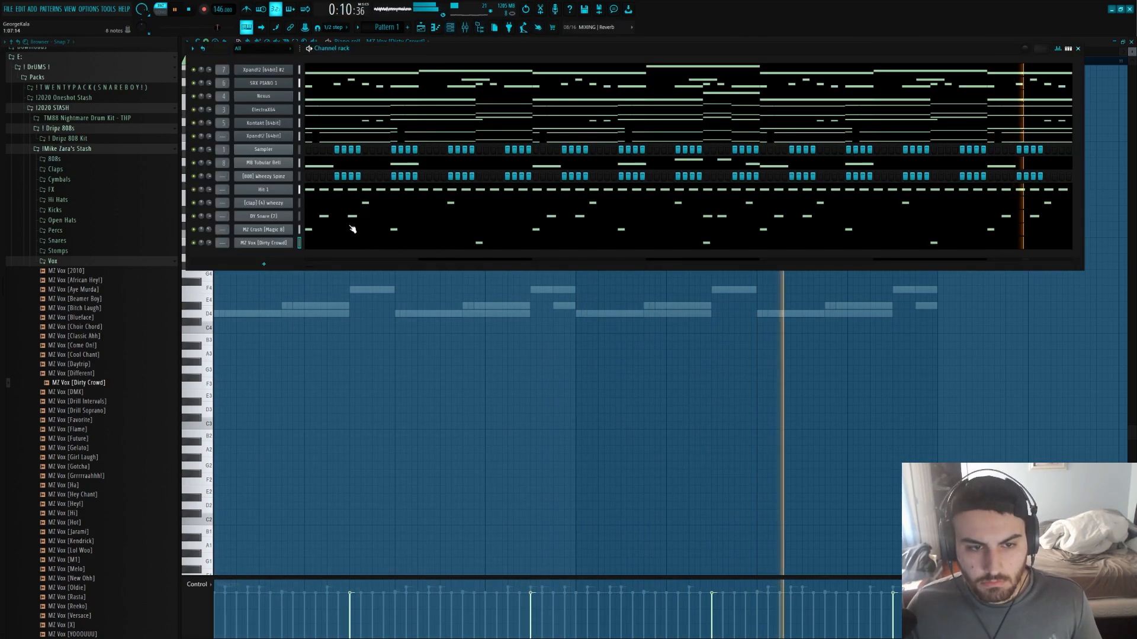
right_click(286, 178)
right_click(279, 368)
right_click(533, 234)
right_click(895, 234)
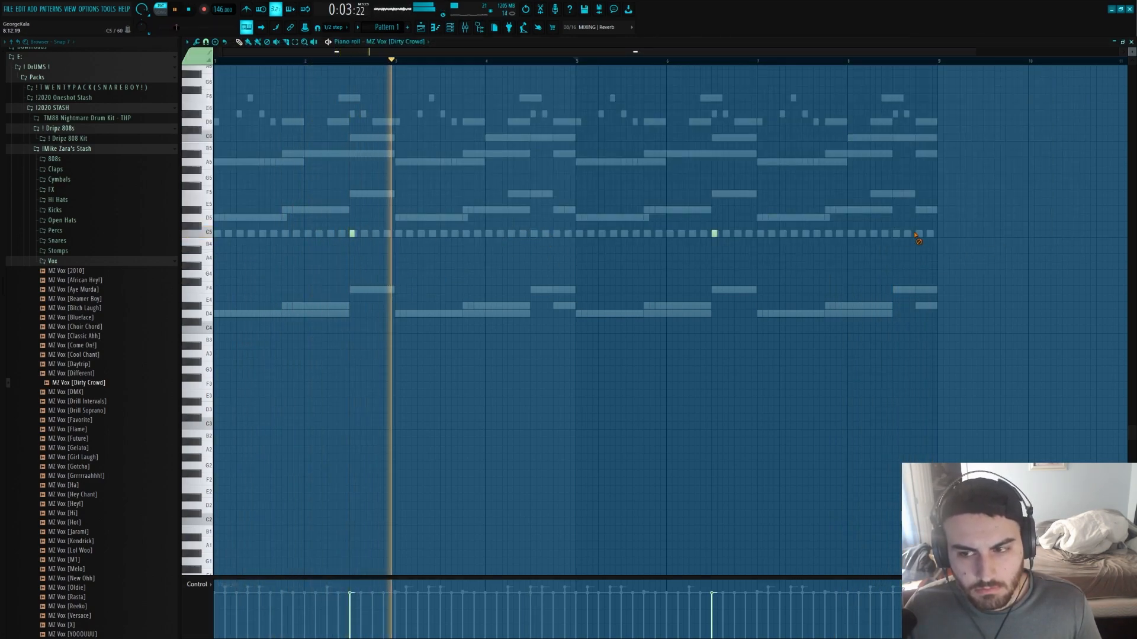
scroll(444, 233, up, 2)
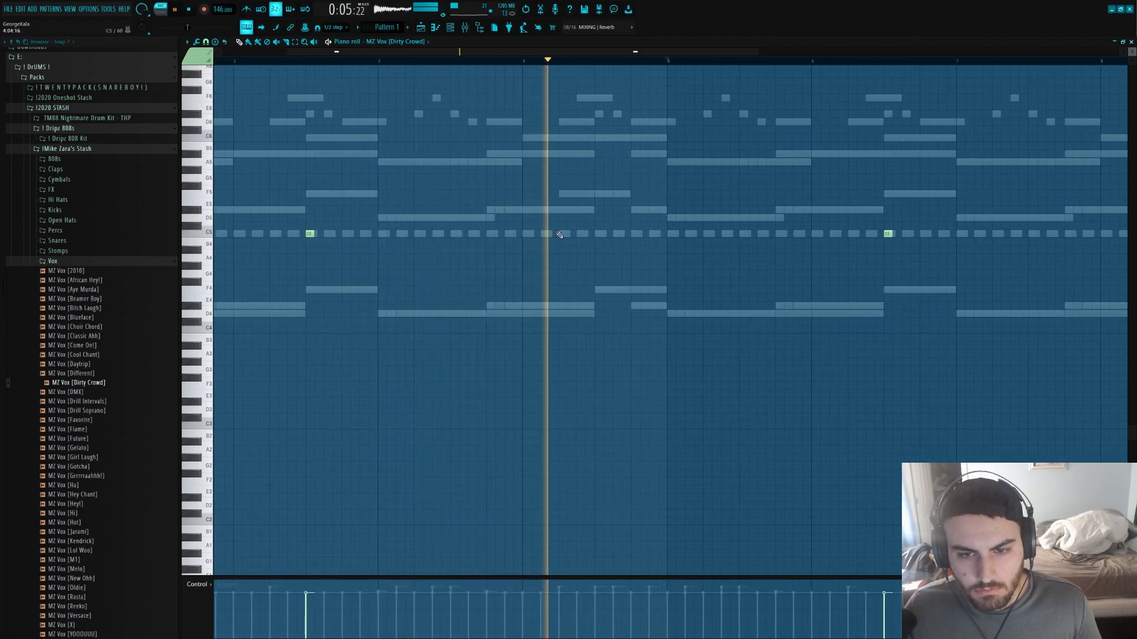
- Place two close MZ Vox [Dirty Crowd] hits in bar 4 and matching hits in bar 8, and play the pattern
scroll(627, 238, down, 2)
click(447, 62)
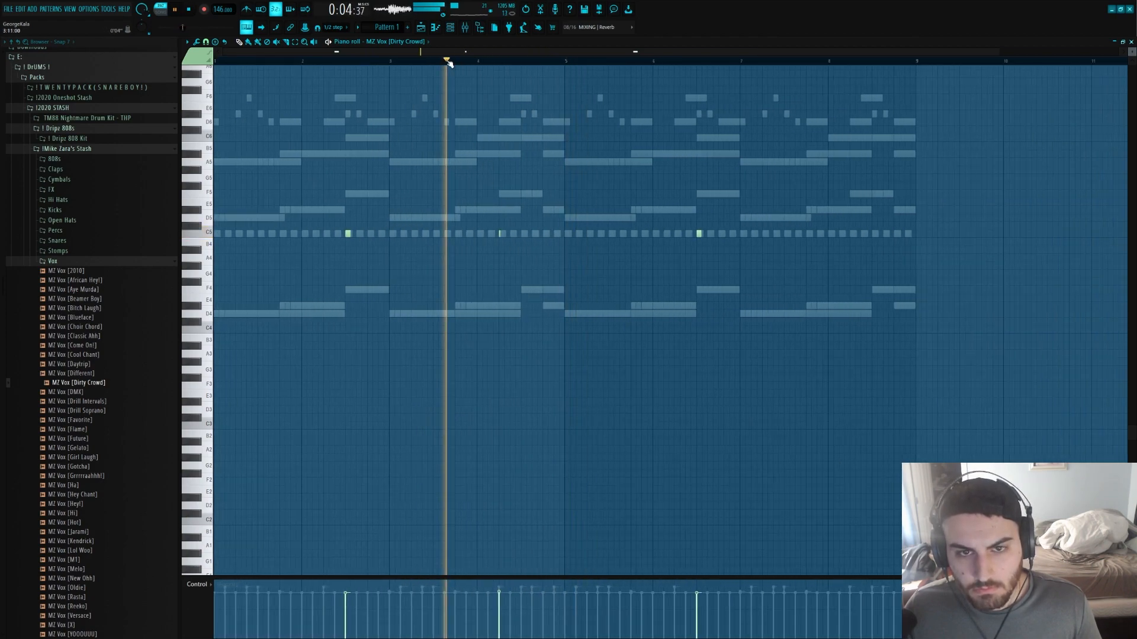
drag(500, 234, 505, 234)
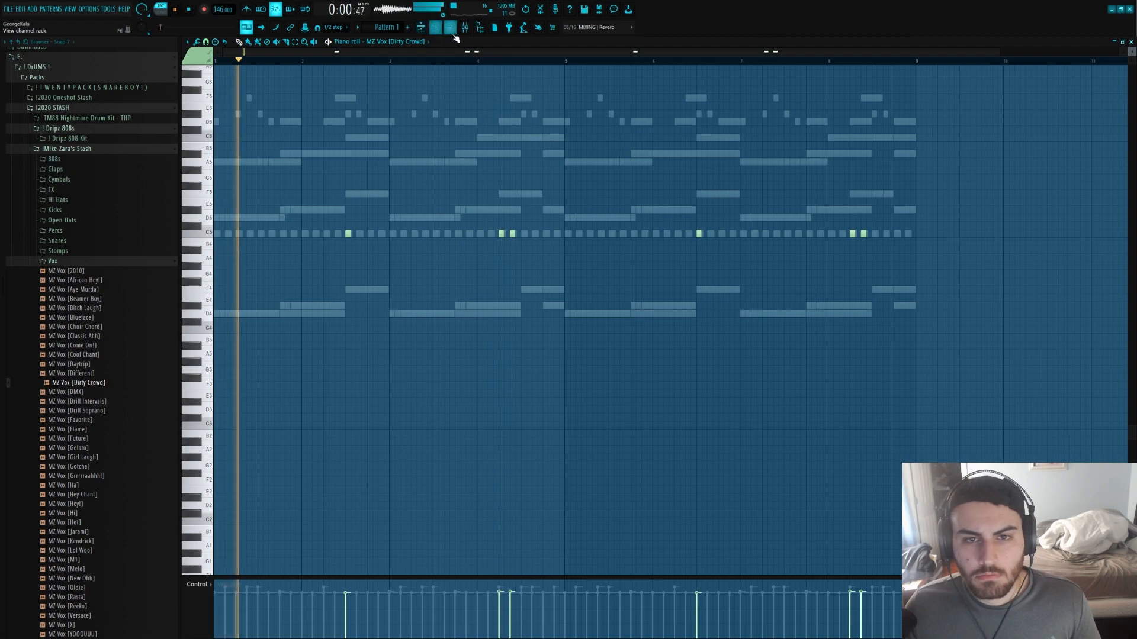
click(451, 29)
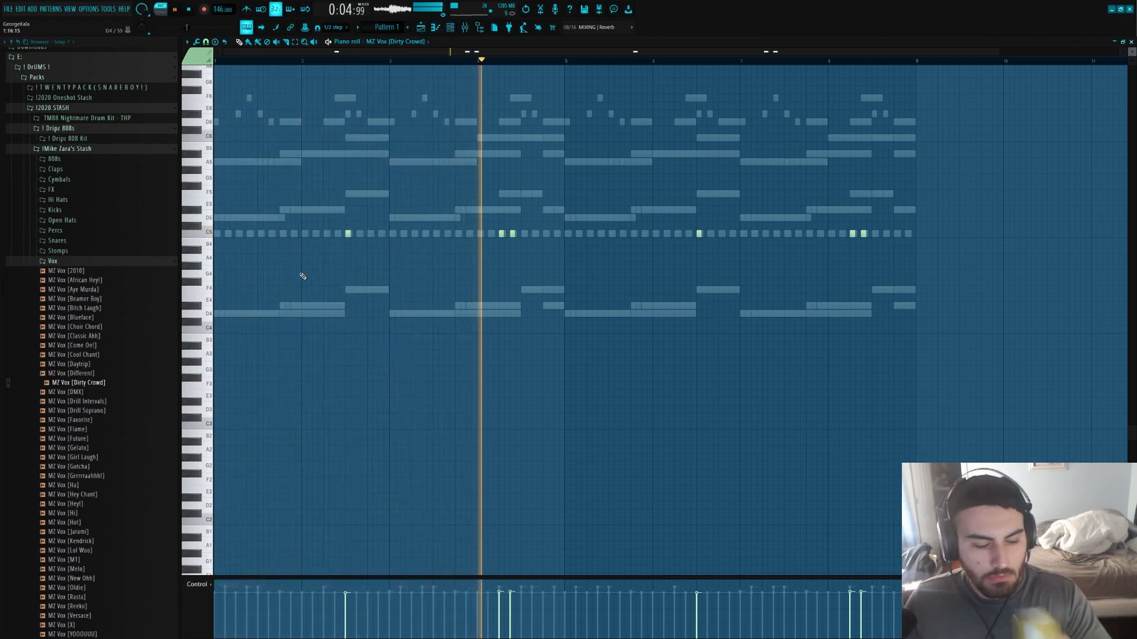
- Stop playback and open the [808] Wheezy Spinz channel's piano roll, placing a D5 note at the start of bar 1
click(460, 31)
key(space)
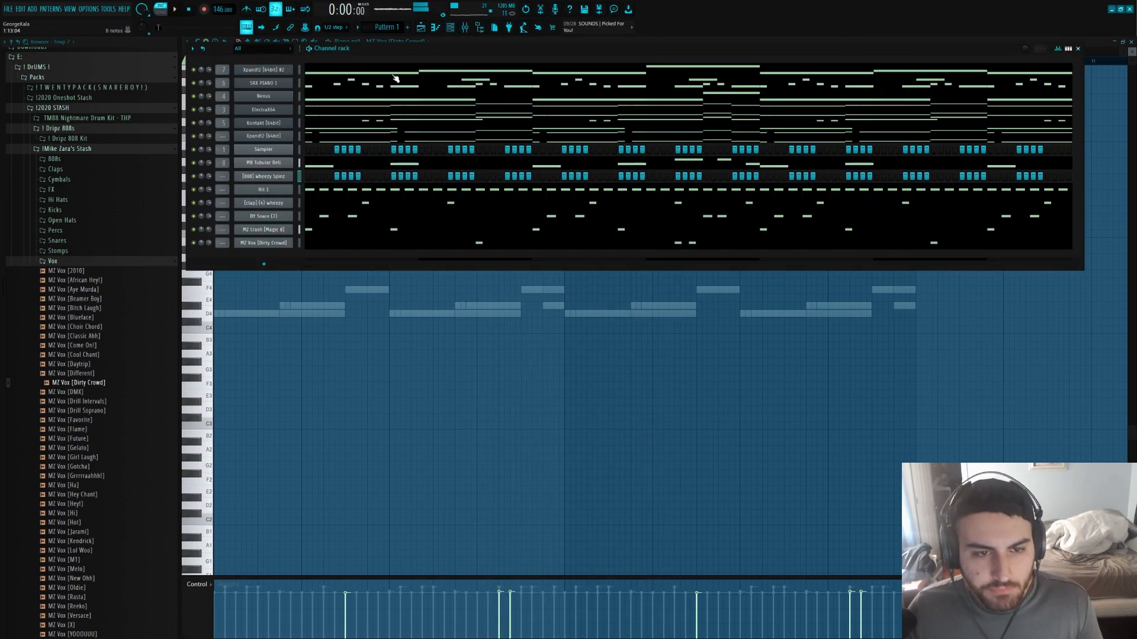
right_click(289, 176)
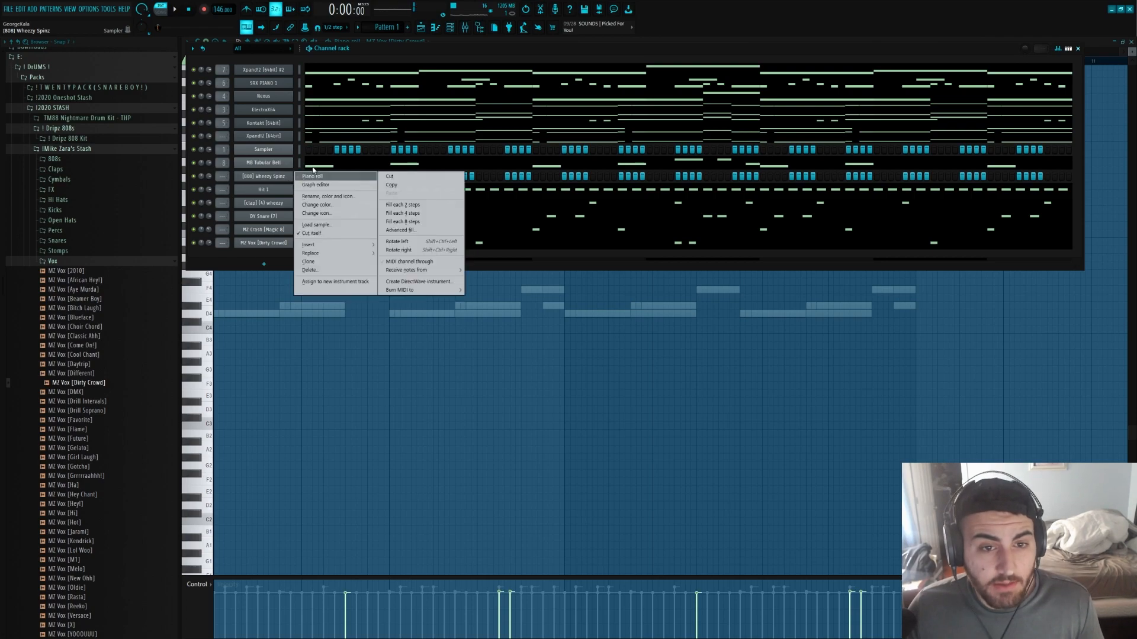
click(311, 177)
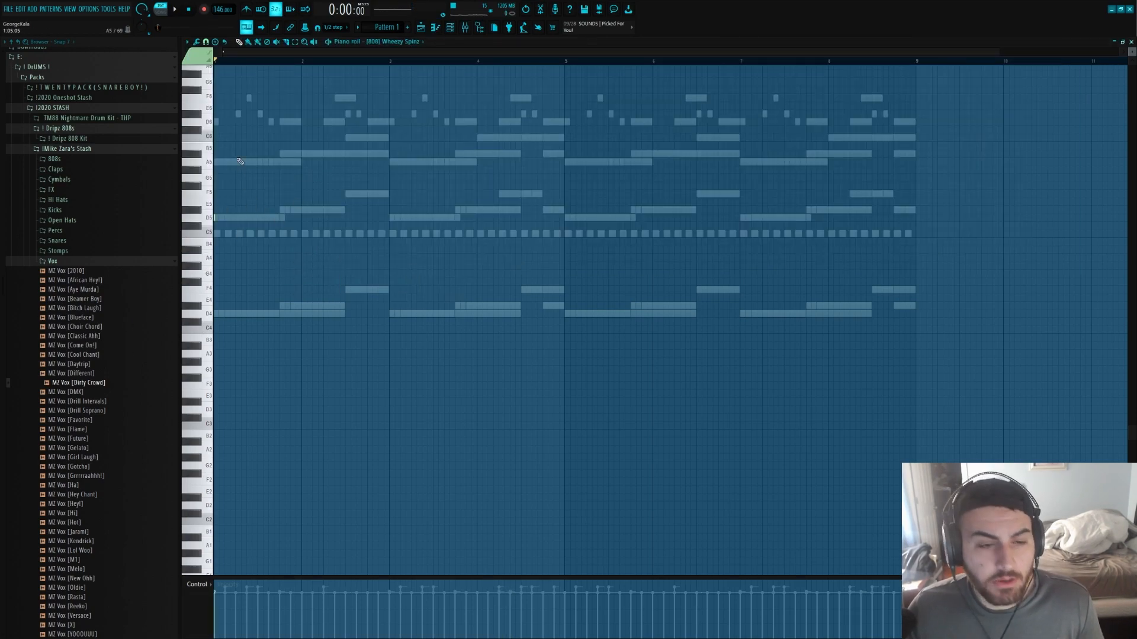
click(216, 137)
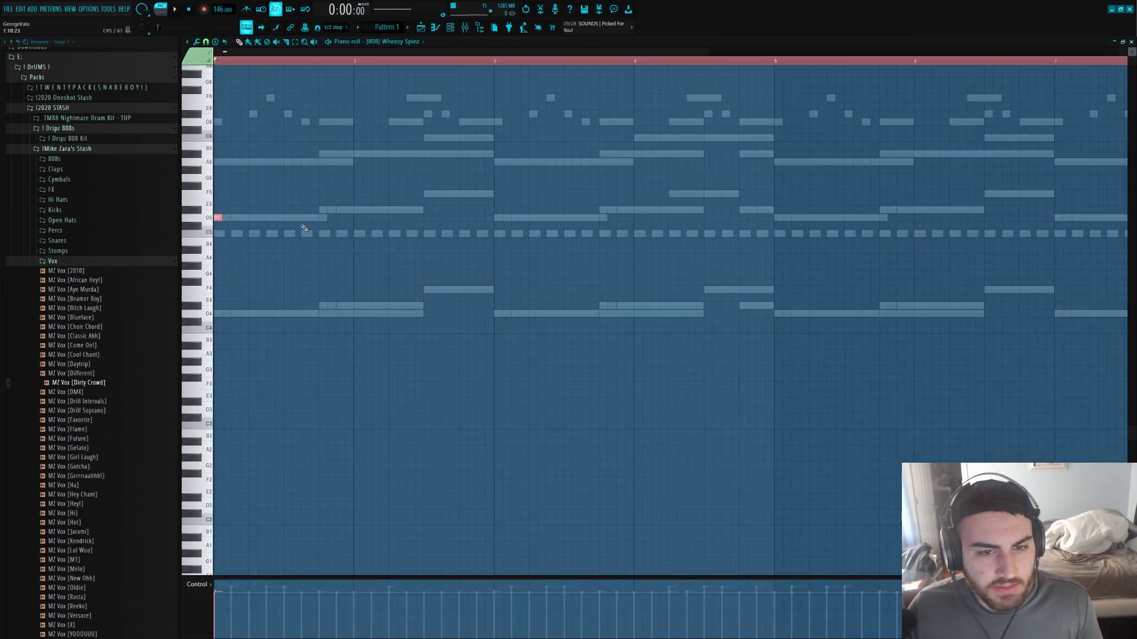
key(ctrl+d)
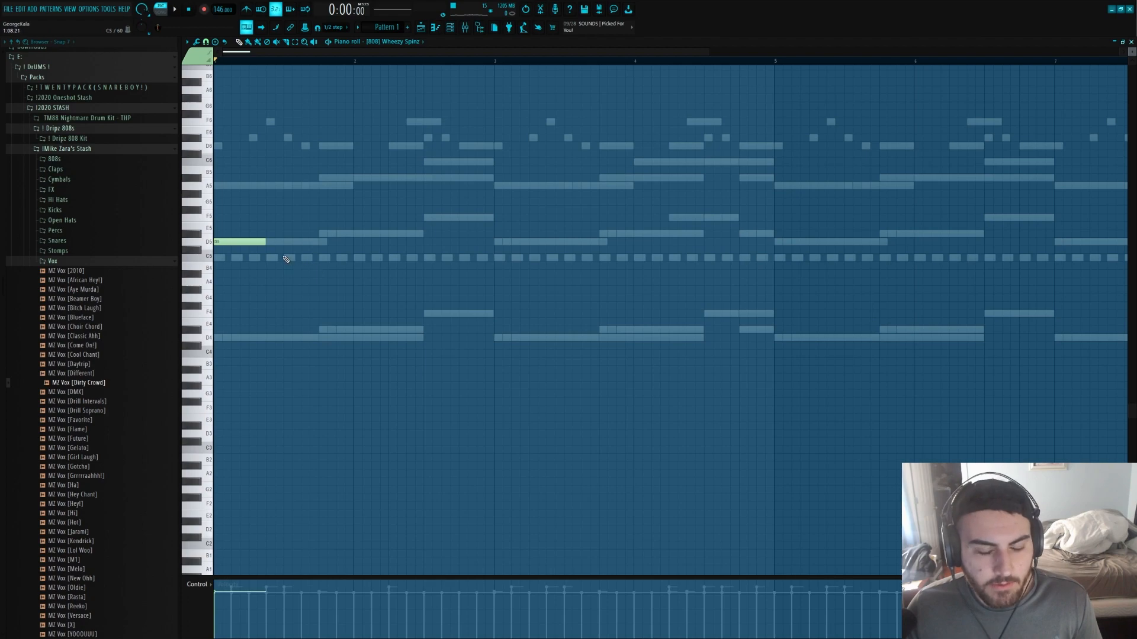
- Add a D#5 late in bar 1 and F5 in bar 2 to the 808 line, repeating it in bars 3 and 4 with short F5 hits
key(space)
click(320, 233)
click(426, 218)
key(ctrl+b)
key(ctrl+a)
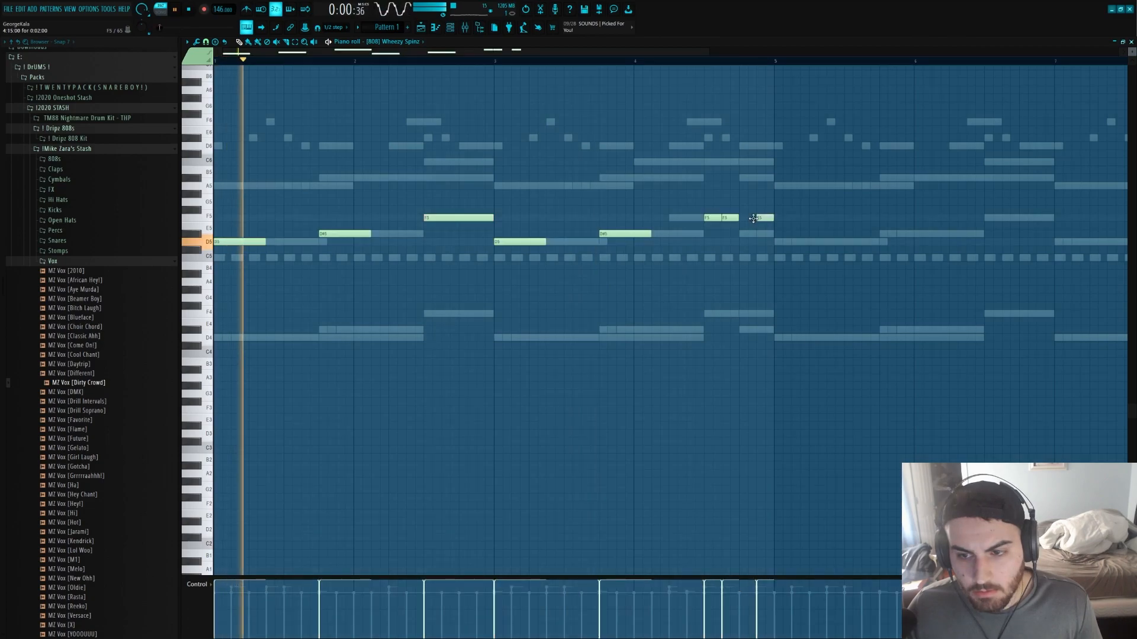
- Lower the last 808 note of bar 4 to D#5 and repeat the four-bar line through bar 8 with legato note lengths
drag(758, 218, 758, 234)
scroll(724, 269, down, 3)
key(ctrl+b)
key(ctrl+d)
key(ctrl+l)
key(space)
key(space)
- Set the [808] Wheezy Spinz channel to cut itself when retriggered, and play back its line in the piano roll
key(F6)
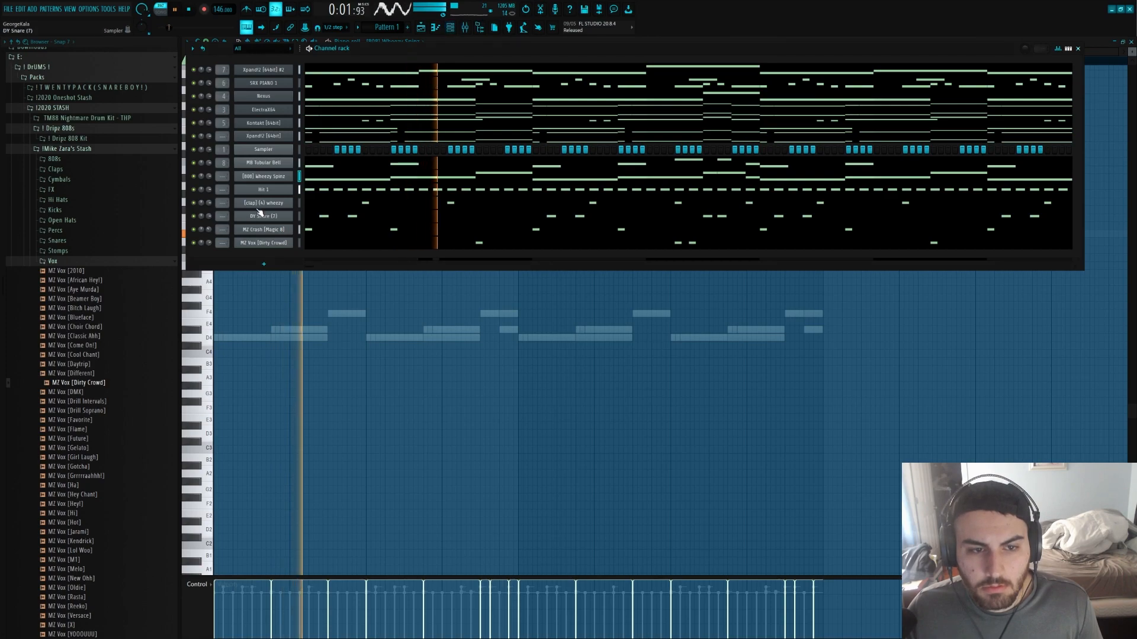
click(273, 177)
click(249, 110)
click(225, 220)
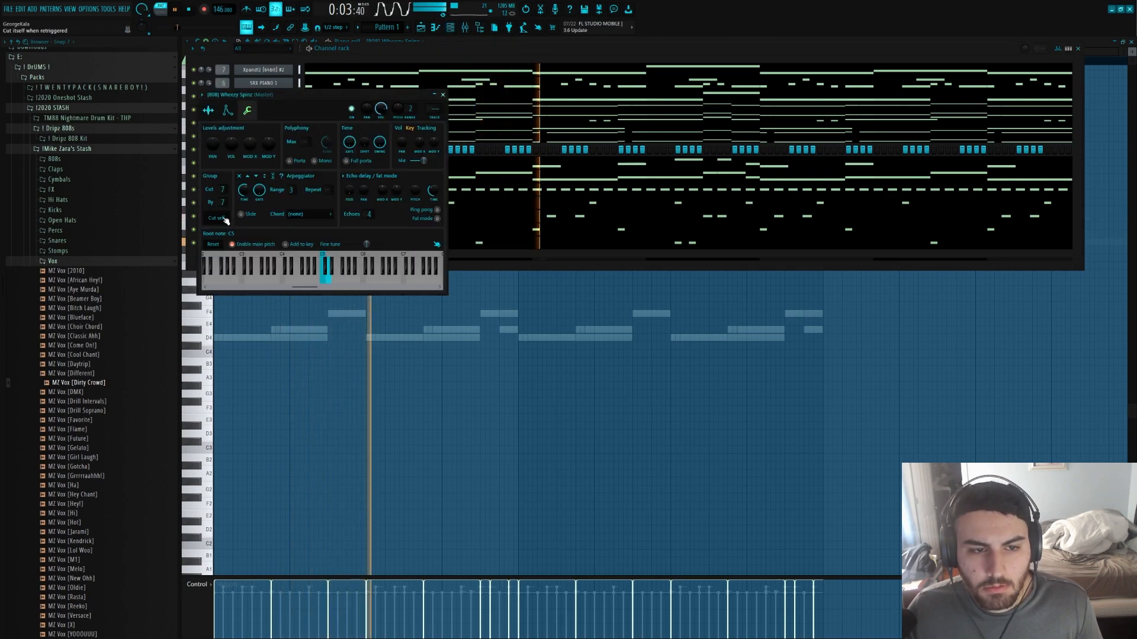
right_click(505, 388)
key(ctrl+a)
scroll(500, 308, up, 2)
key(ctrl+d)
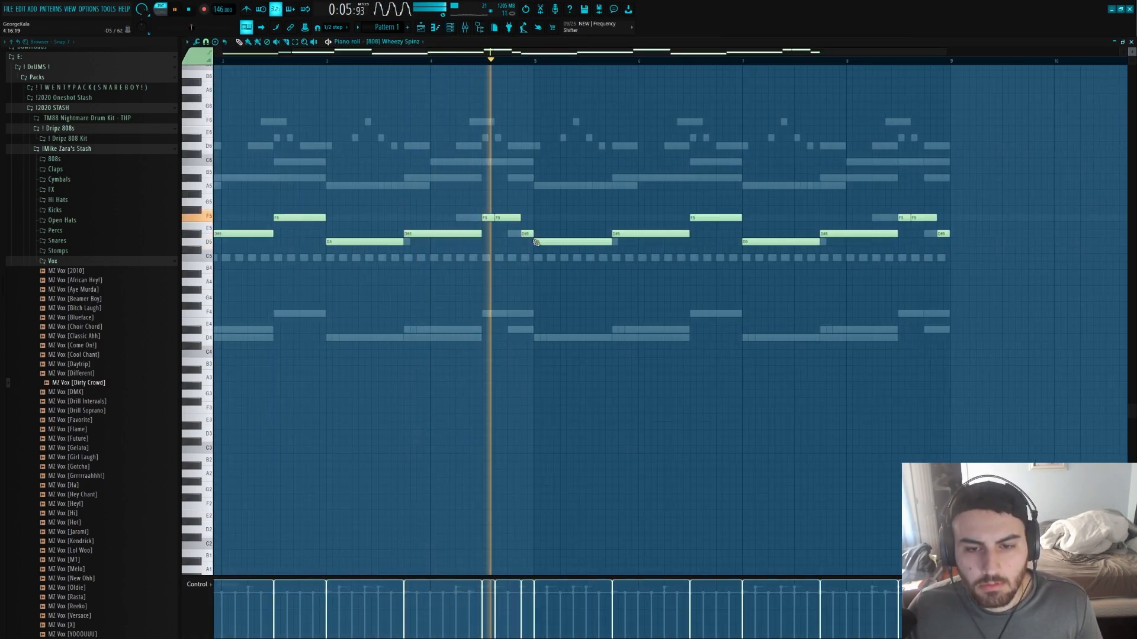
scroll(281, 83, down, 1)
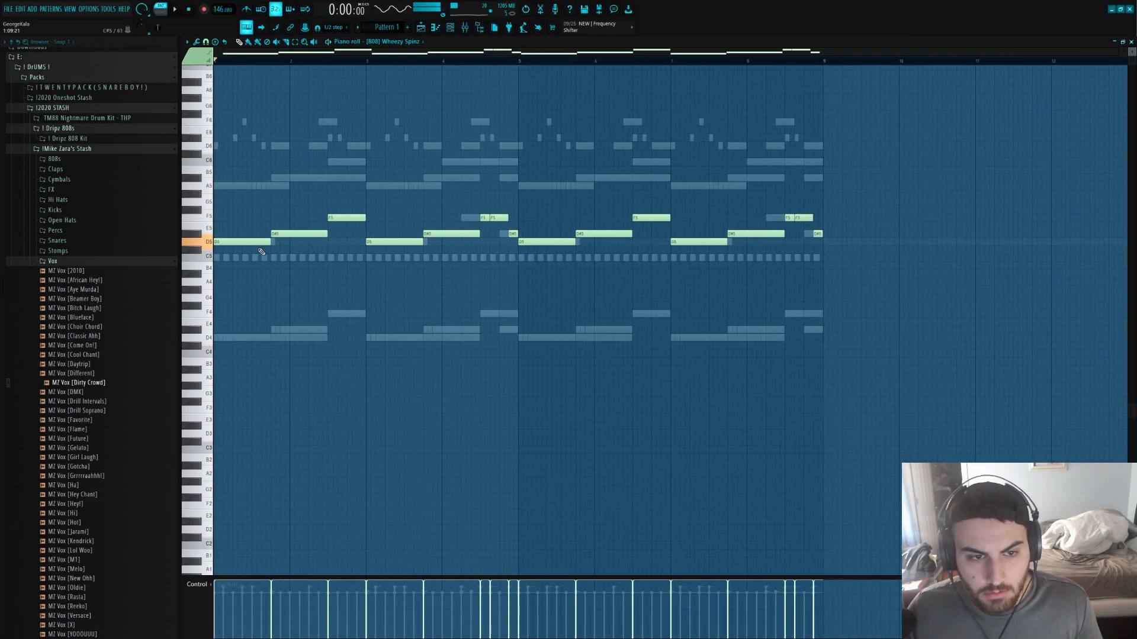
- Try shortening the first D5 808 note and reworking the F5 in bar 2 into delayed and shorter hits
drag(246, 242, 243, 243)
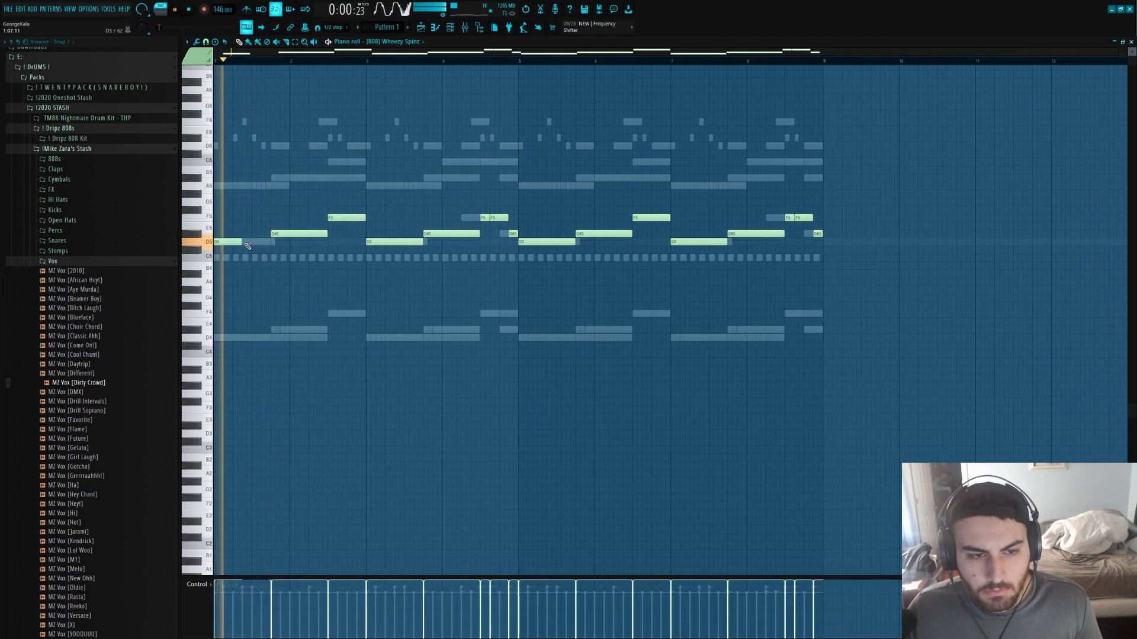
right_click(350, 218)
click(349, 218)
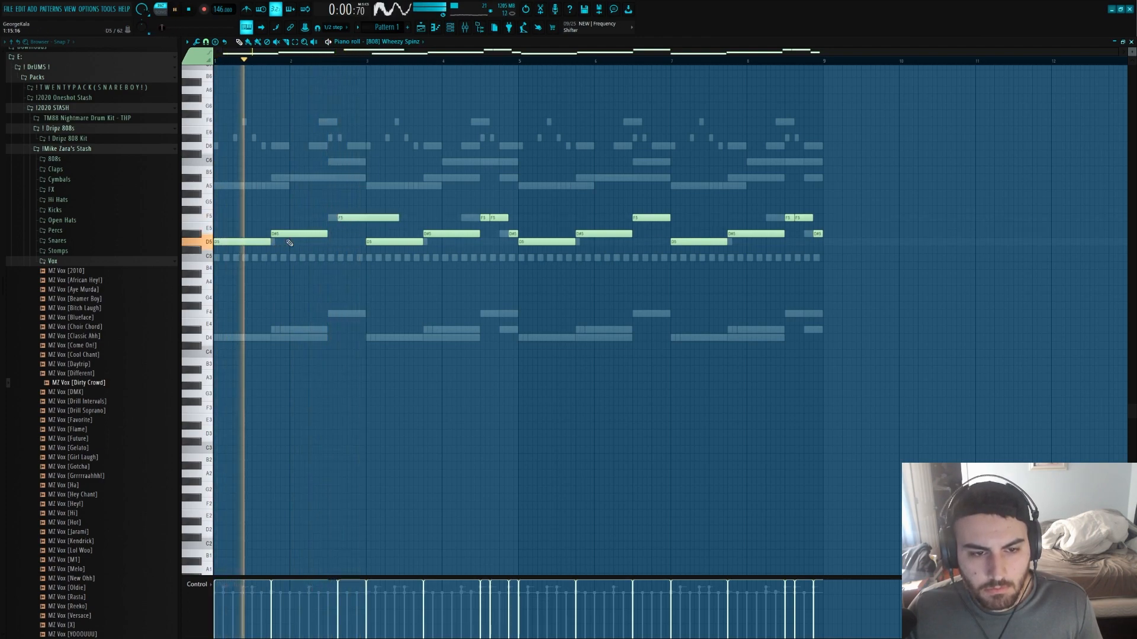
scroll(348, 229, up, 2)
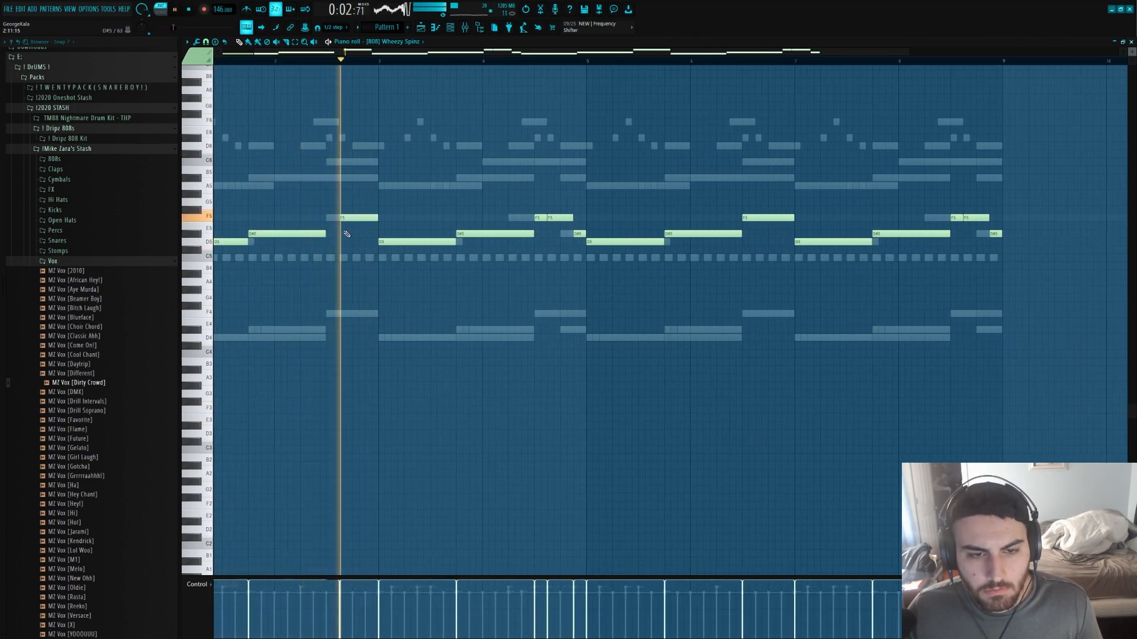
right_click(352, 218)
right_click(367, 219)
drag(329, 219, 371, 218)
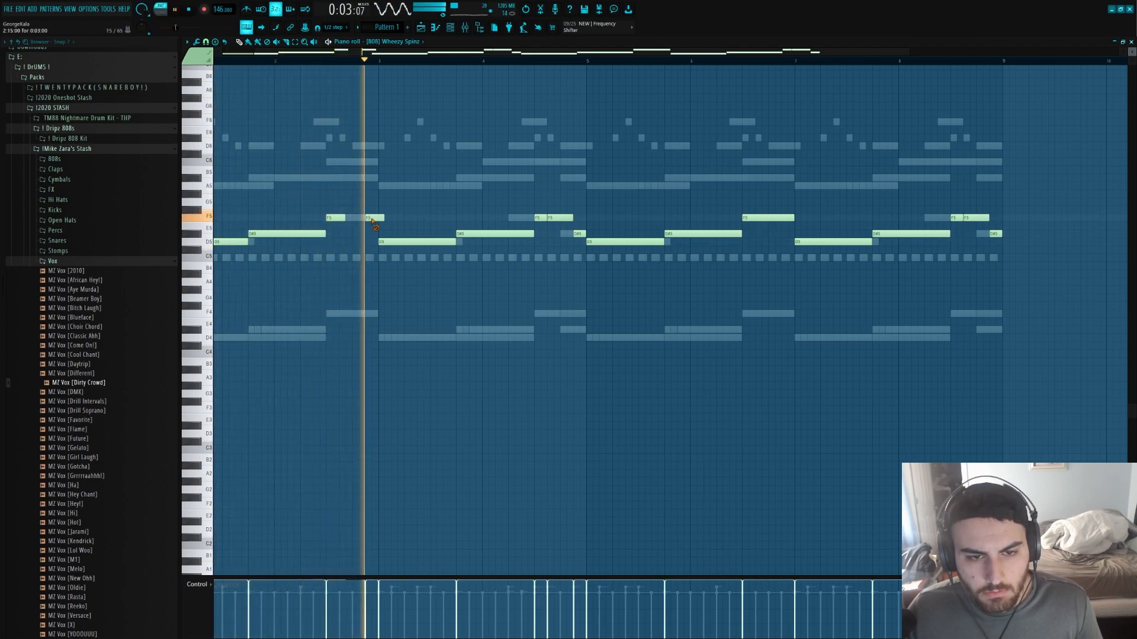
- Replace the two F5 808 notes in bar 4 with a single F5 hit and repeat the revised line through bar 8
right_click(540, 219)
right_click(559, 219)
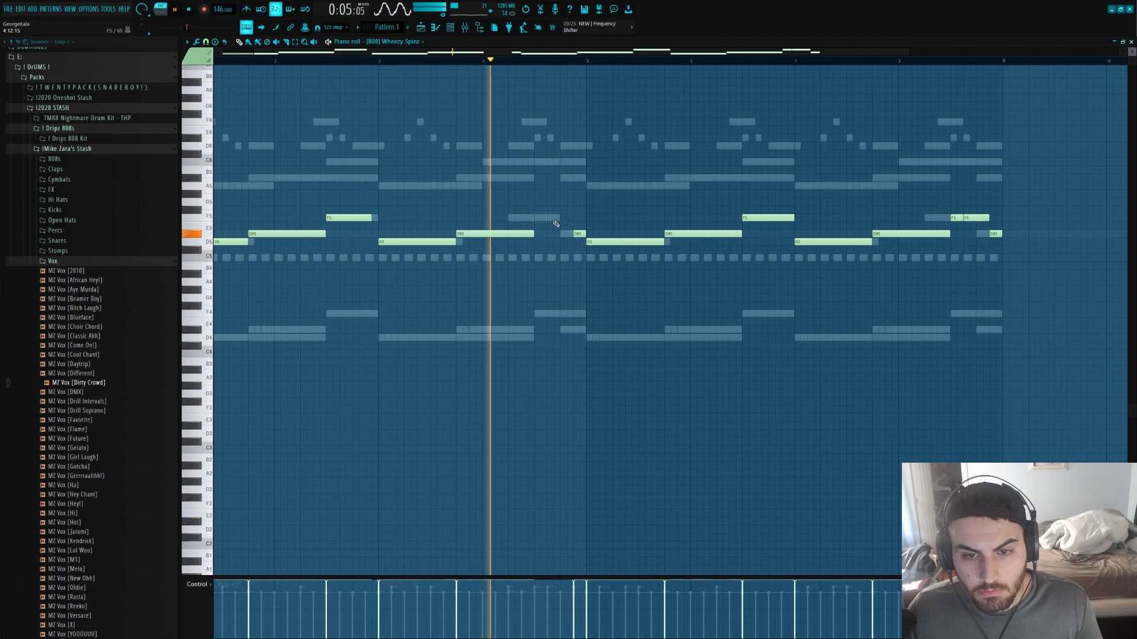
click(549, 219)
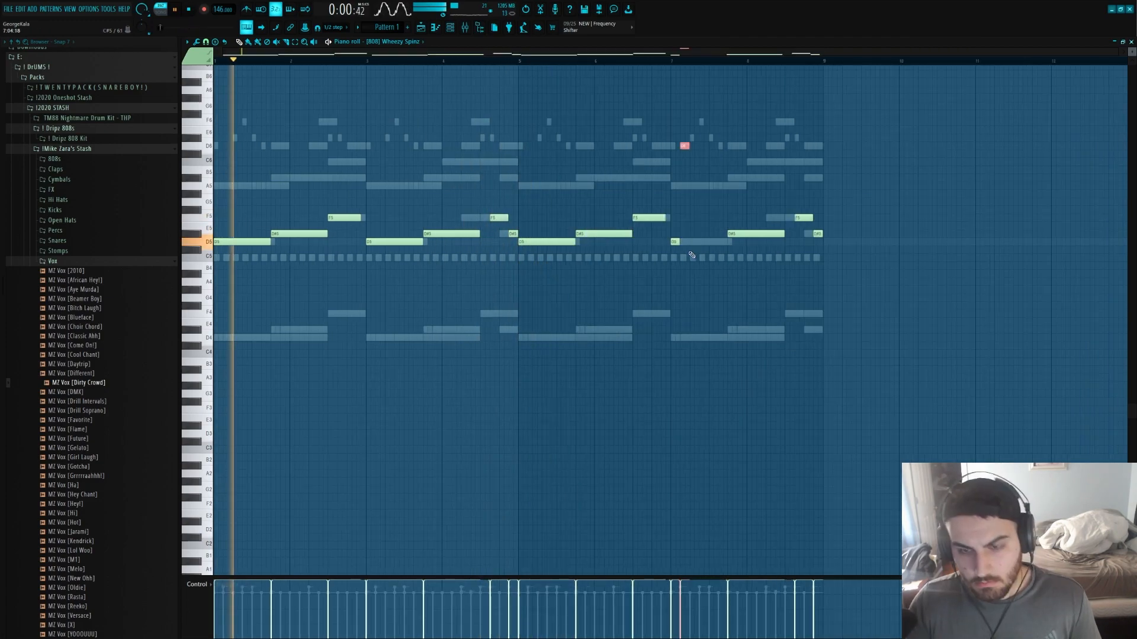
key(ctrl+a)
click(830, 235)
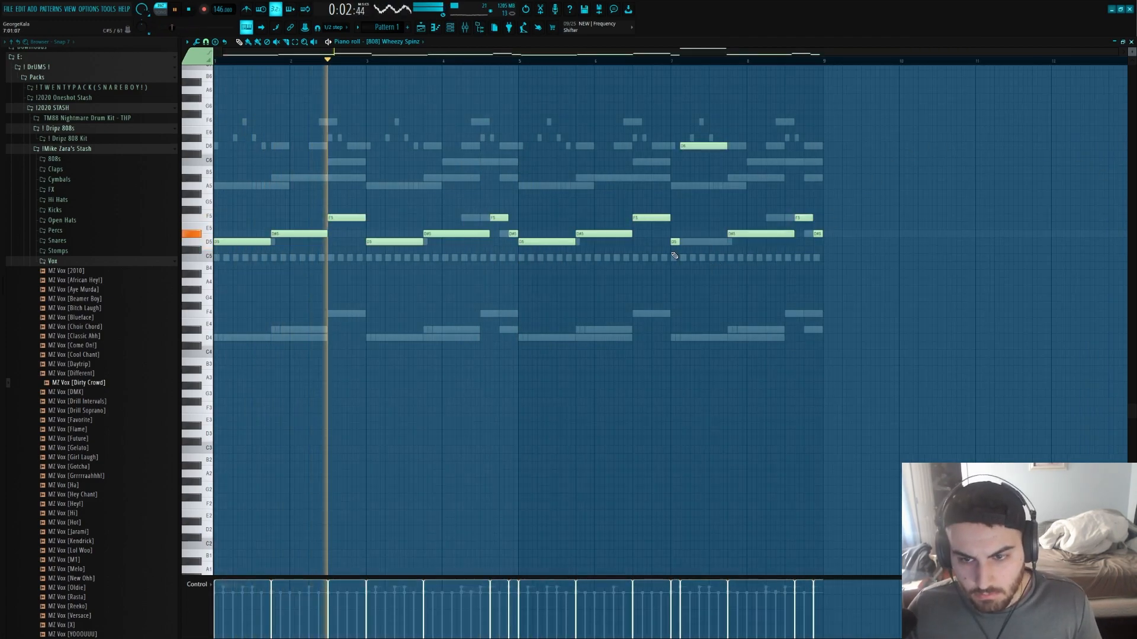
key(ctrl+a)
ctrl+click(836, 193)
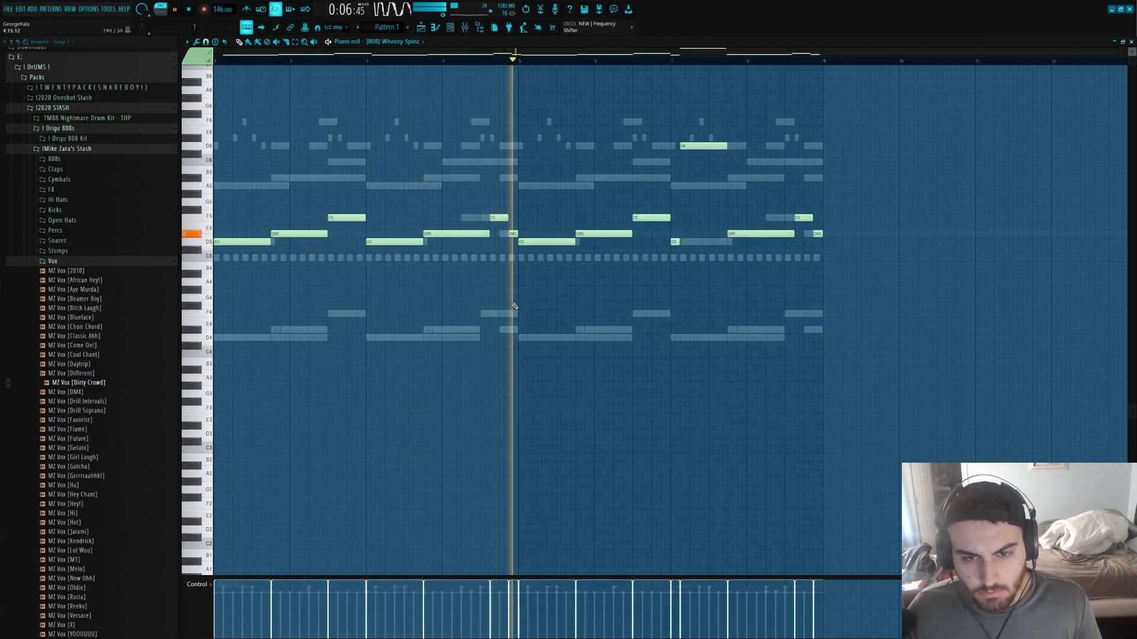
- Build an 808 fill in bar 7 with a D6 octave jump after the opening D5, followed by three short D5 notes
scroll(473, 299, up, 3)
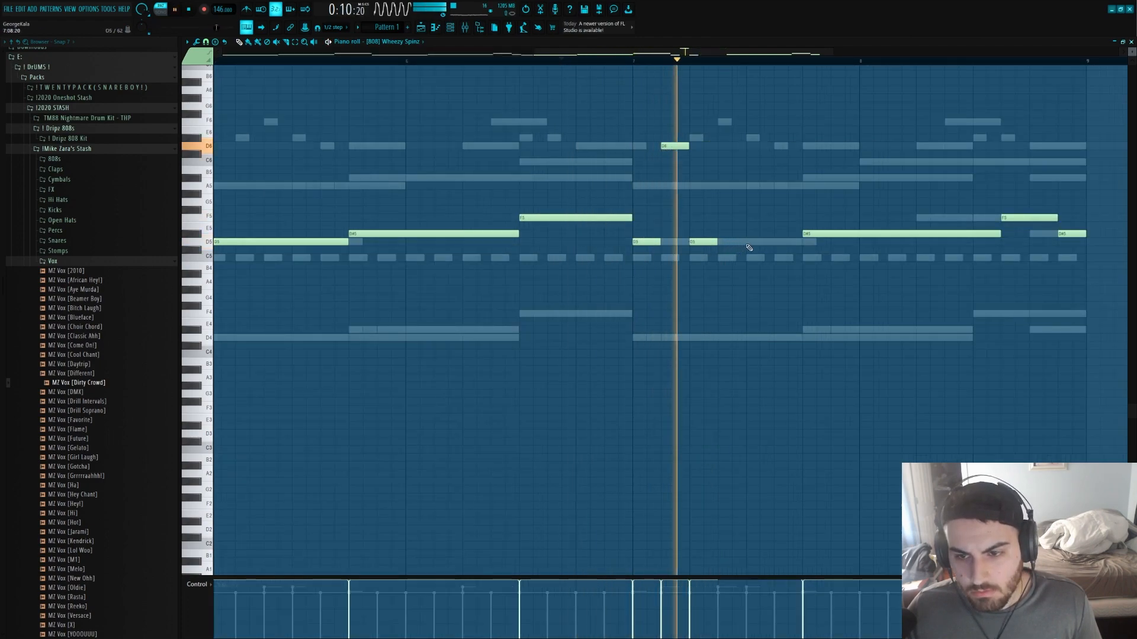
click(748, 242)
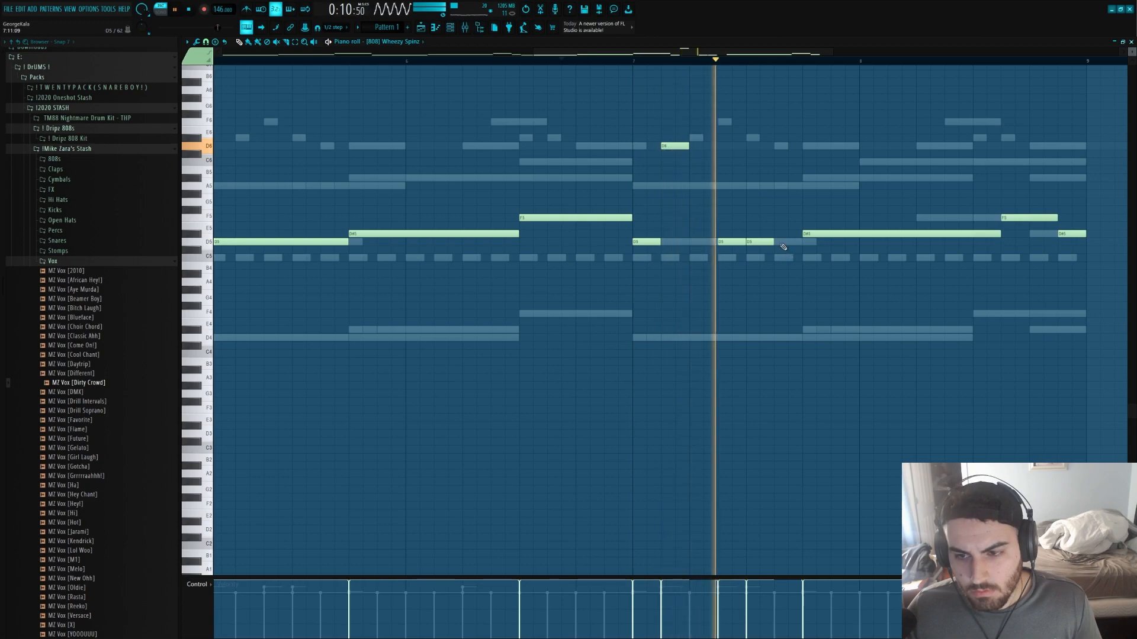
click(782, 244)
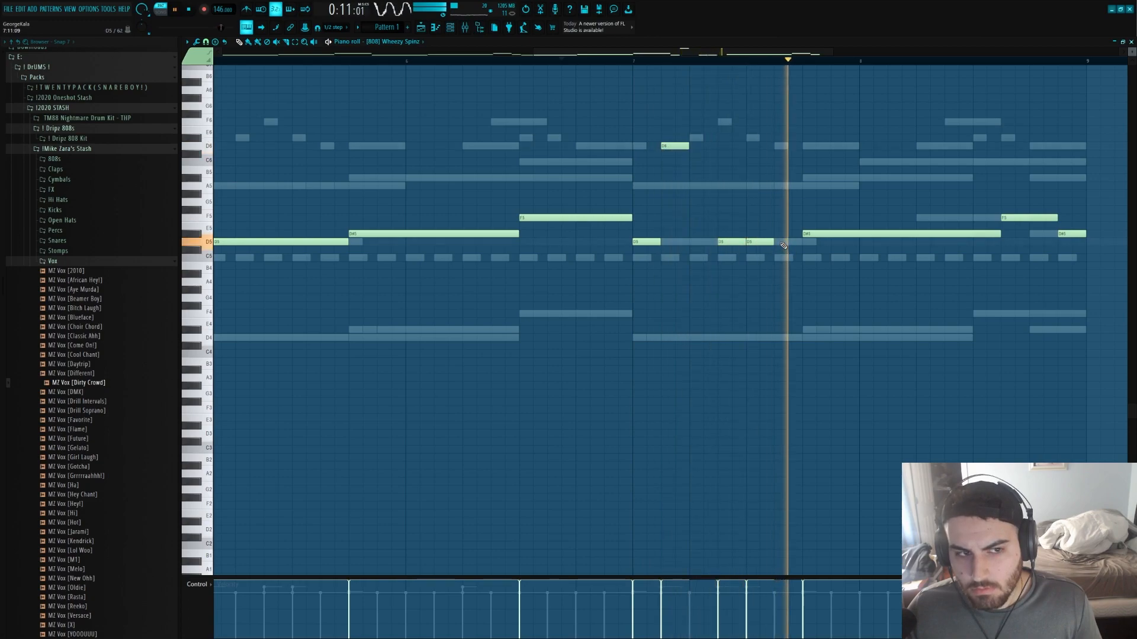
scroll(760, 287, down, 5)
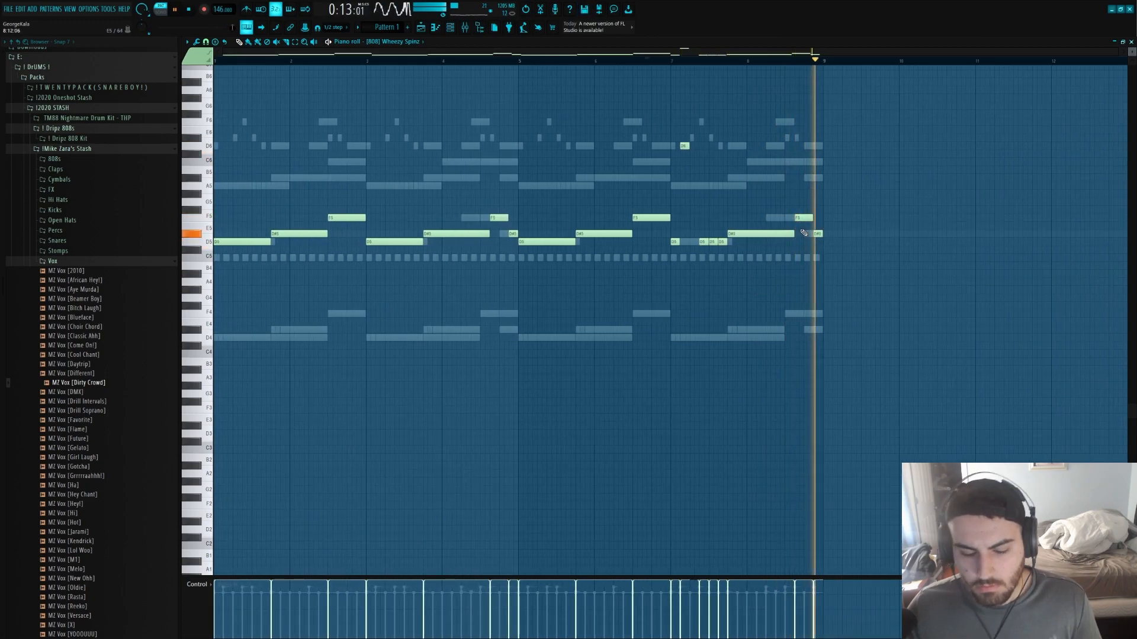
drag(688, 147, 697, 146)
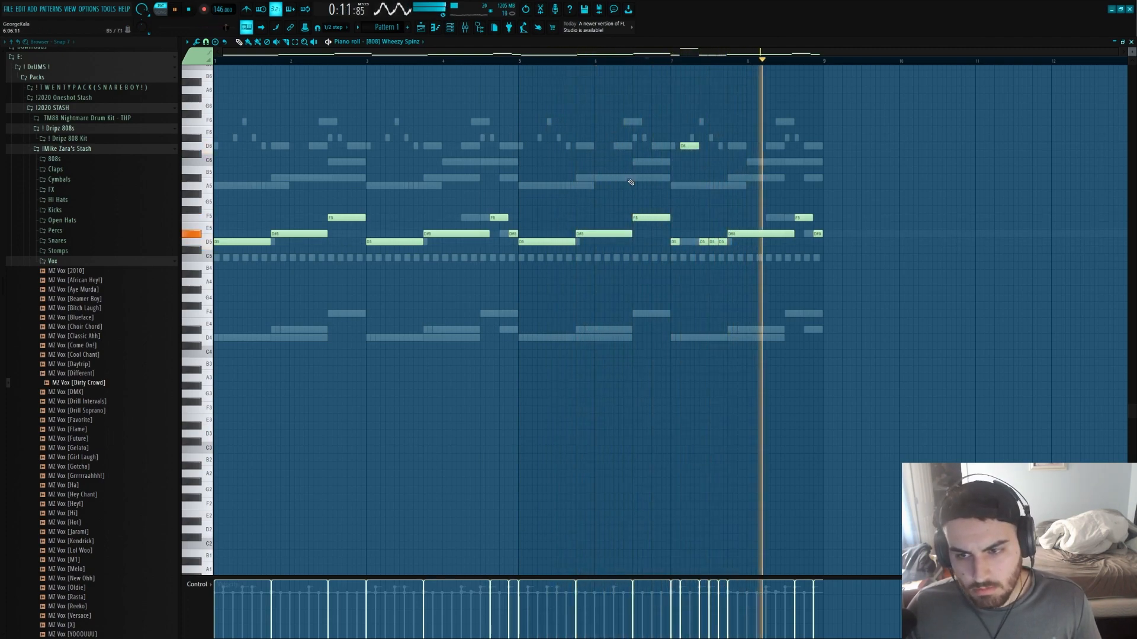
- Open the mixer, select the channels from [808] Wheezy Spinz through MZ Vox [Dirty Crowd], and select mixer track Insert 10
click(451, 31)
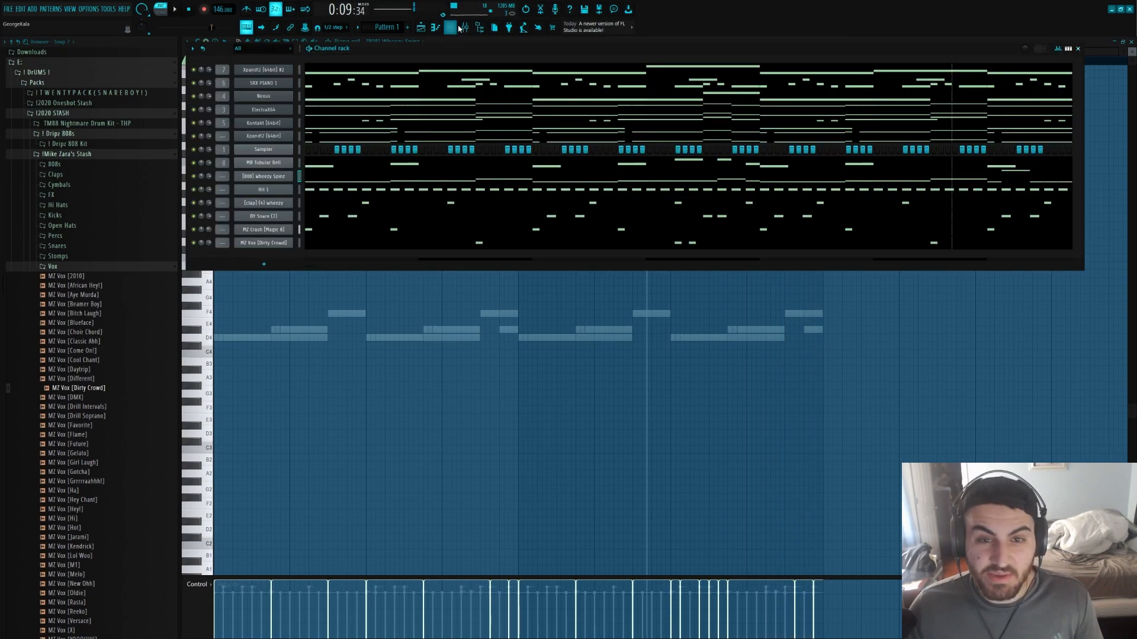
click(466, 27)
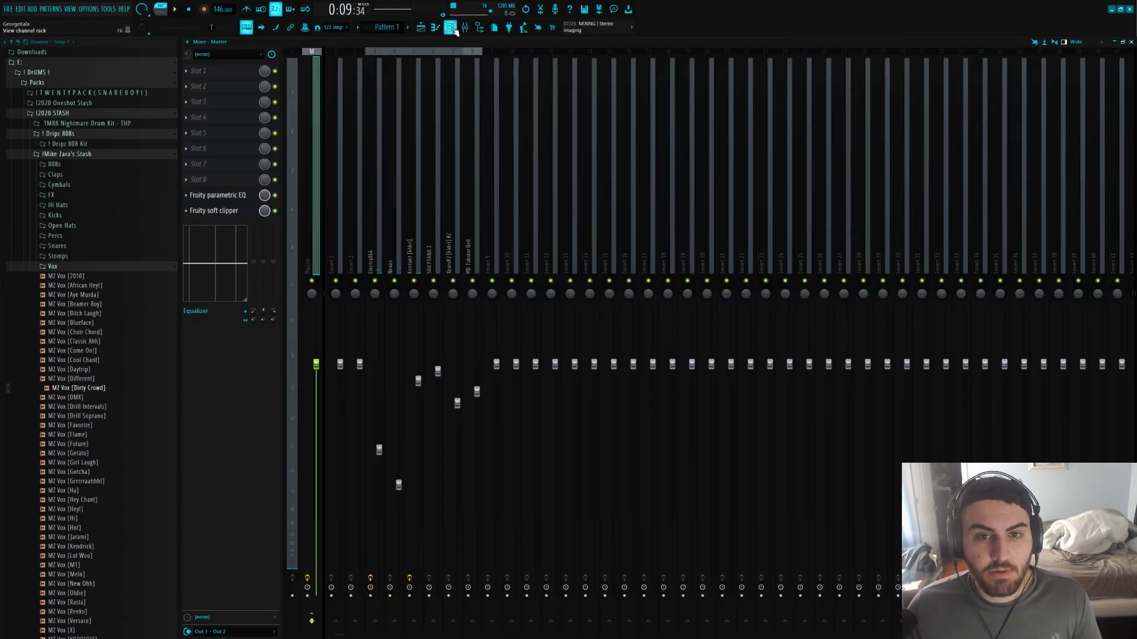
click(451, 28)
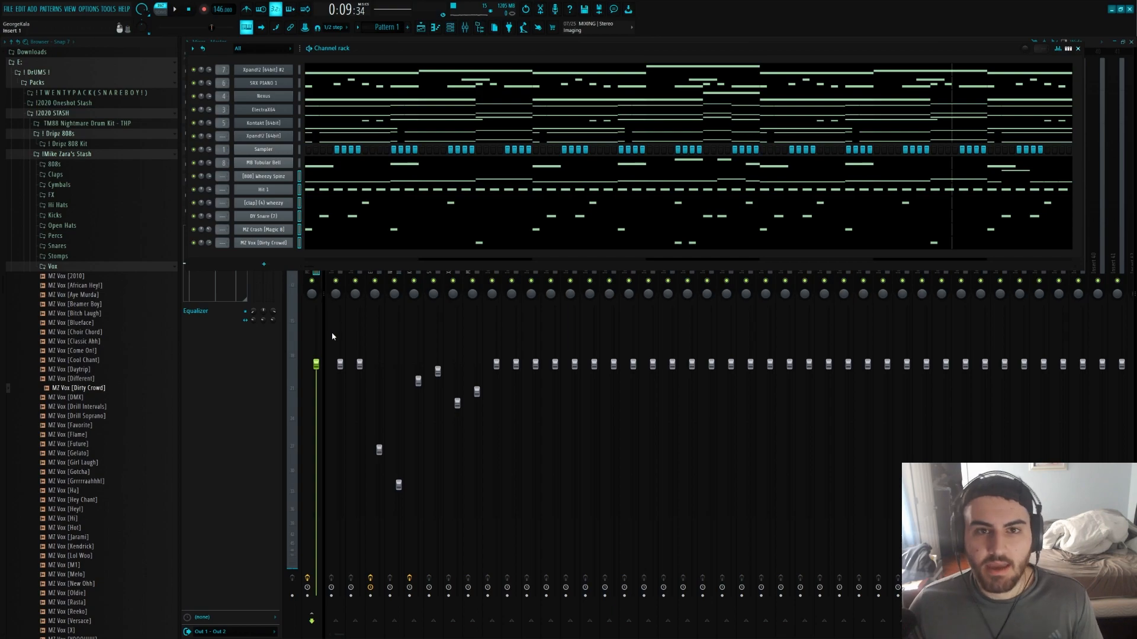
click(271, 360)
click(513, 237)
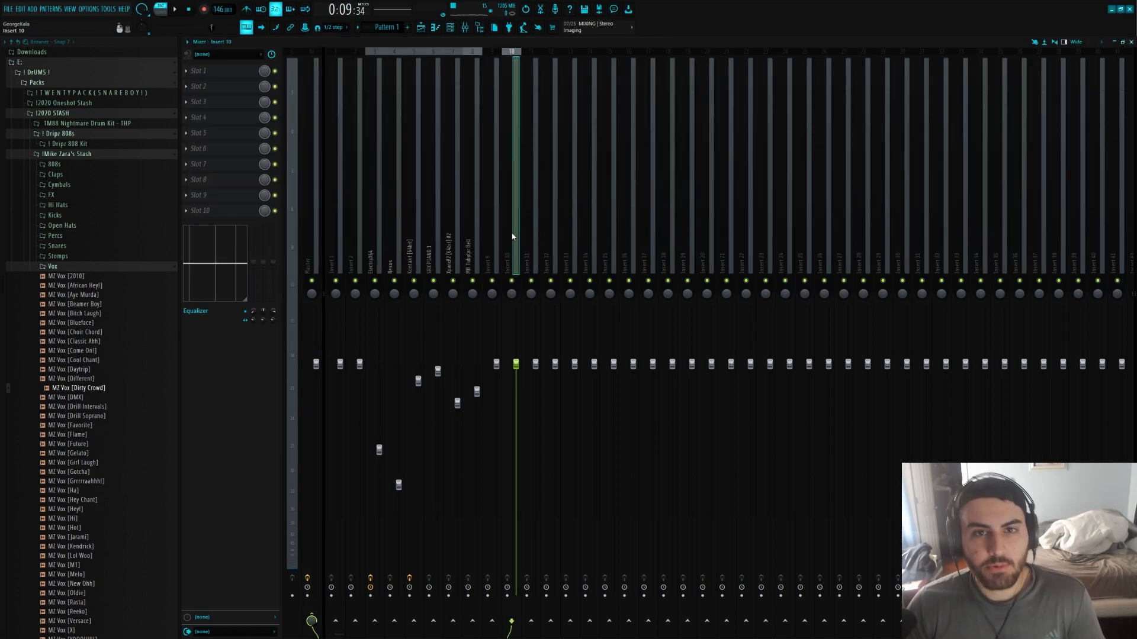